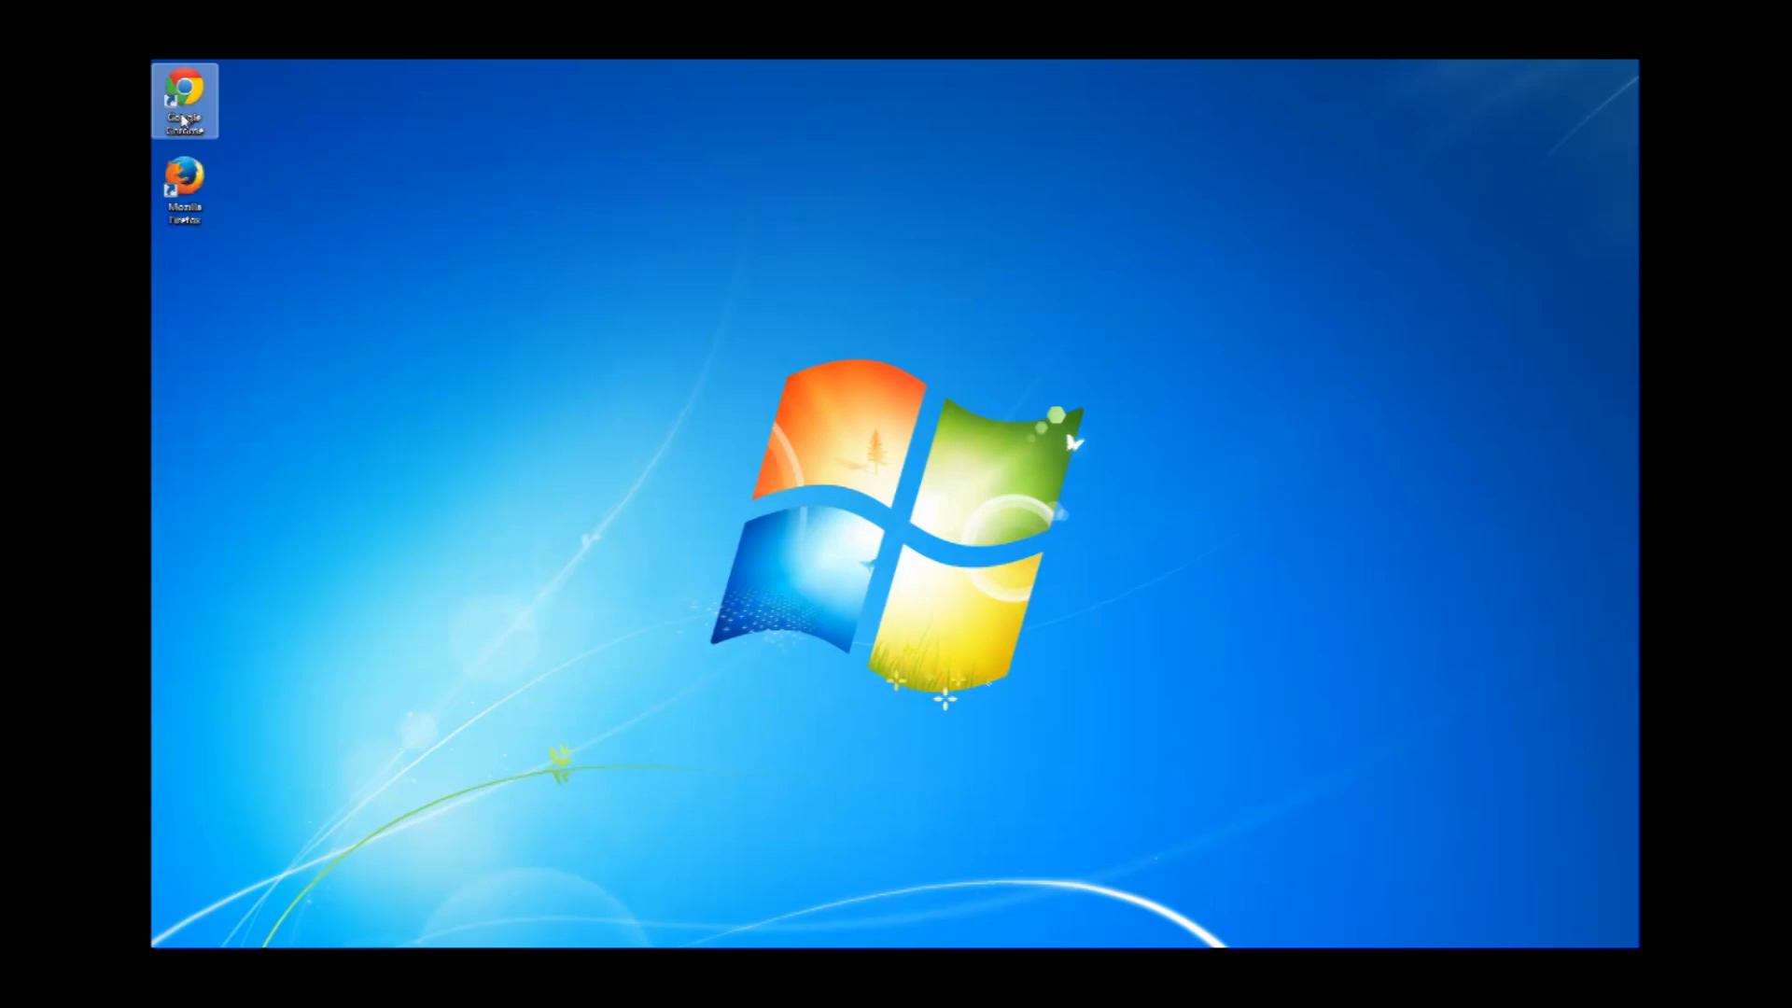
Launch Chrome and load the mail.ualr.edu sign-in page.
double_click(185, 97)
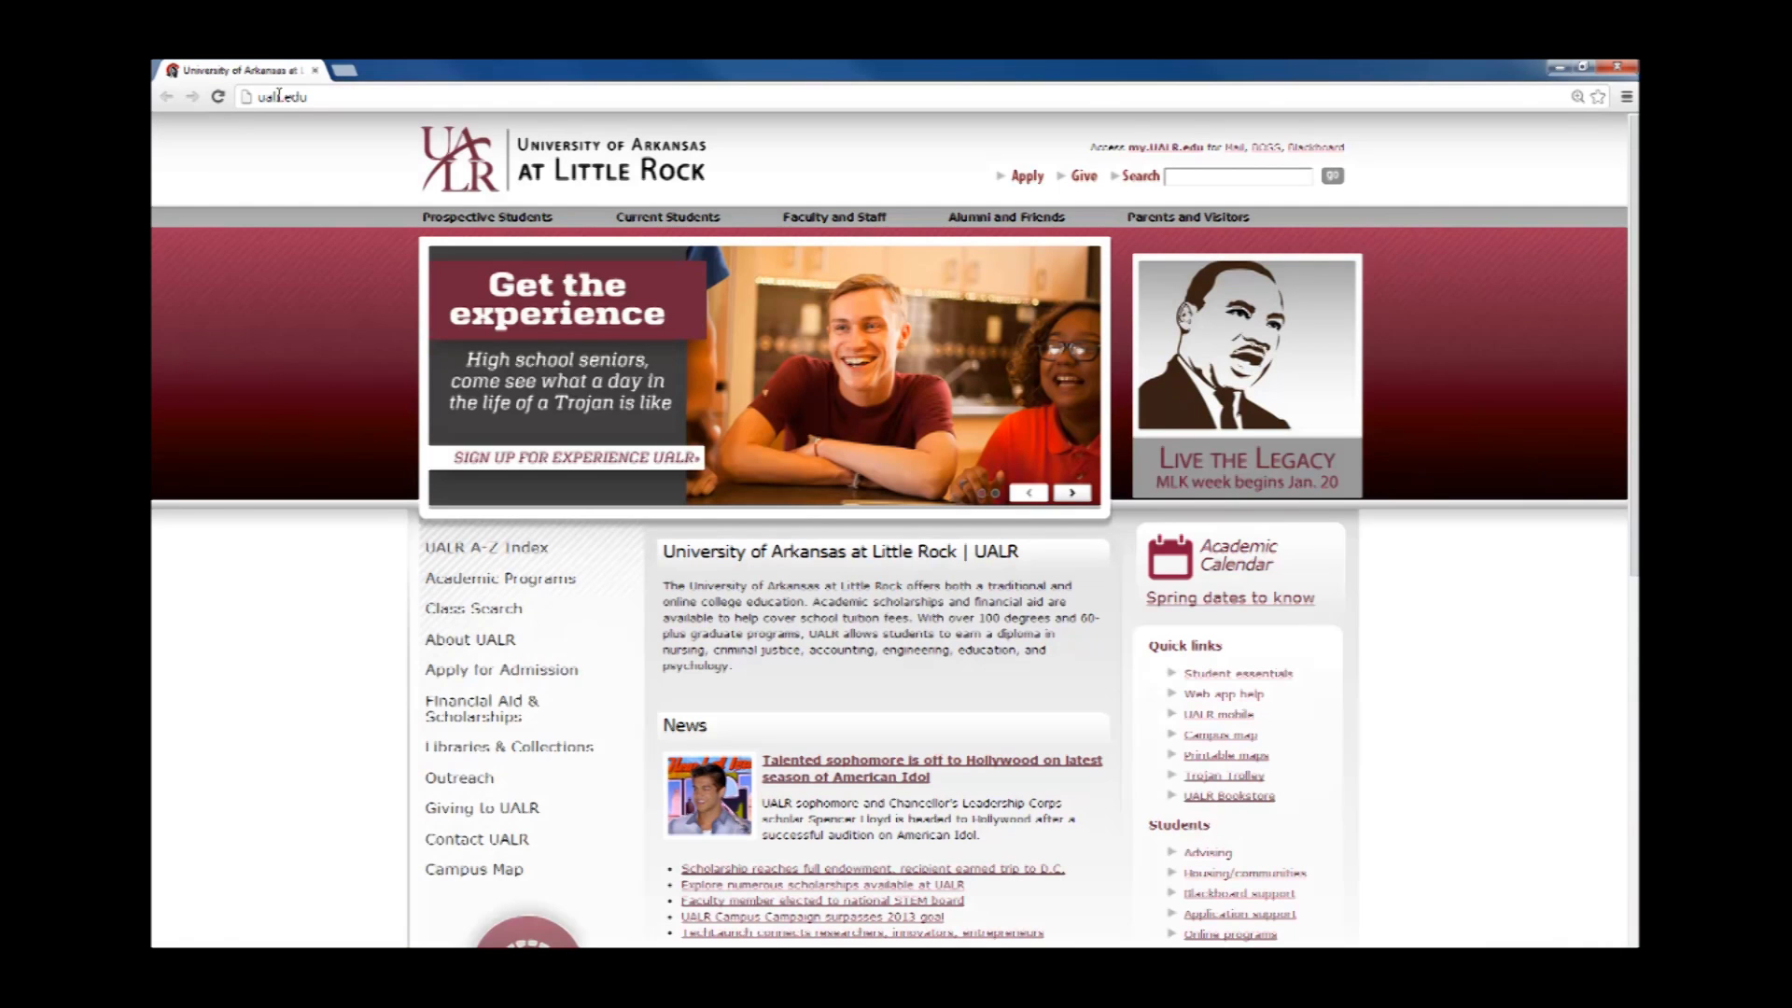
left_click(280, 98)
type("mail.ualr.edu")
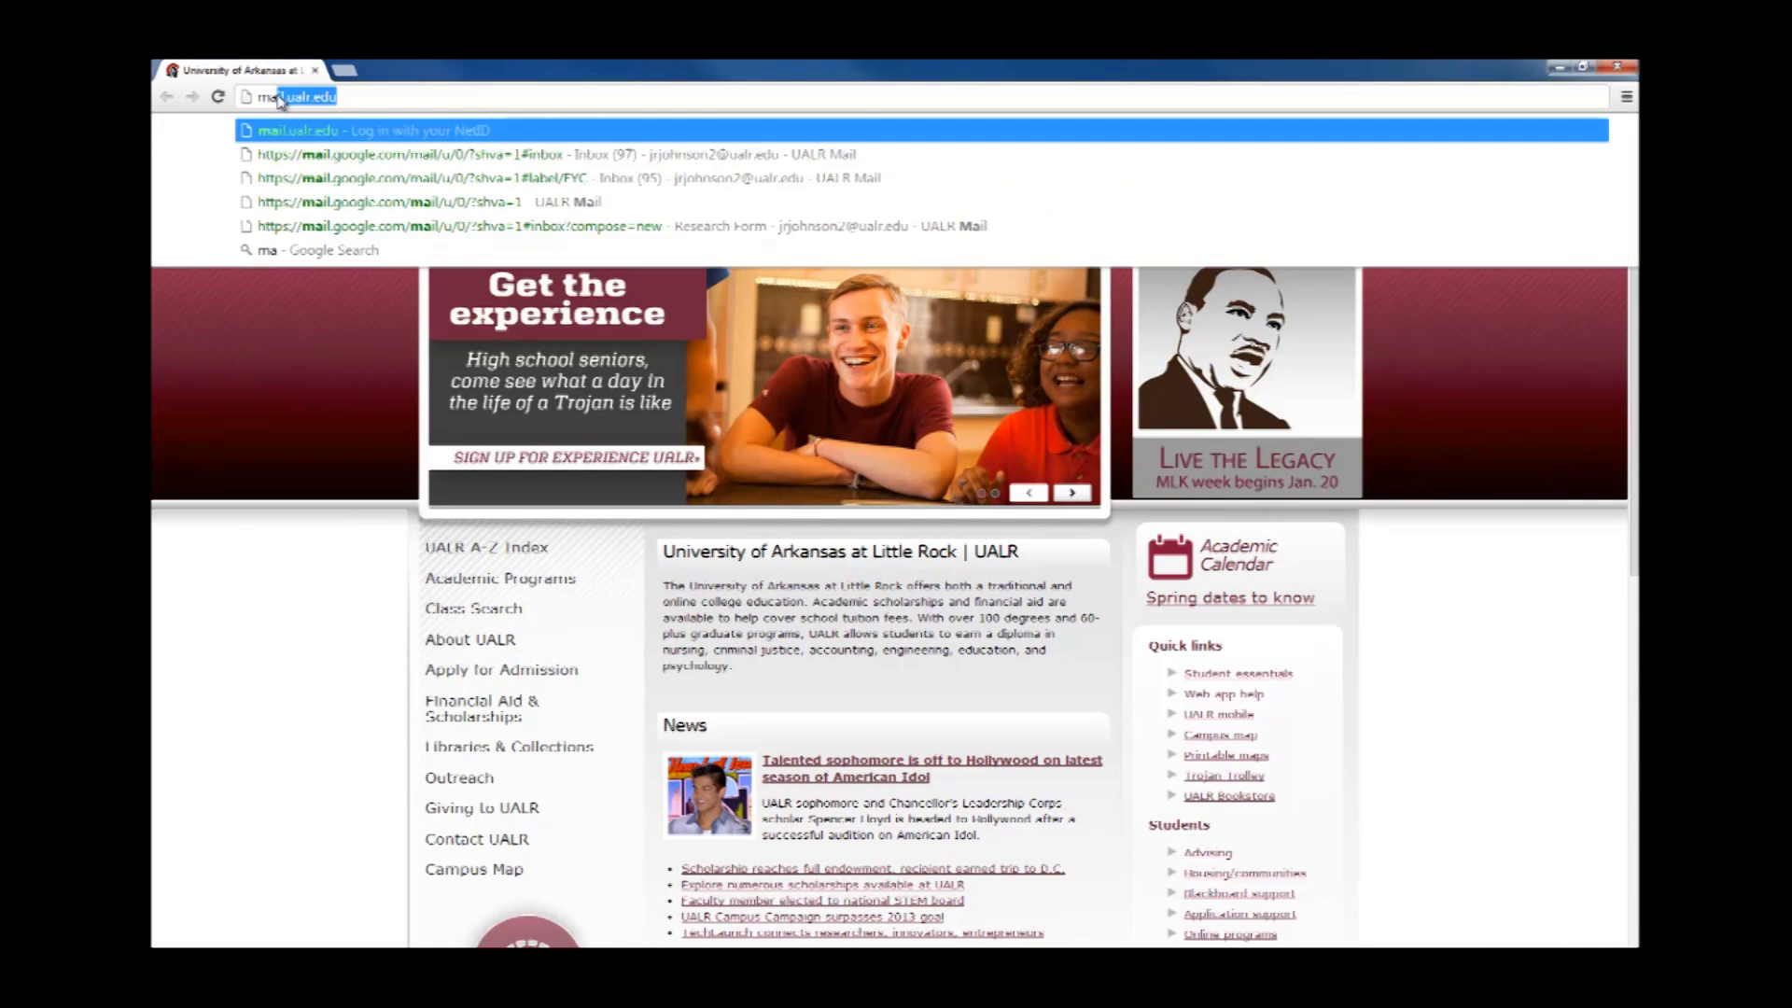
key("Return")
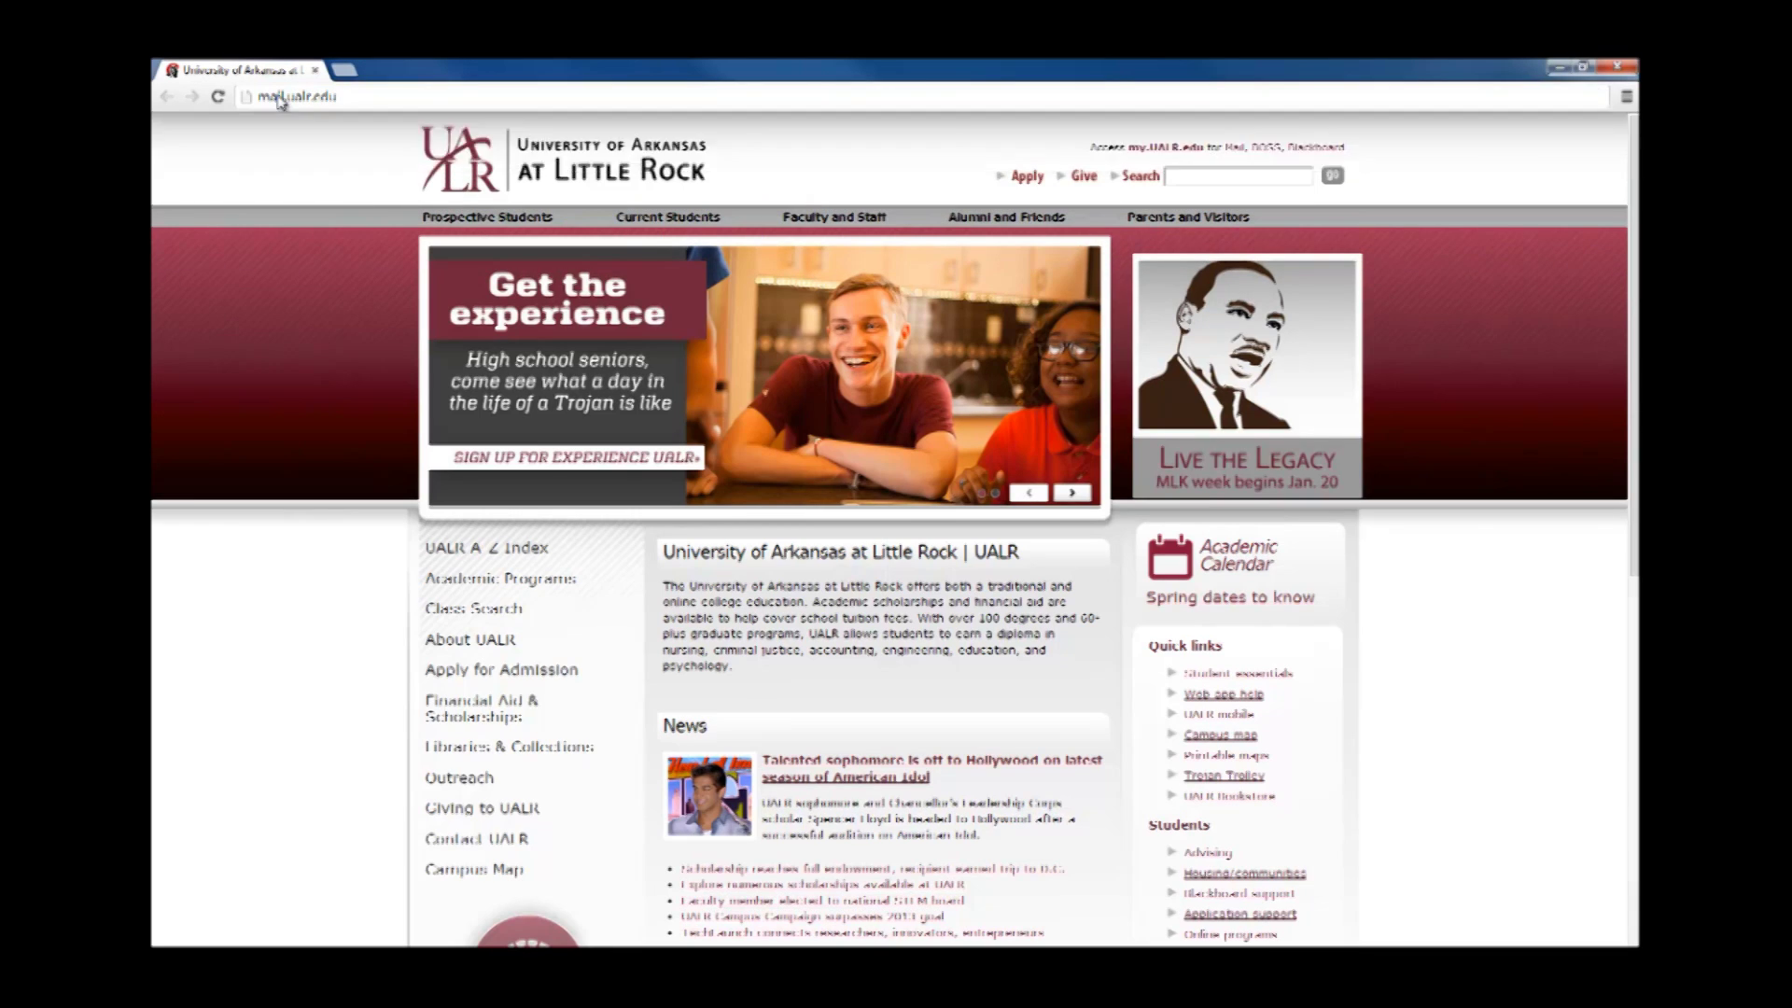
Sign in with your UALR NetID and account password to reach the inbox.
type("jn4")
key("Tab")
type("***********")
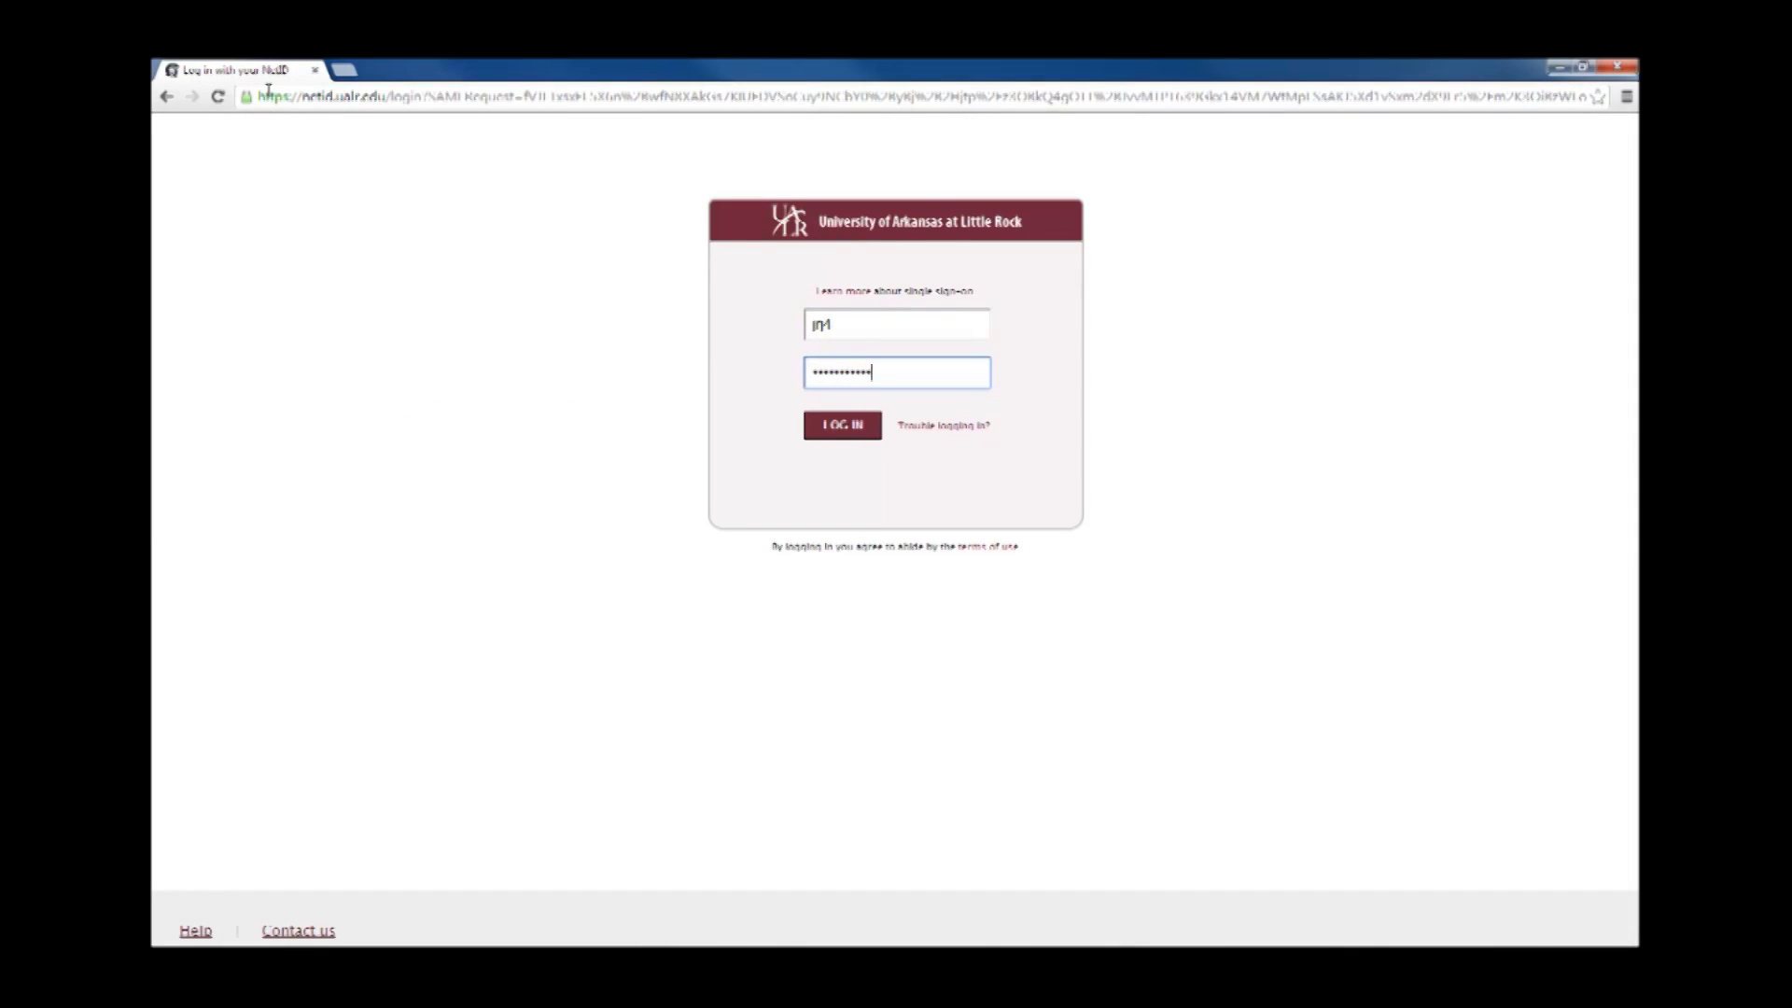
key("Return")
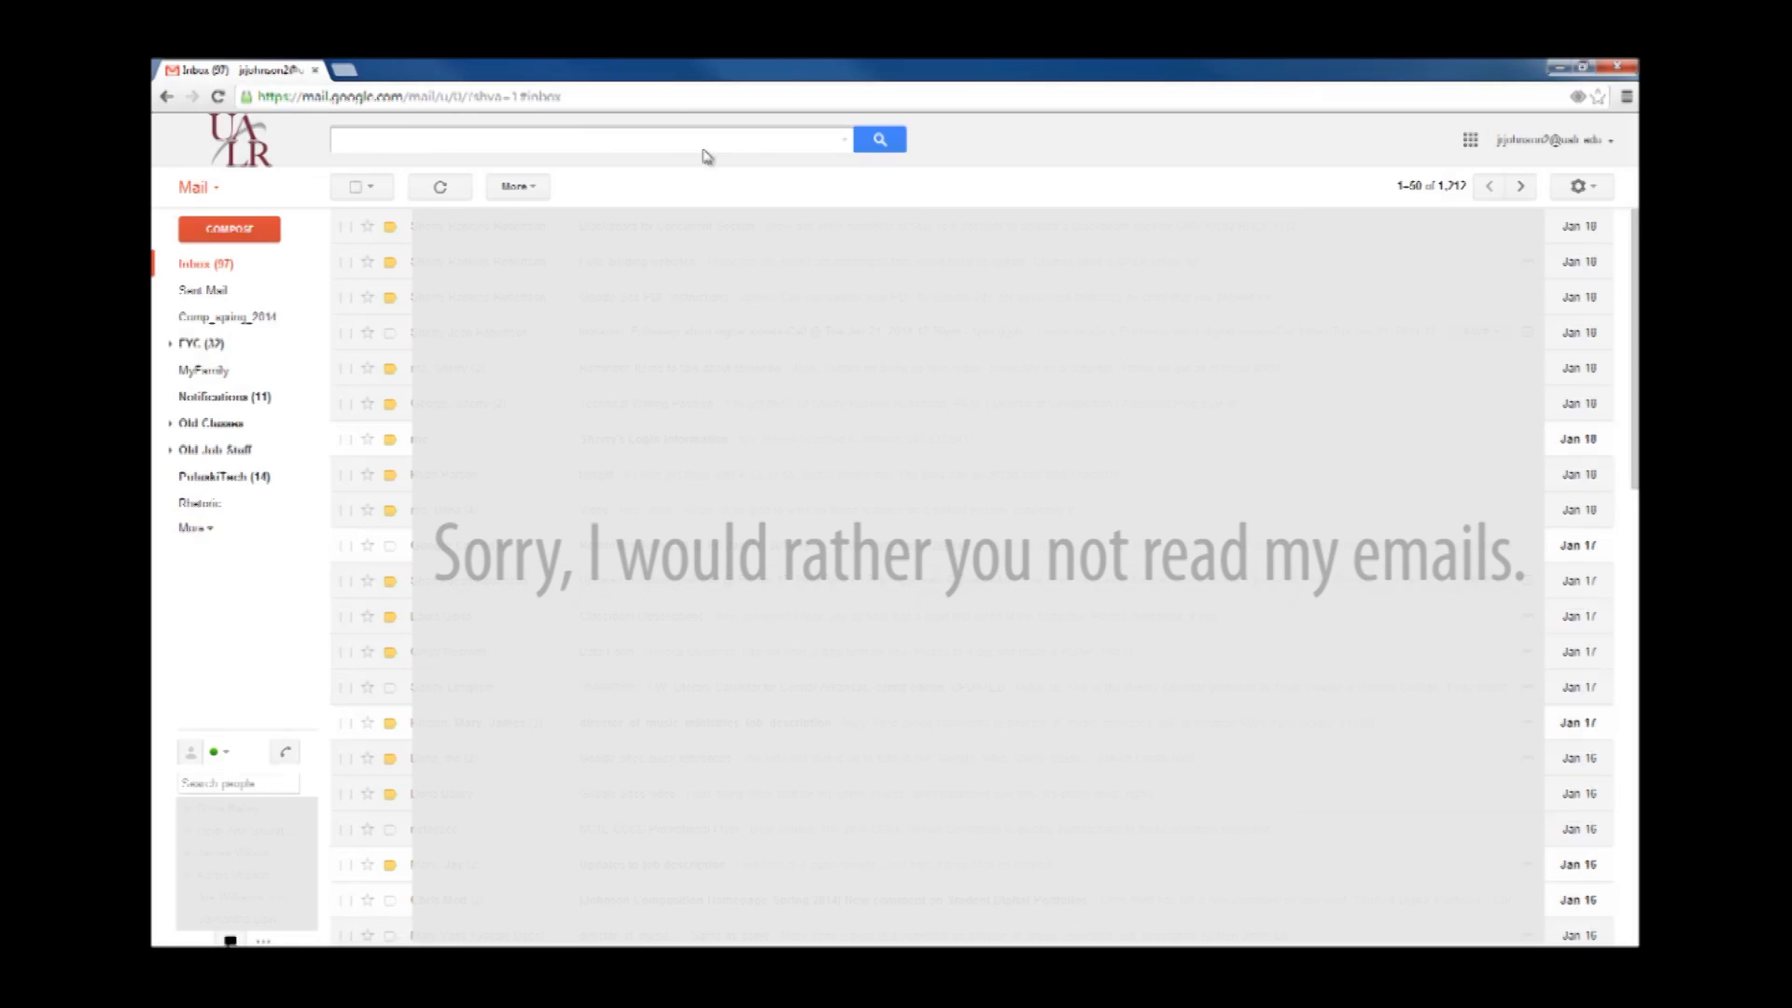
Open Google Sites in a new tab from Gmail's Google apps grid.
left_click(1470, 141)
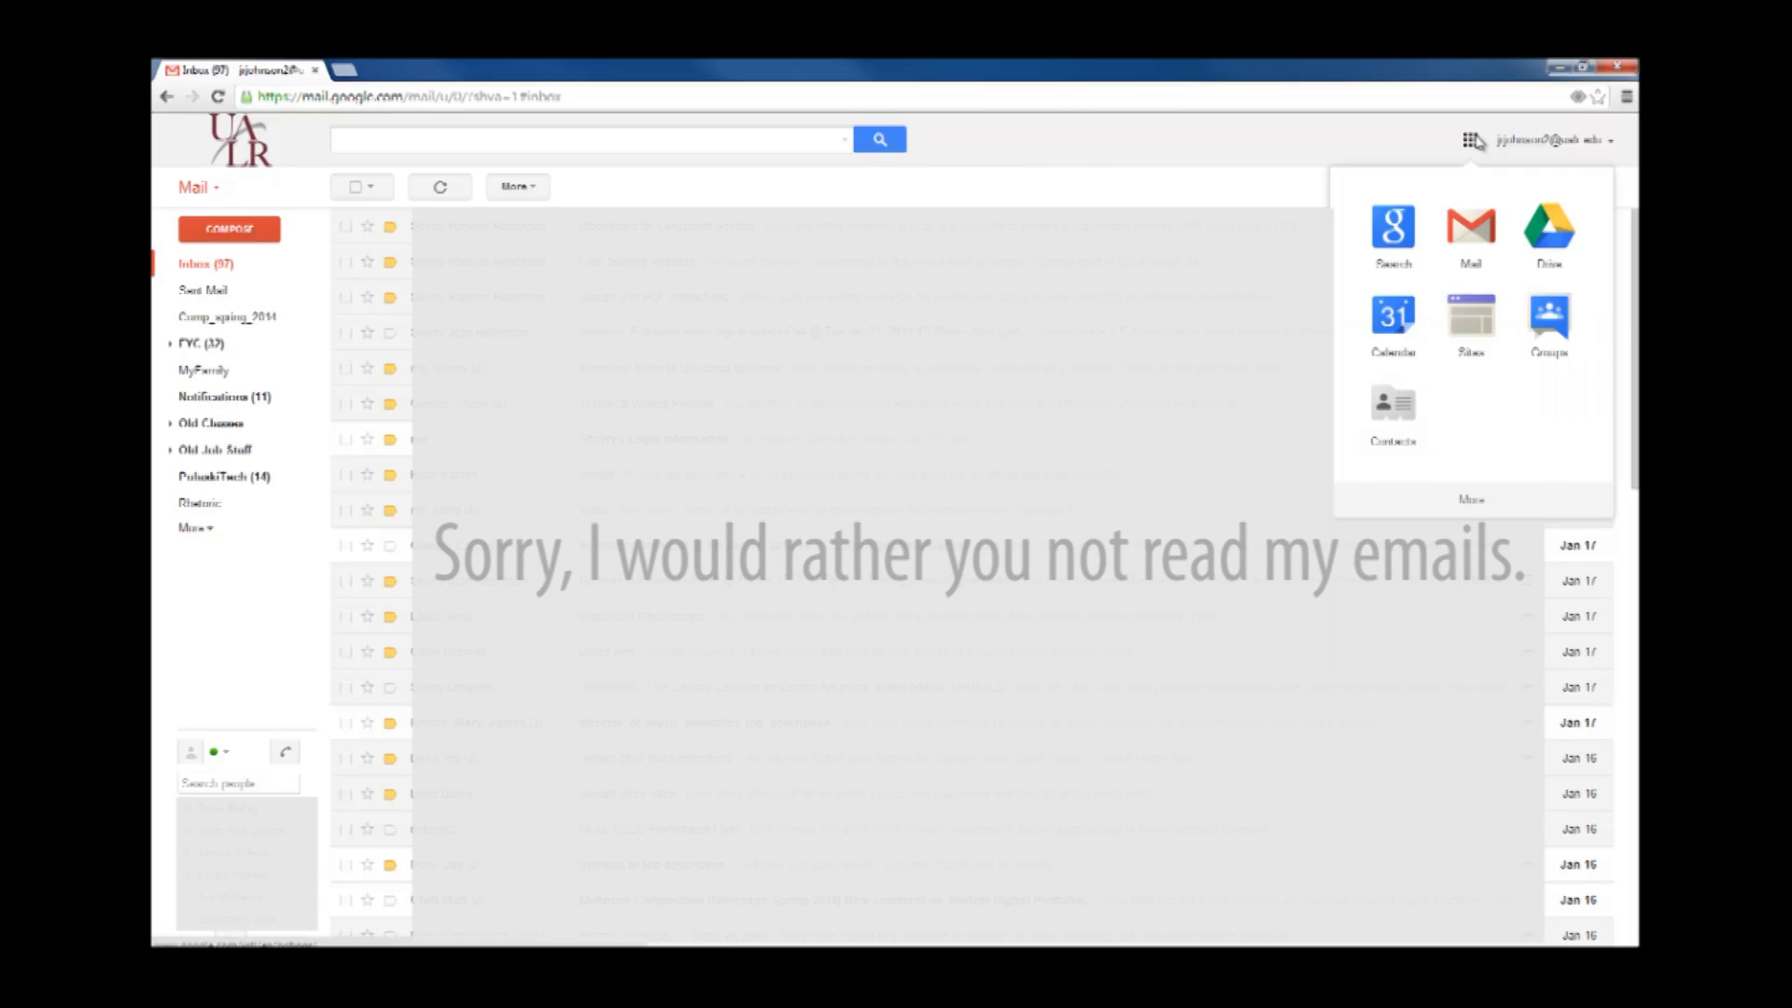
left_click(1479, 324)
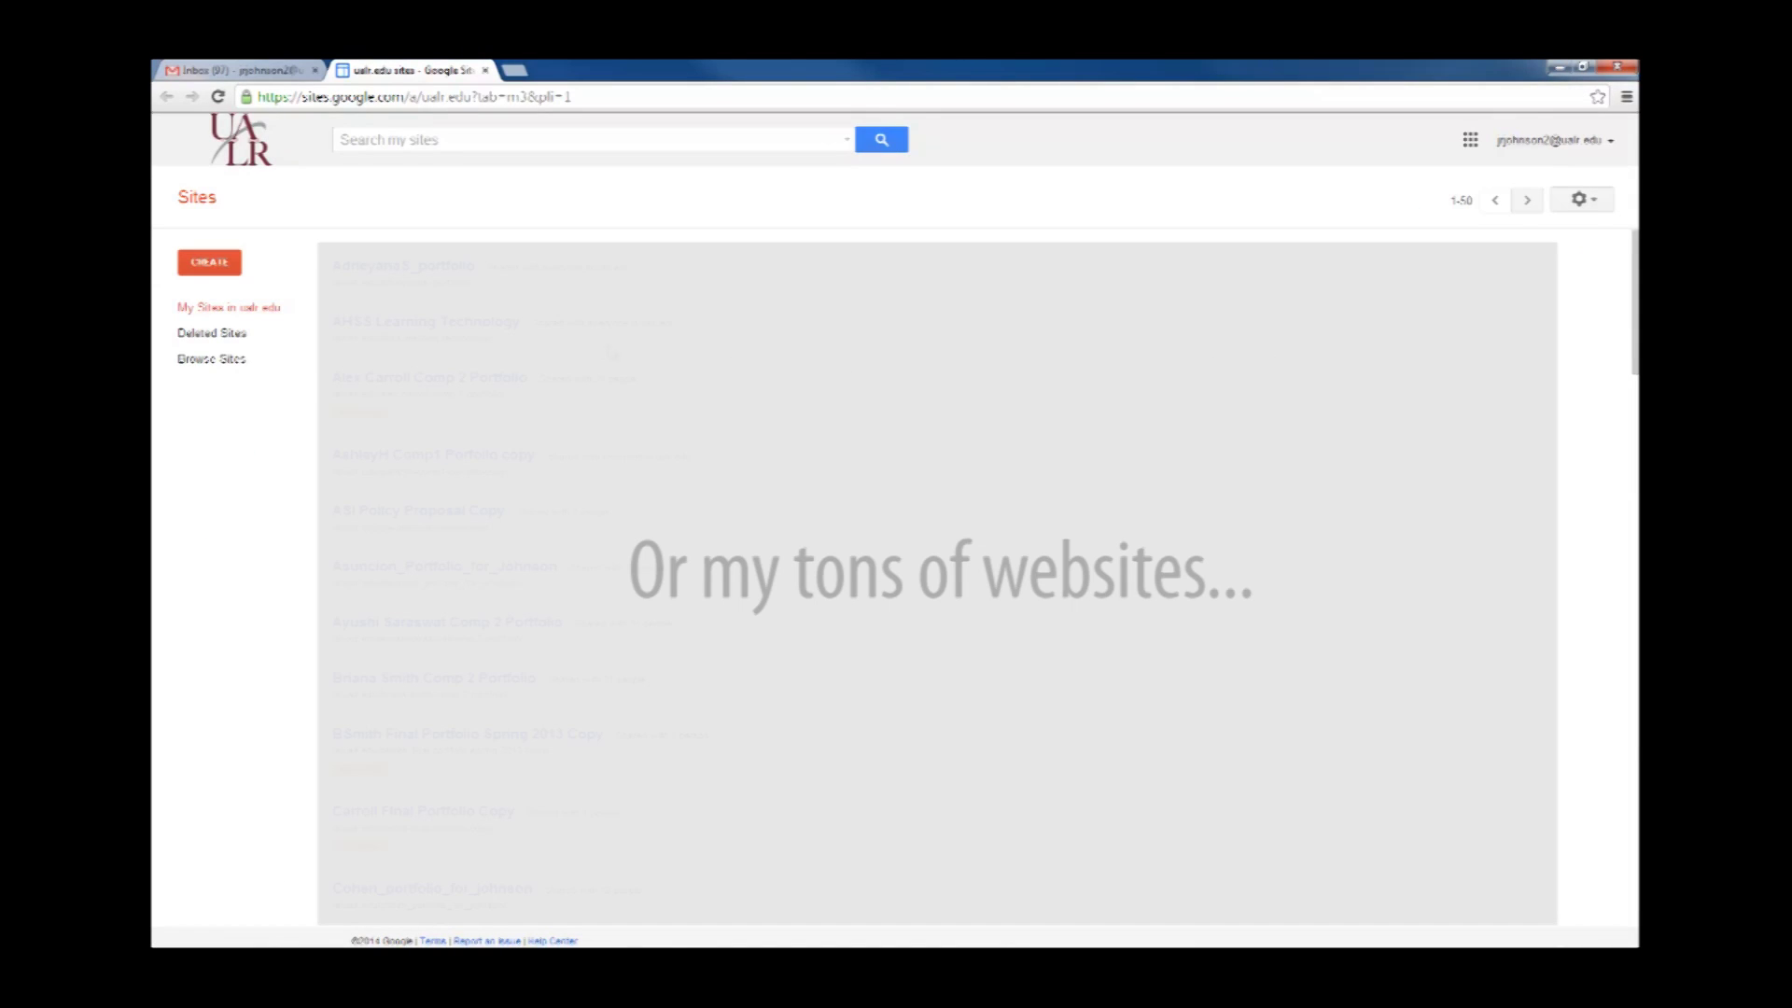
Create a new blank site named 'Some_random_eportfolio'.
left_click(220, 265)
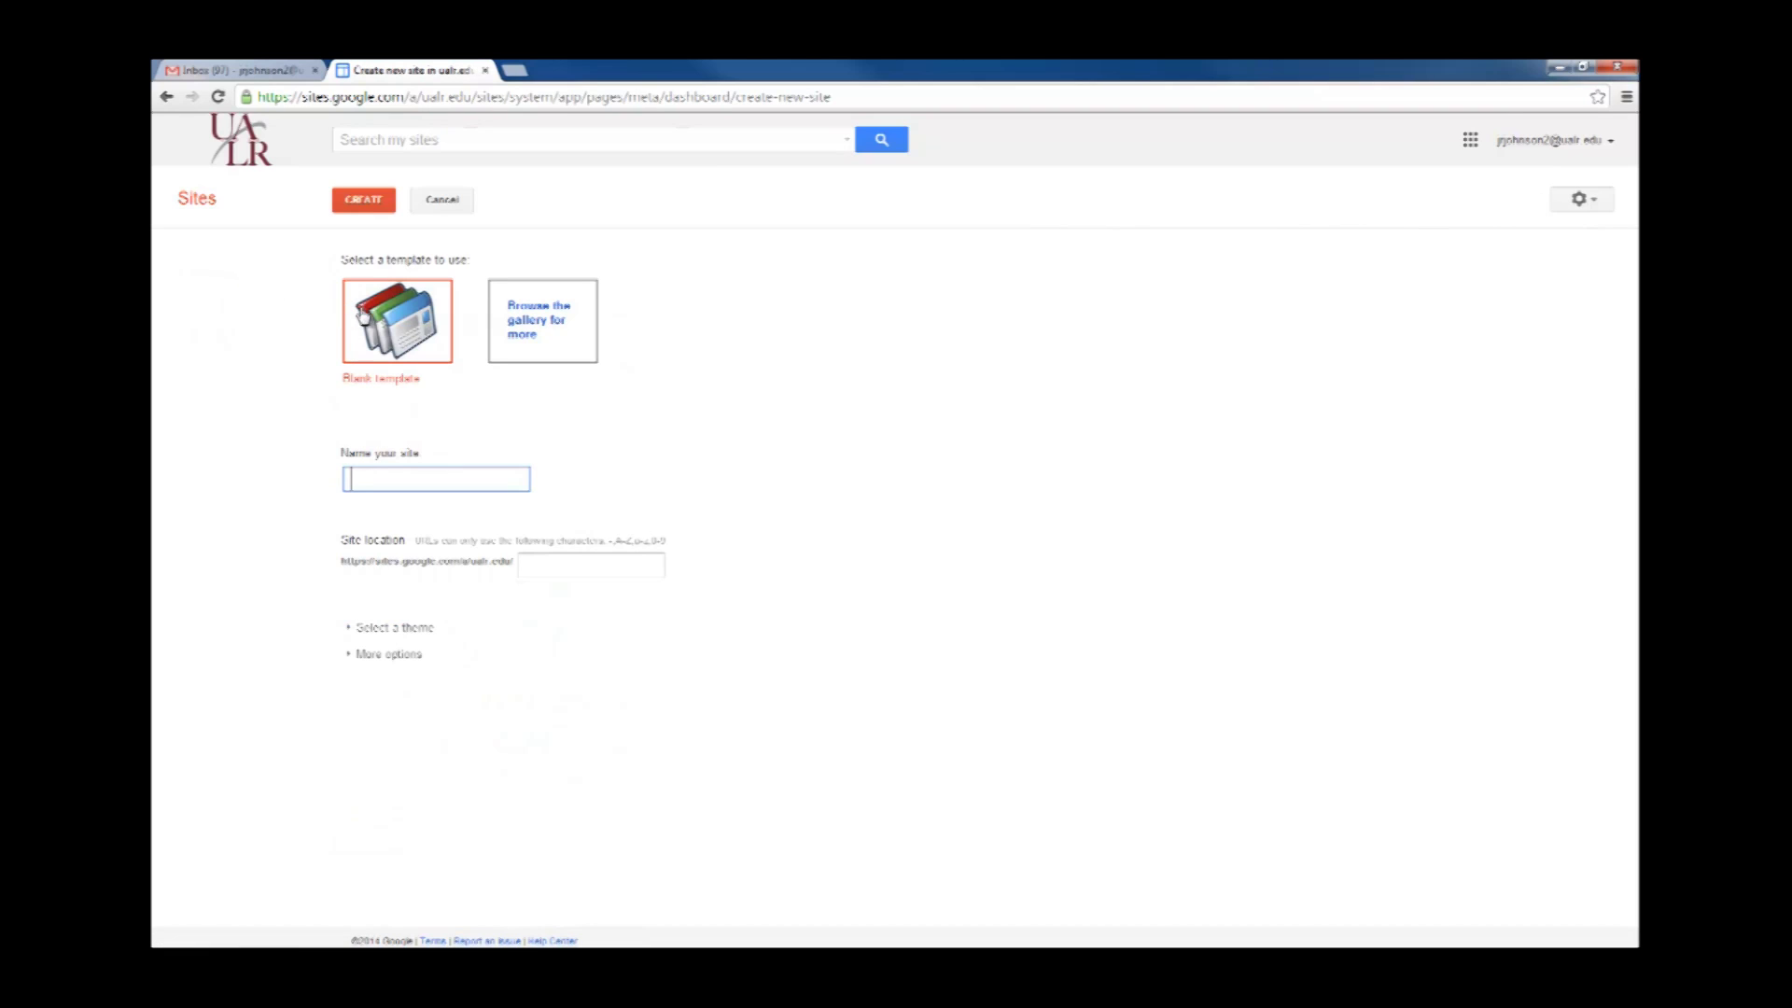
left_click(380, 476)
type("Some_random_e")
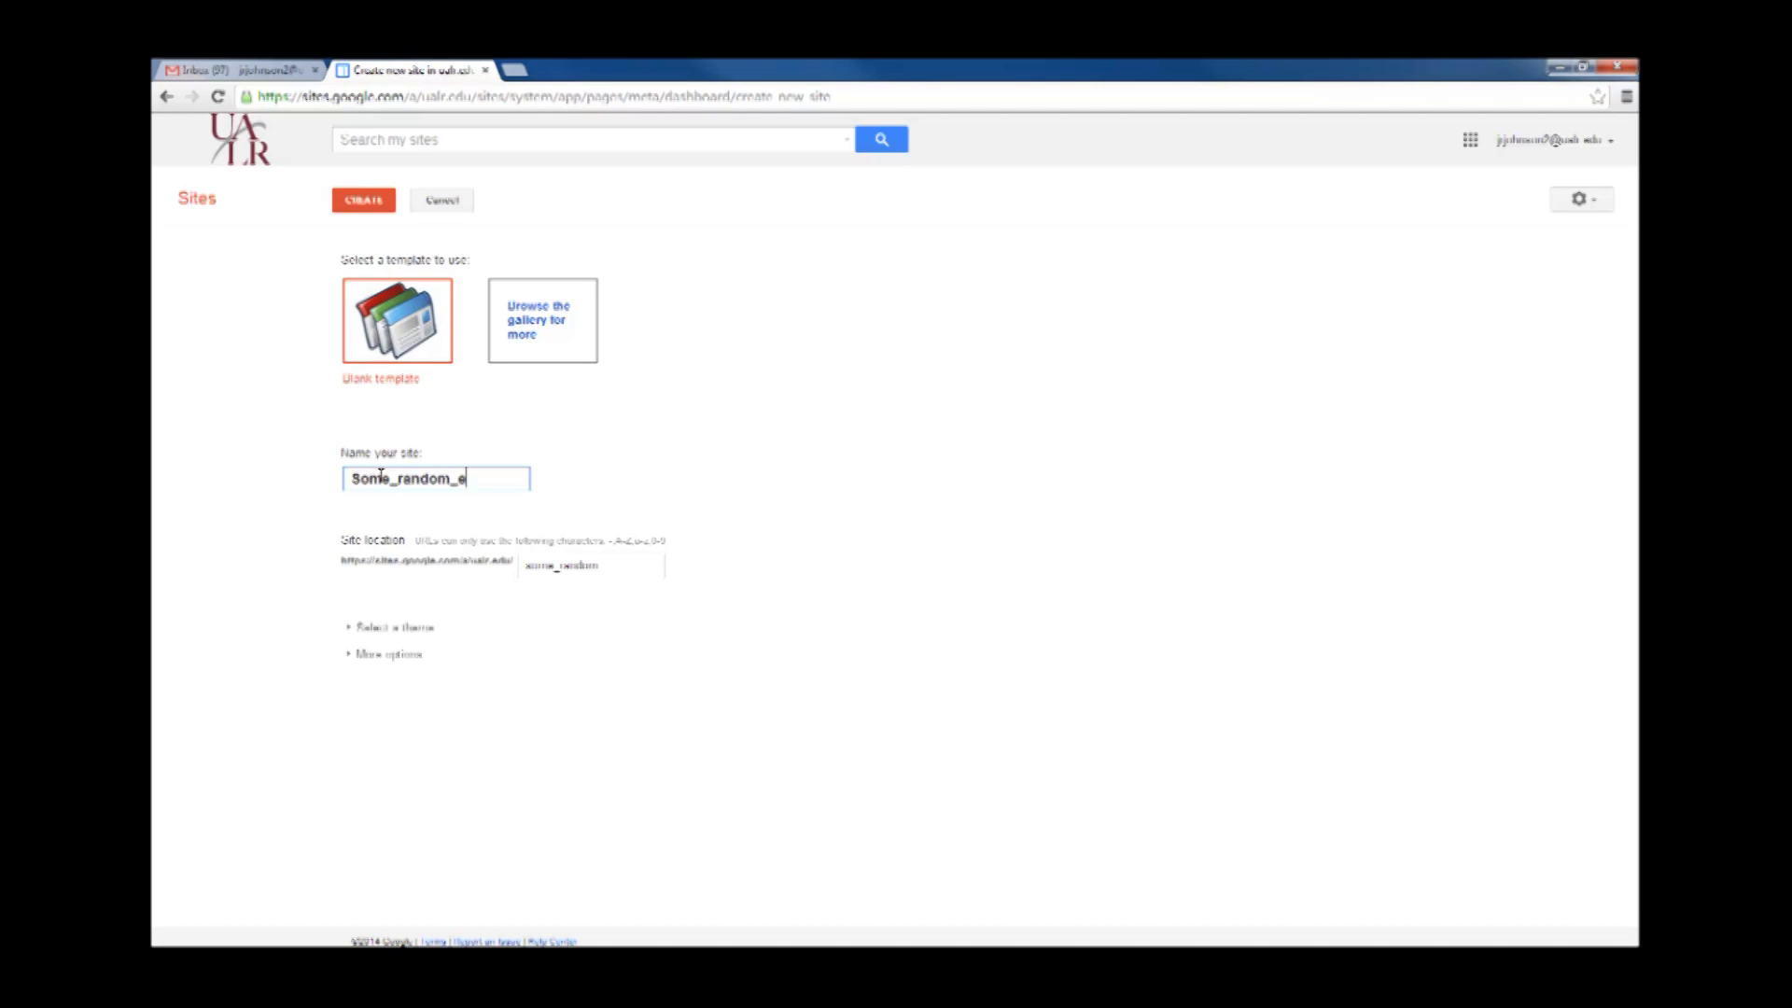
type("portfolio")
left_click(372, 201)
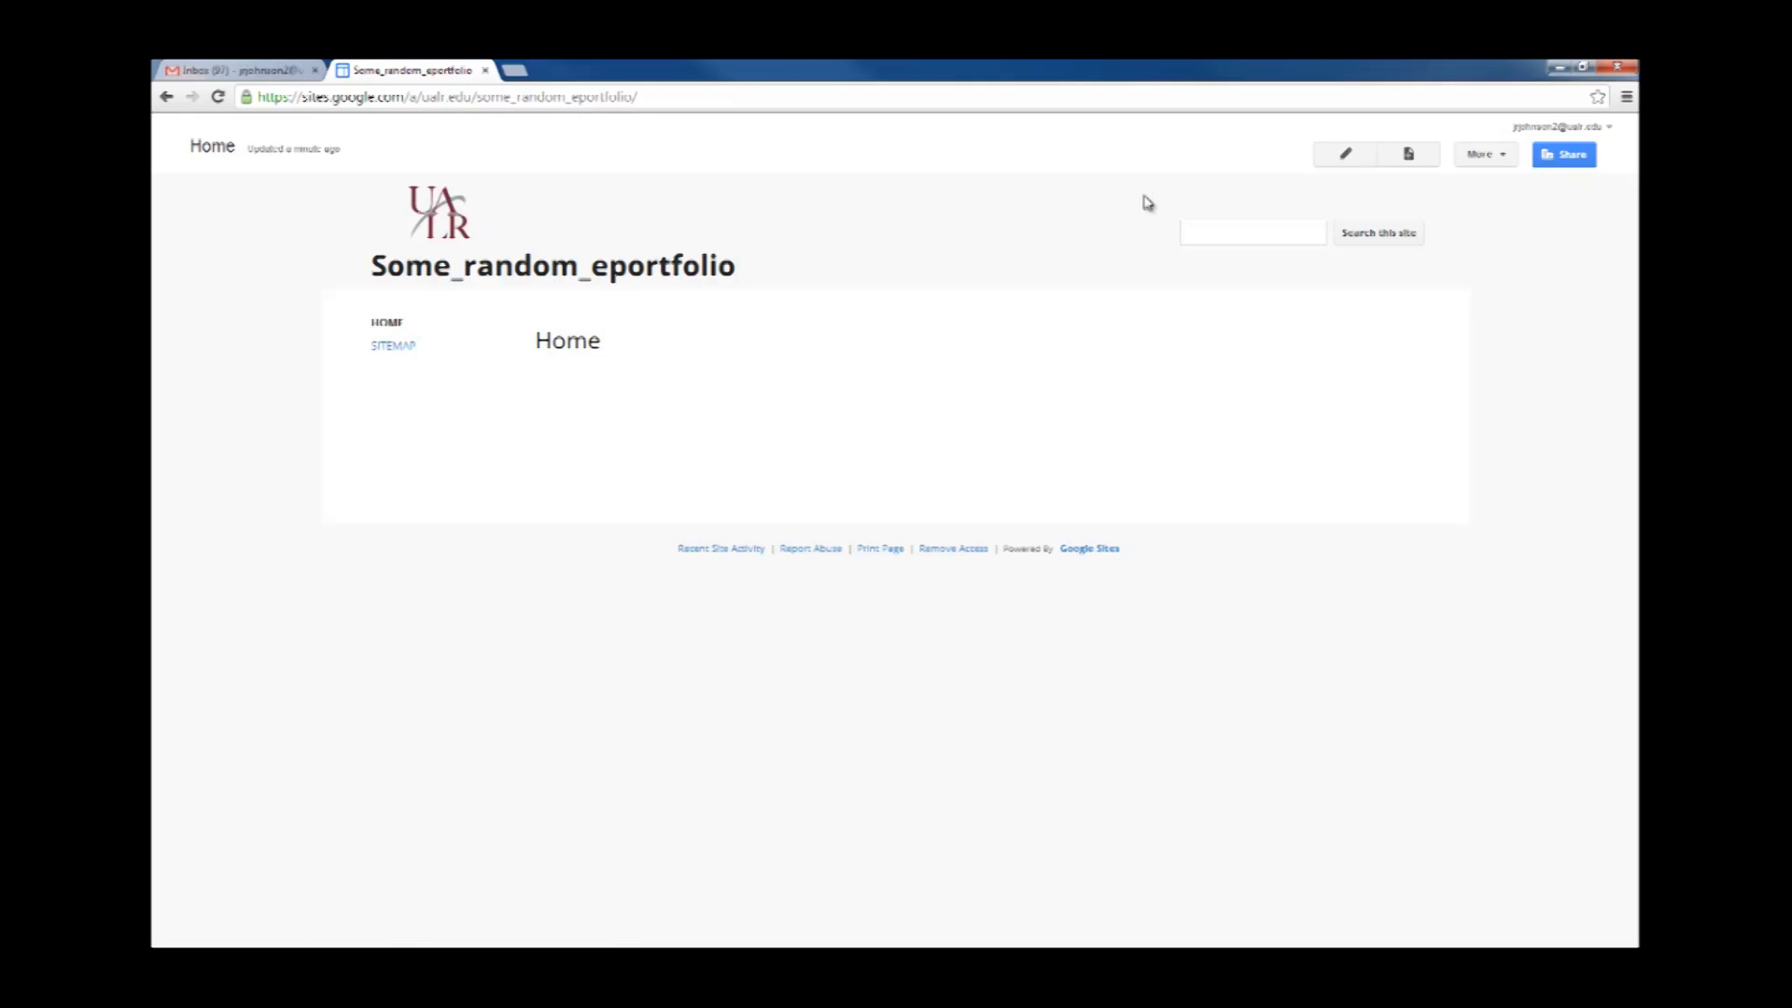
left_click(1345, 156)
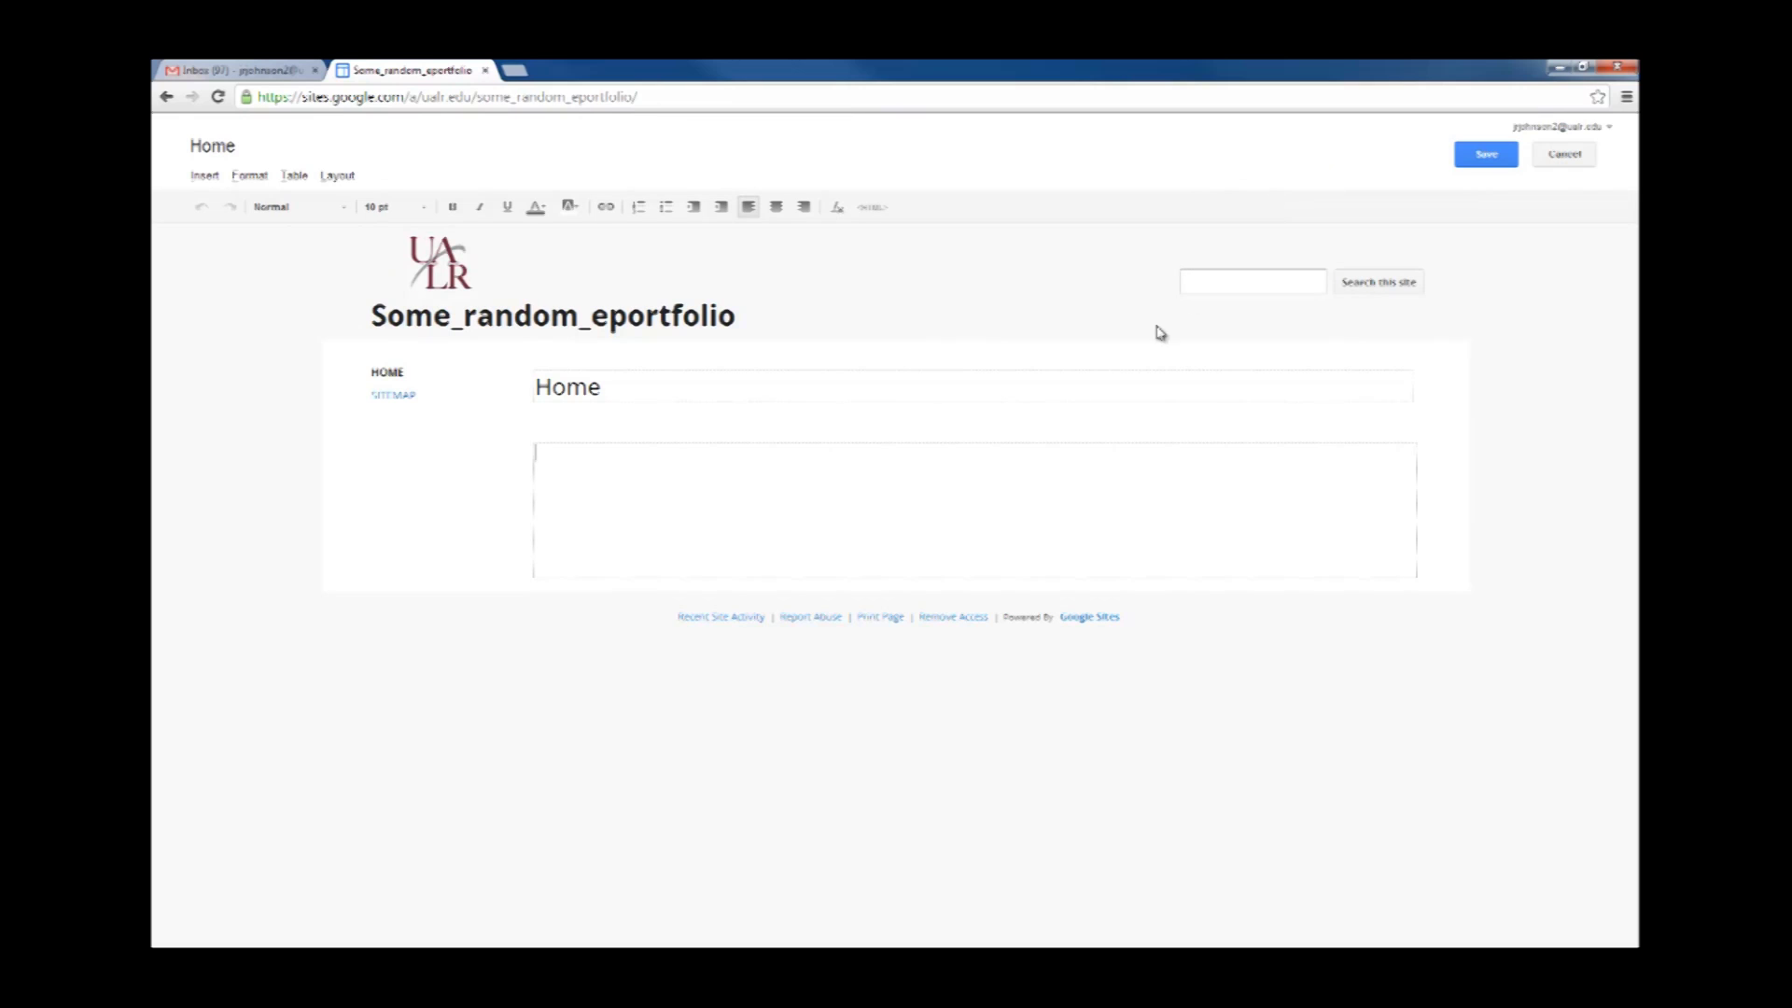
Write 'Hello everyone who is watching this' on the Home page, browse the menus, and save.
type("Hello ever")
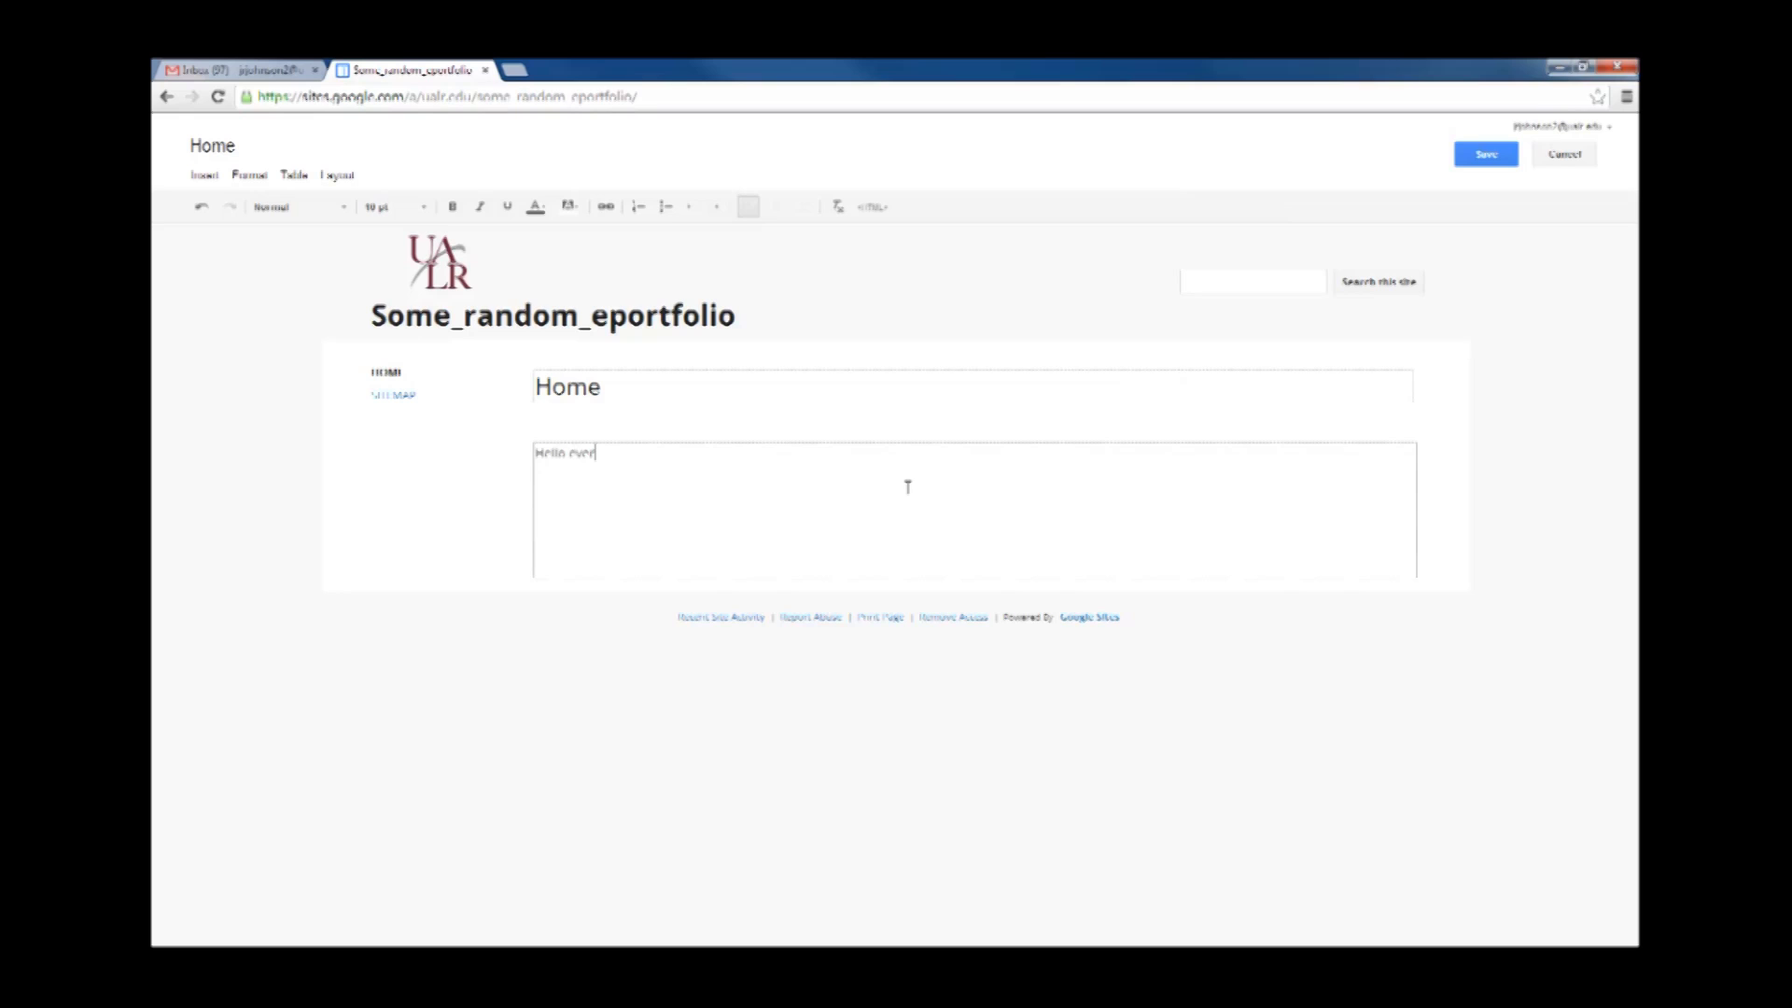
type("yone who is watching this!")
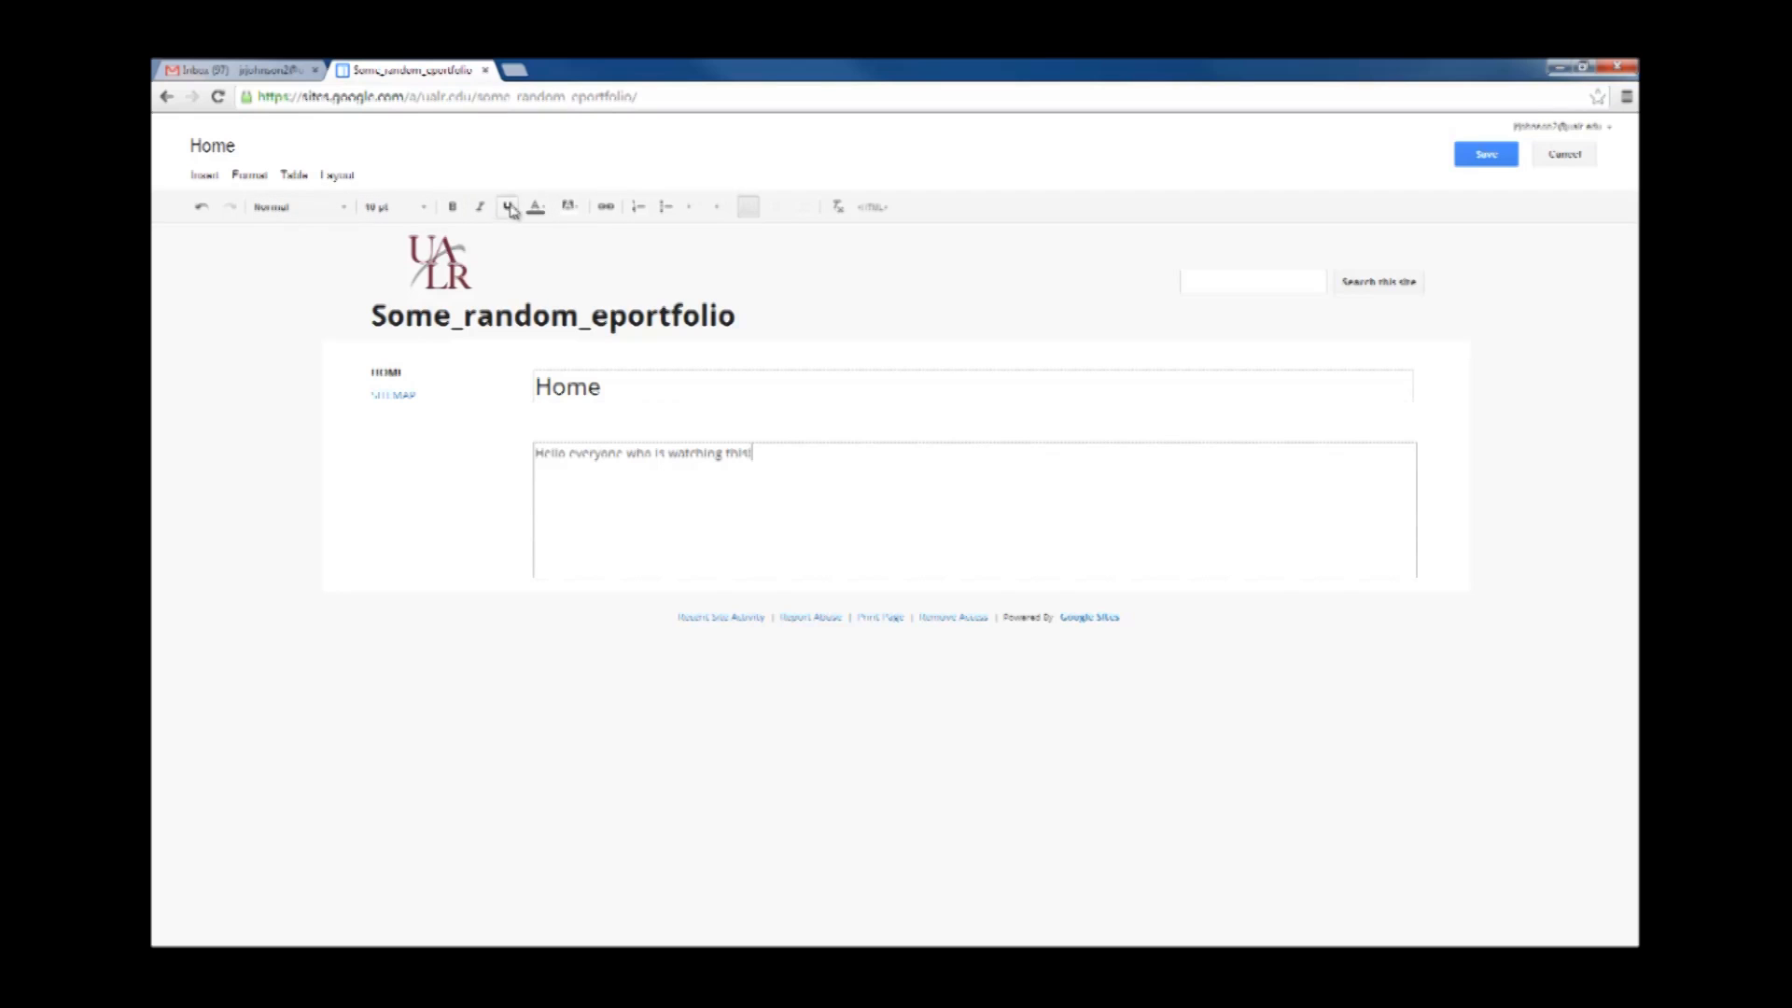
left_click(207, 177)
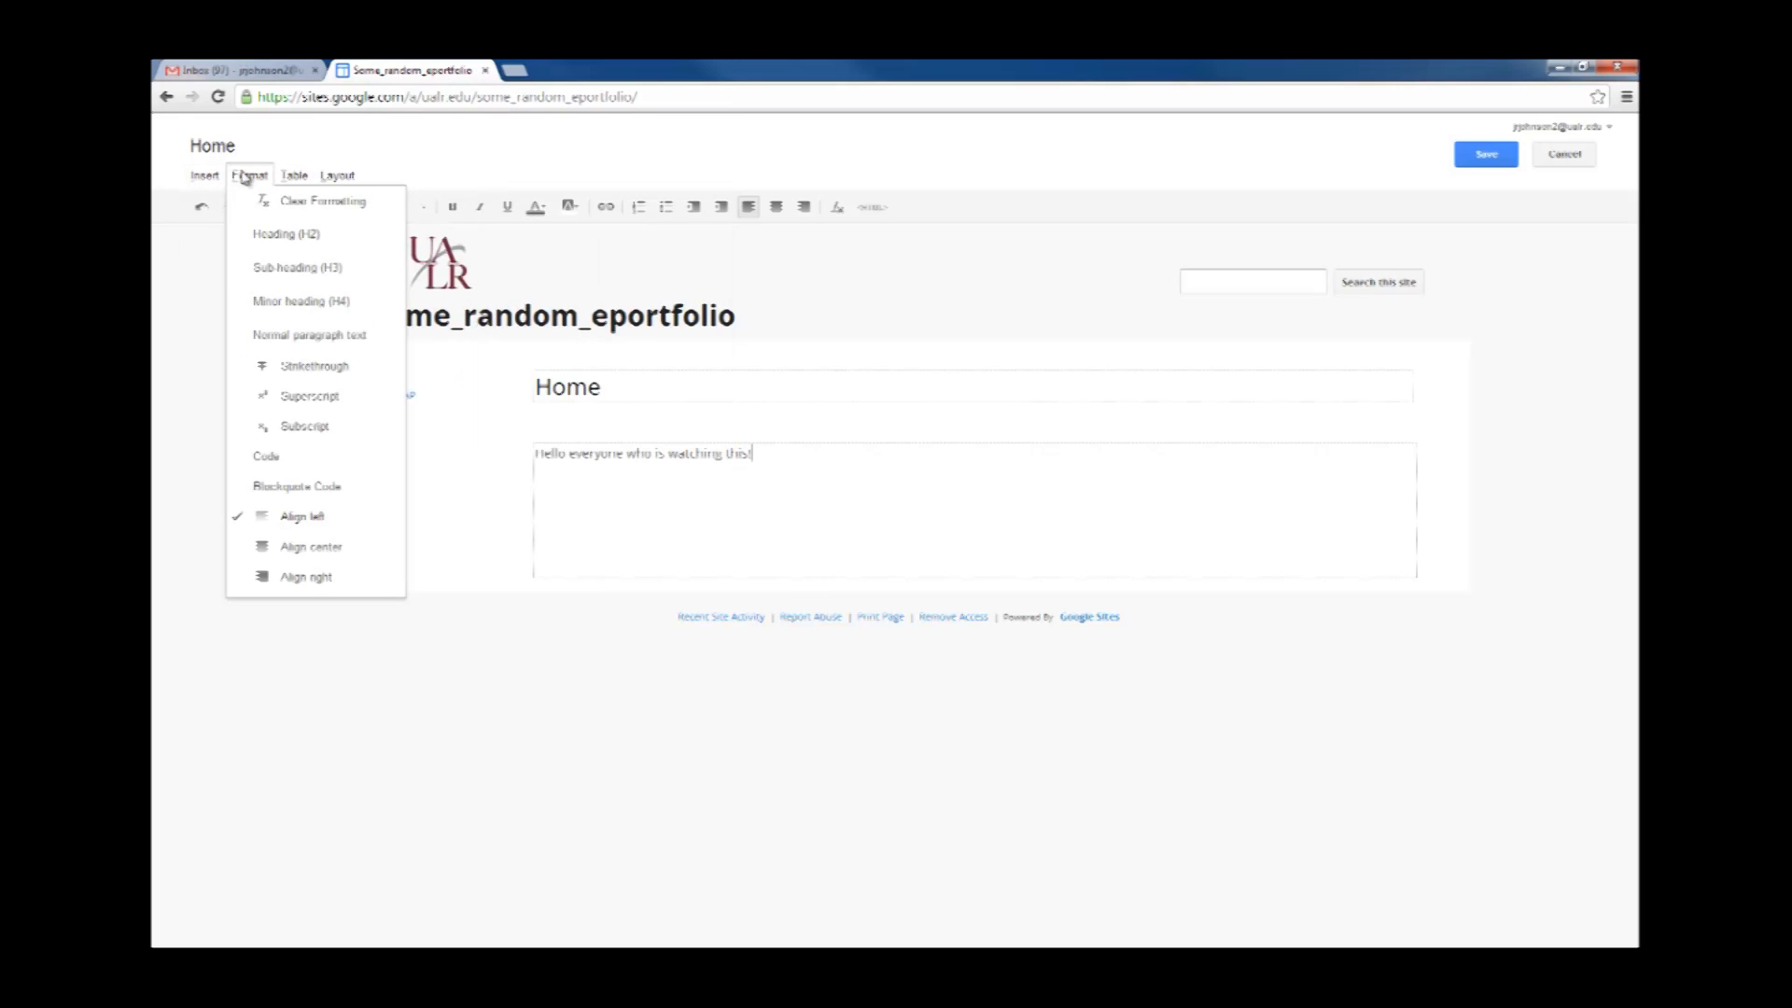
mouse_move(295, 181)
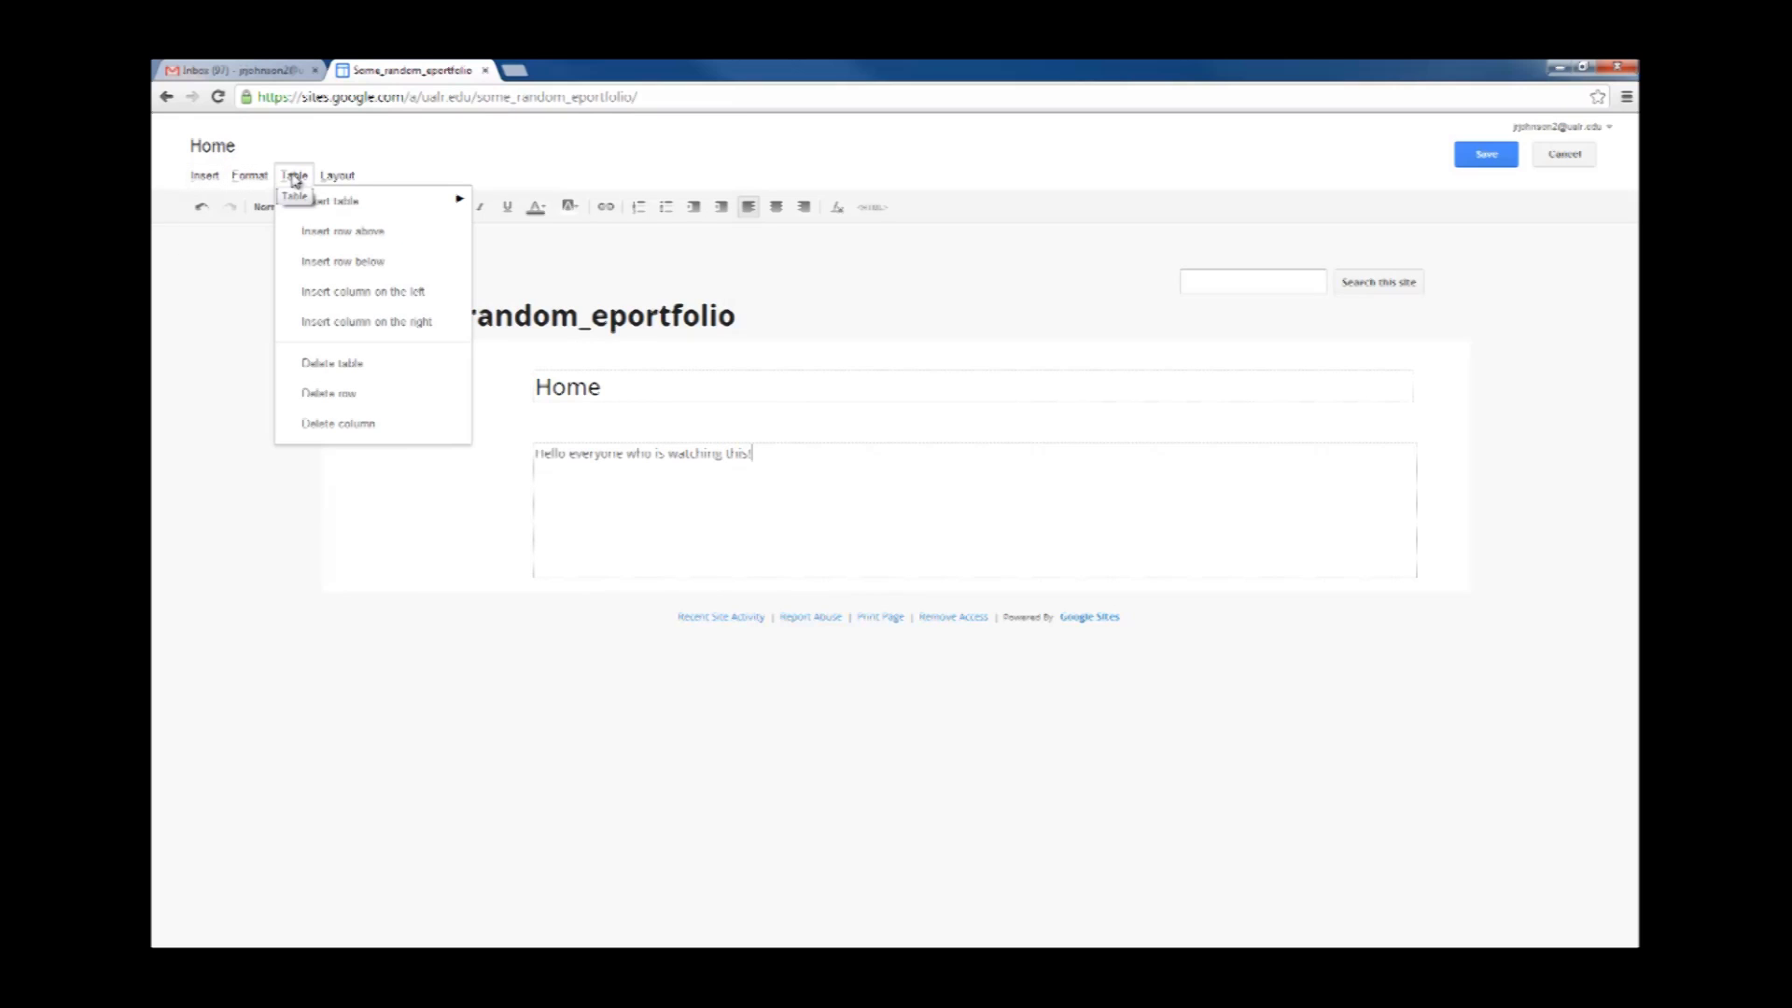
left_click(337, 178)
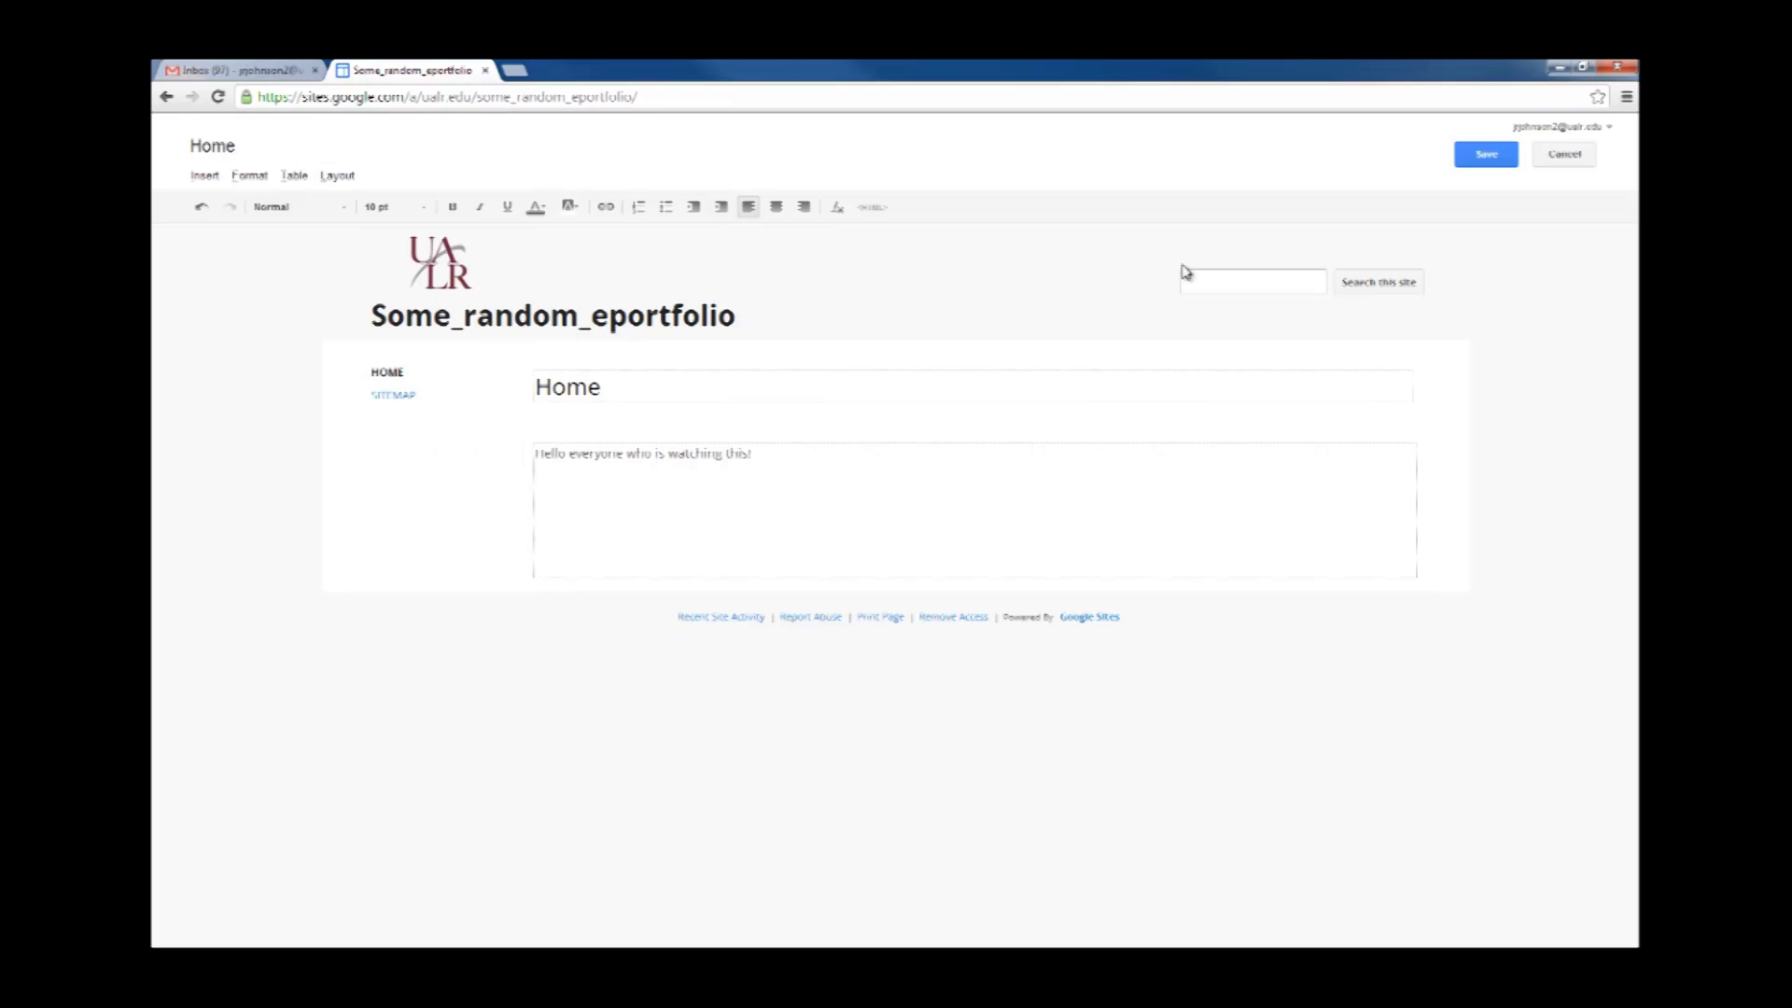
left_click(1492, 155)
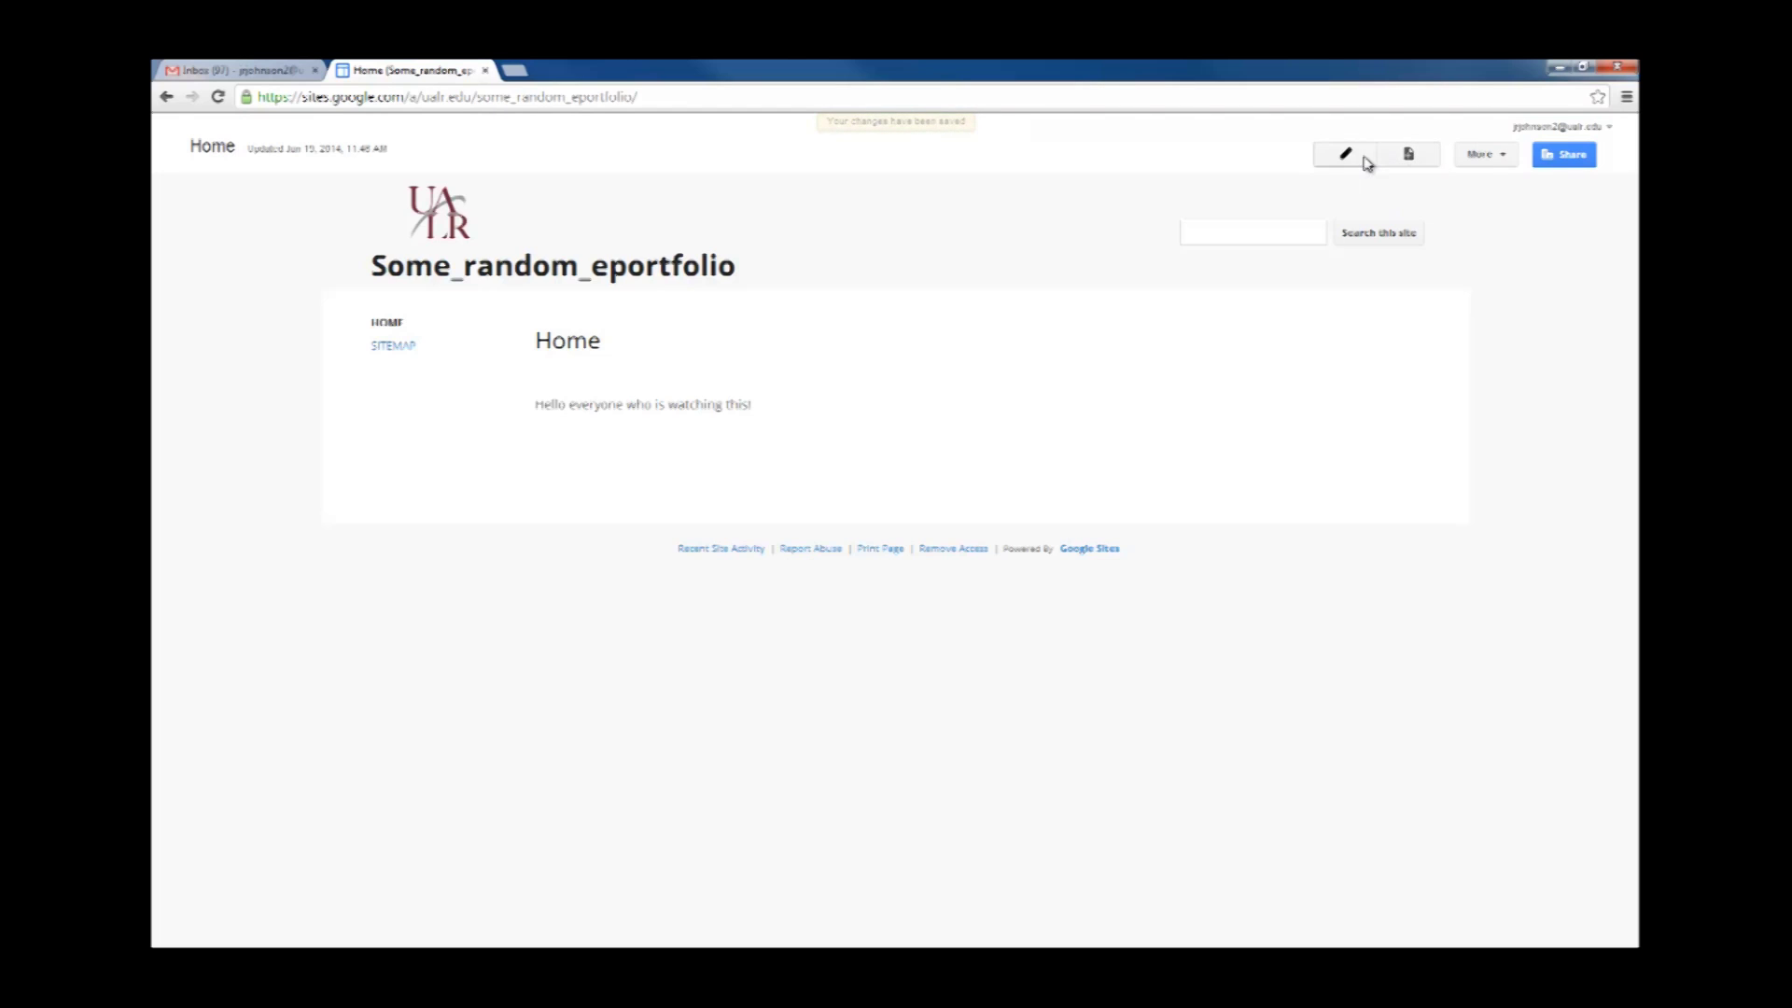
left_click(1405, 154)
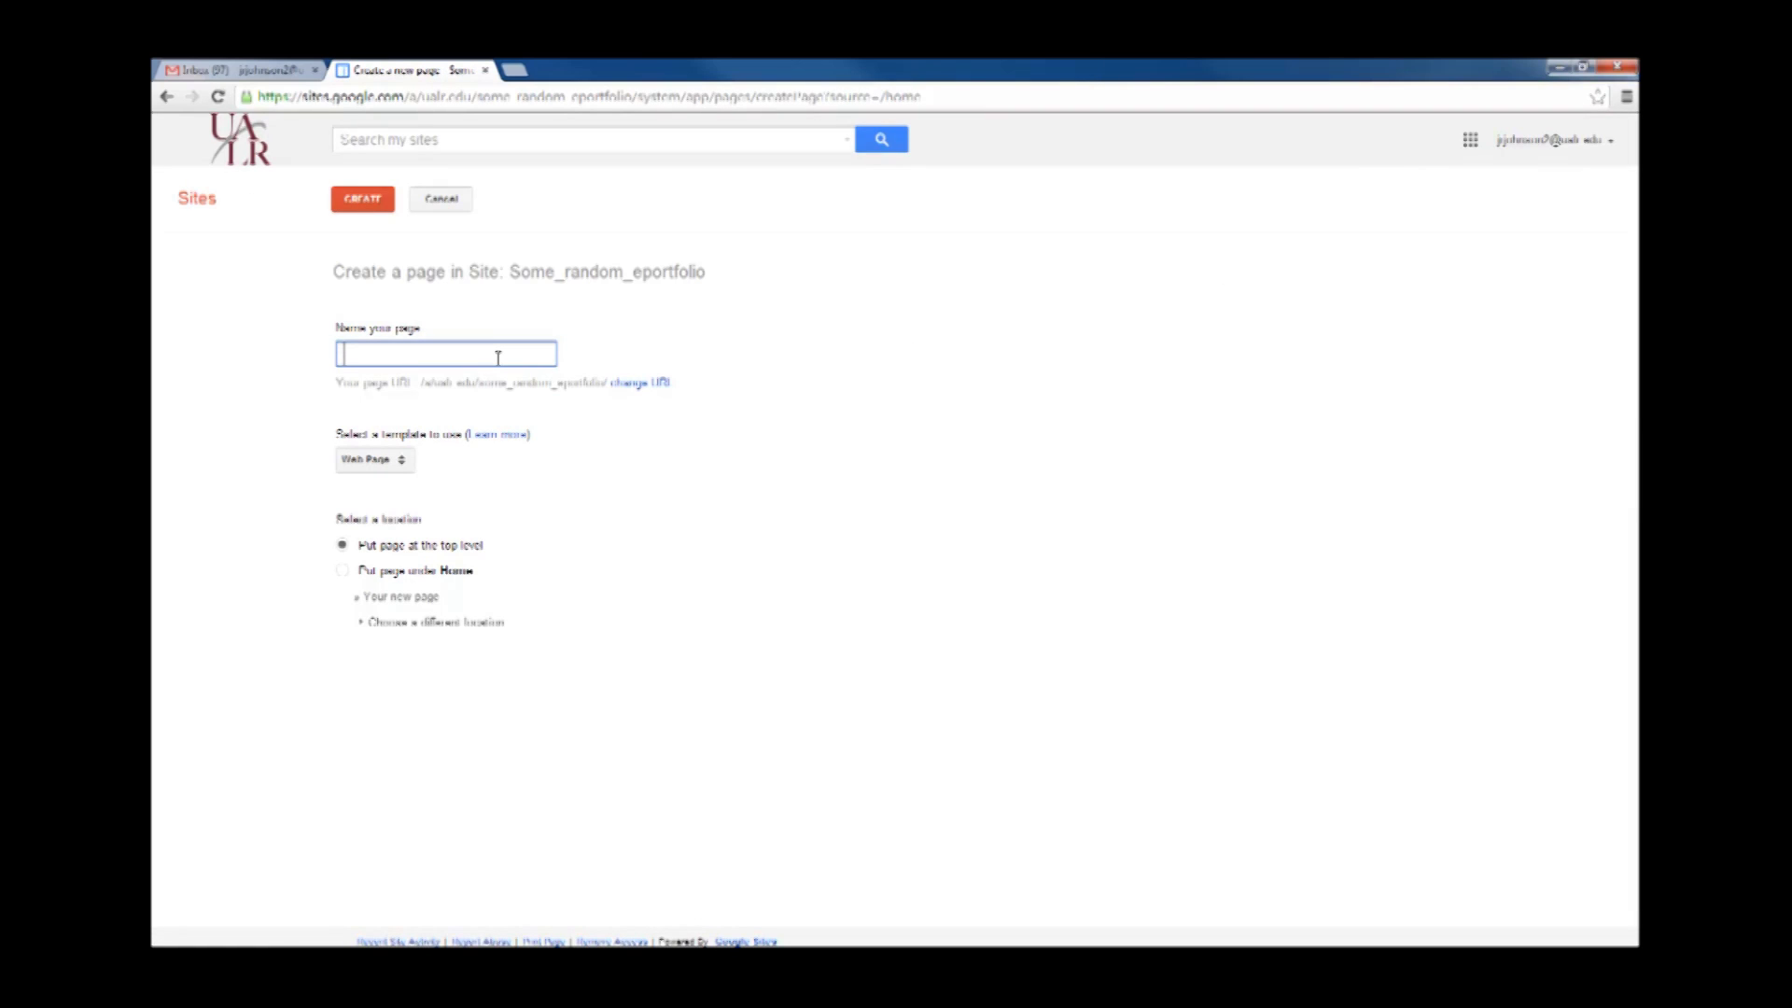
Create an 'About Me' Web Page and save it with 'This page is all about me.'.
type("About Me")
left_click(396, 462)
left_click(392, 463)
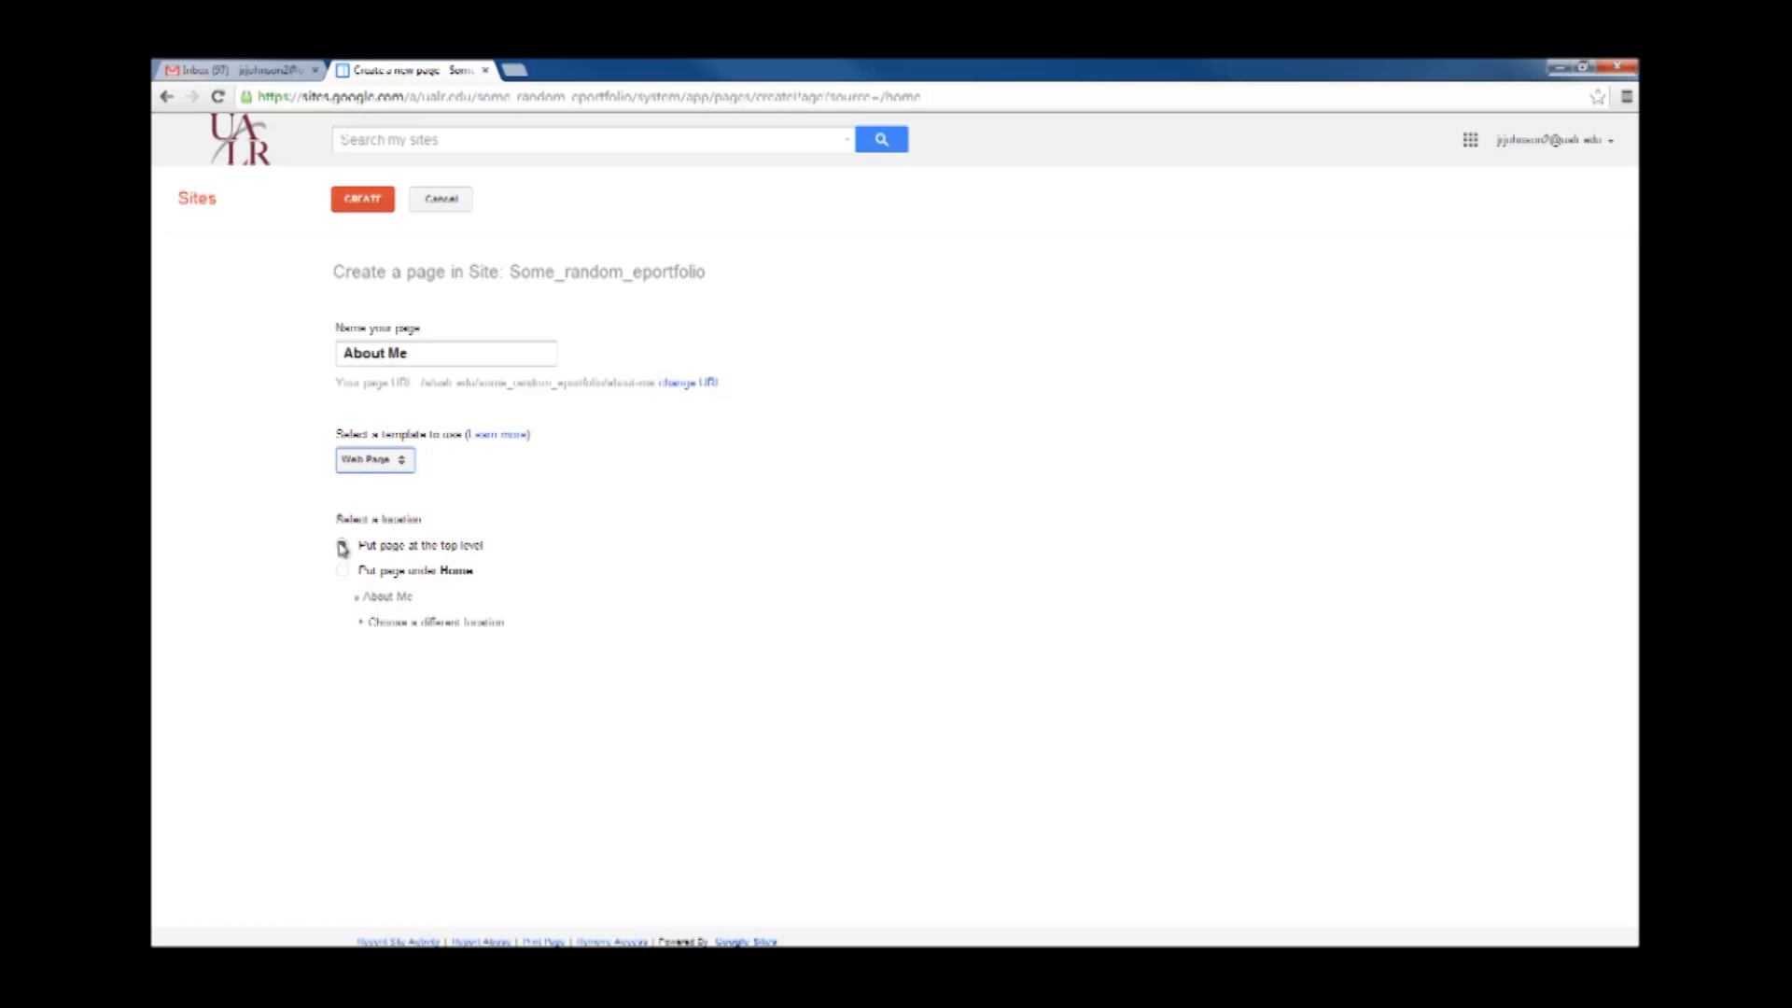
left_click(363, 201)
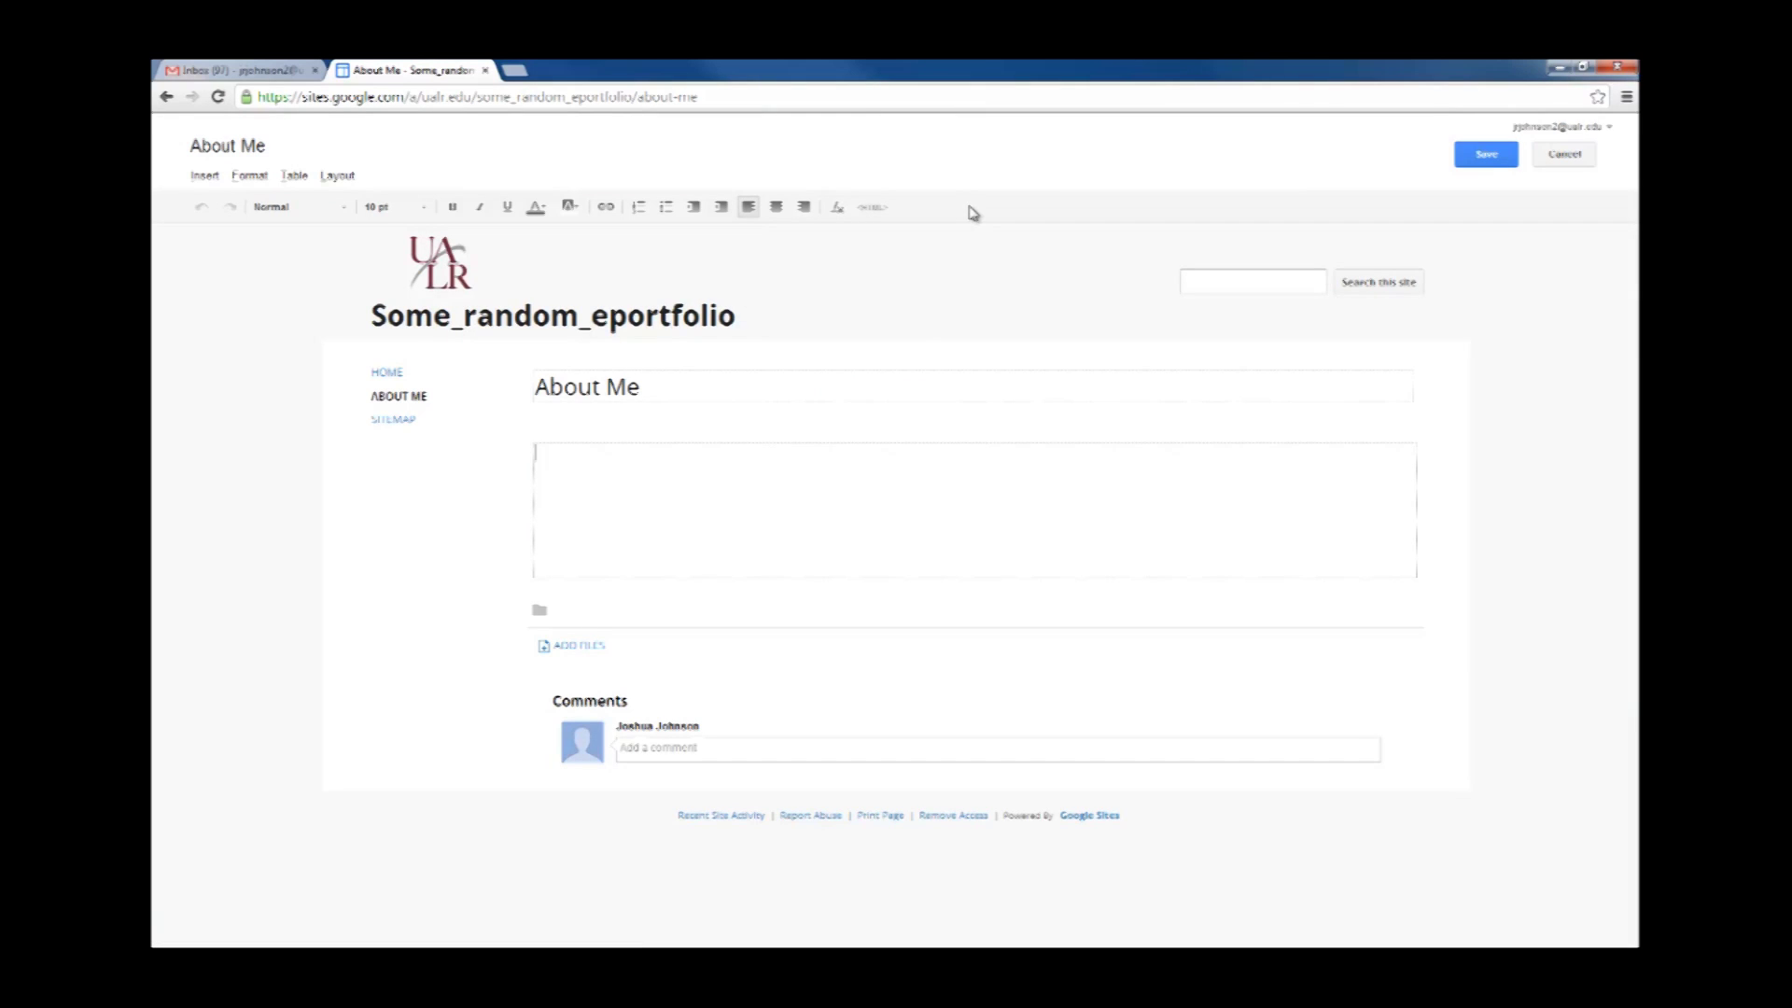
type("This page is all about me.")
left_click(1484, 155)
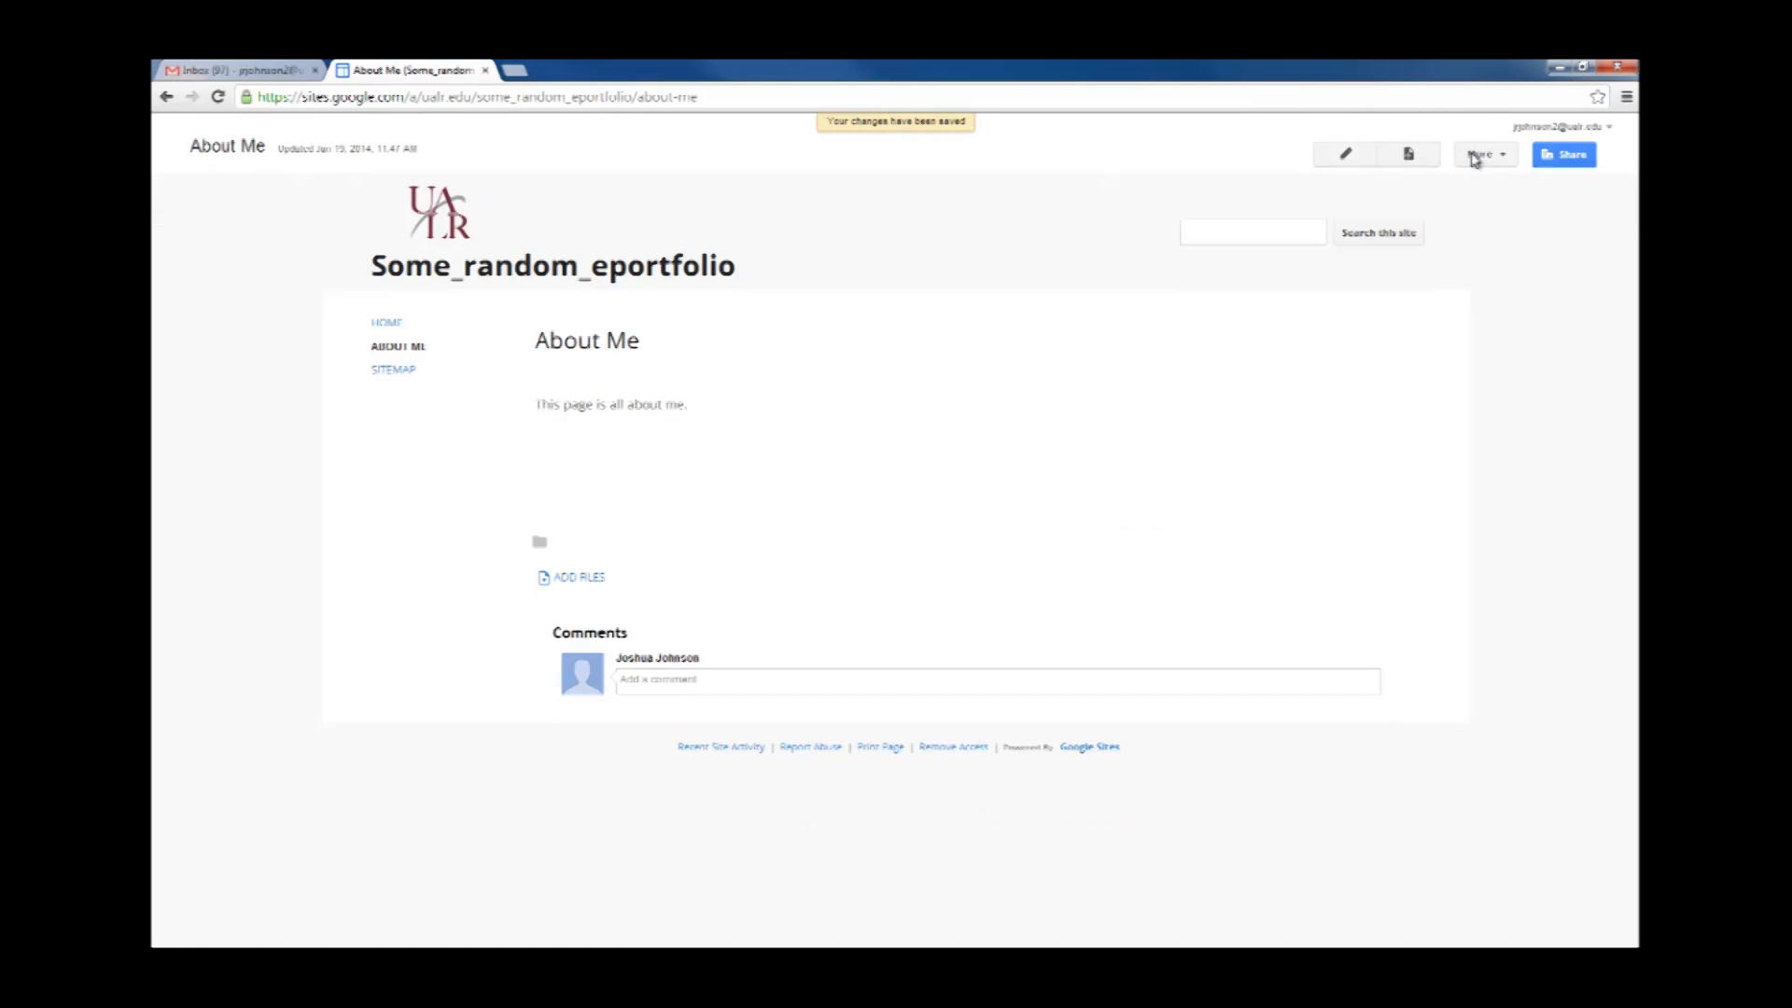
Create and save the Minor Writing Assignments and Major Writing Projects pages.
left_click(1409, 154)
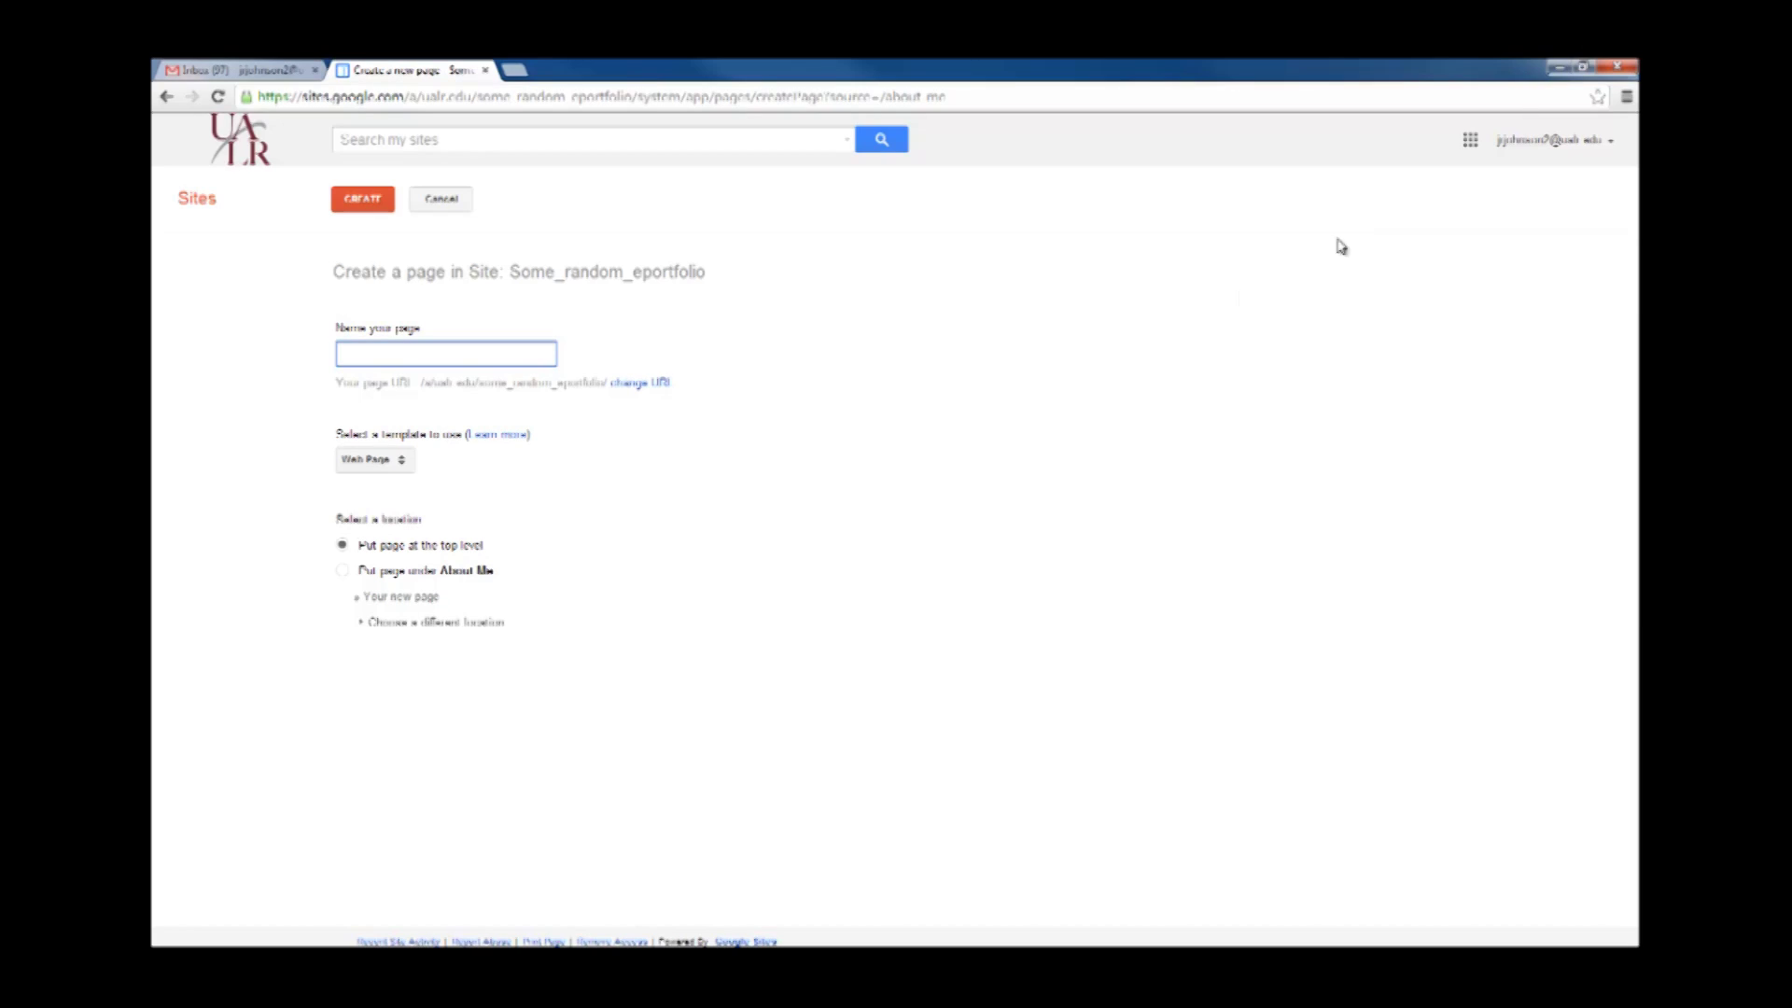
type("Minor Writing Assignments")
left_click(363, 199)
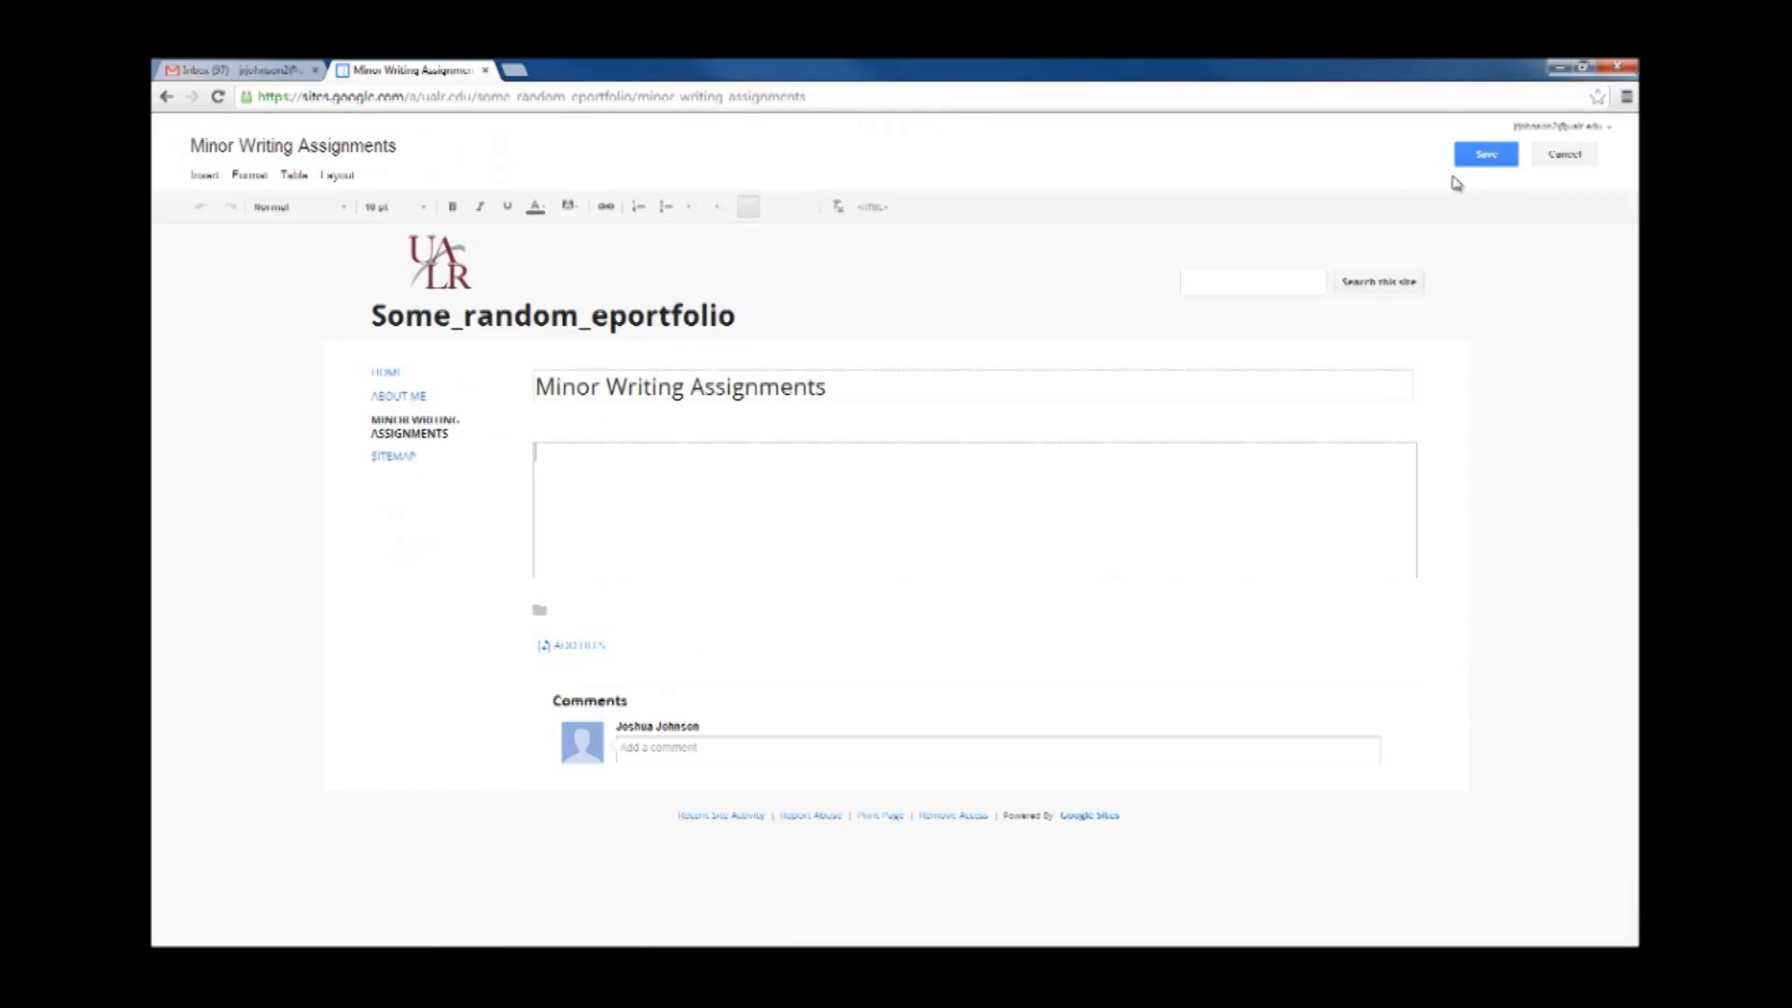
left_click(1484, 156)
left_click(1409, 154)
type("Major Writing Projects")
left_click(363, 200)
left_click(1484, 156)
Create and save the 'Reflection of My Learning' page, then return to Home.
left_click(1408, 154)
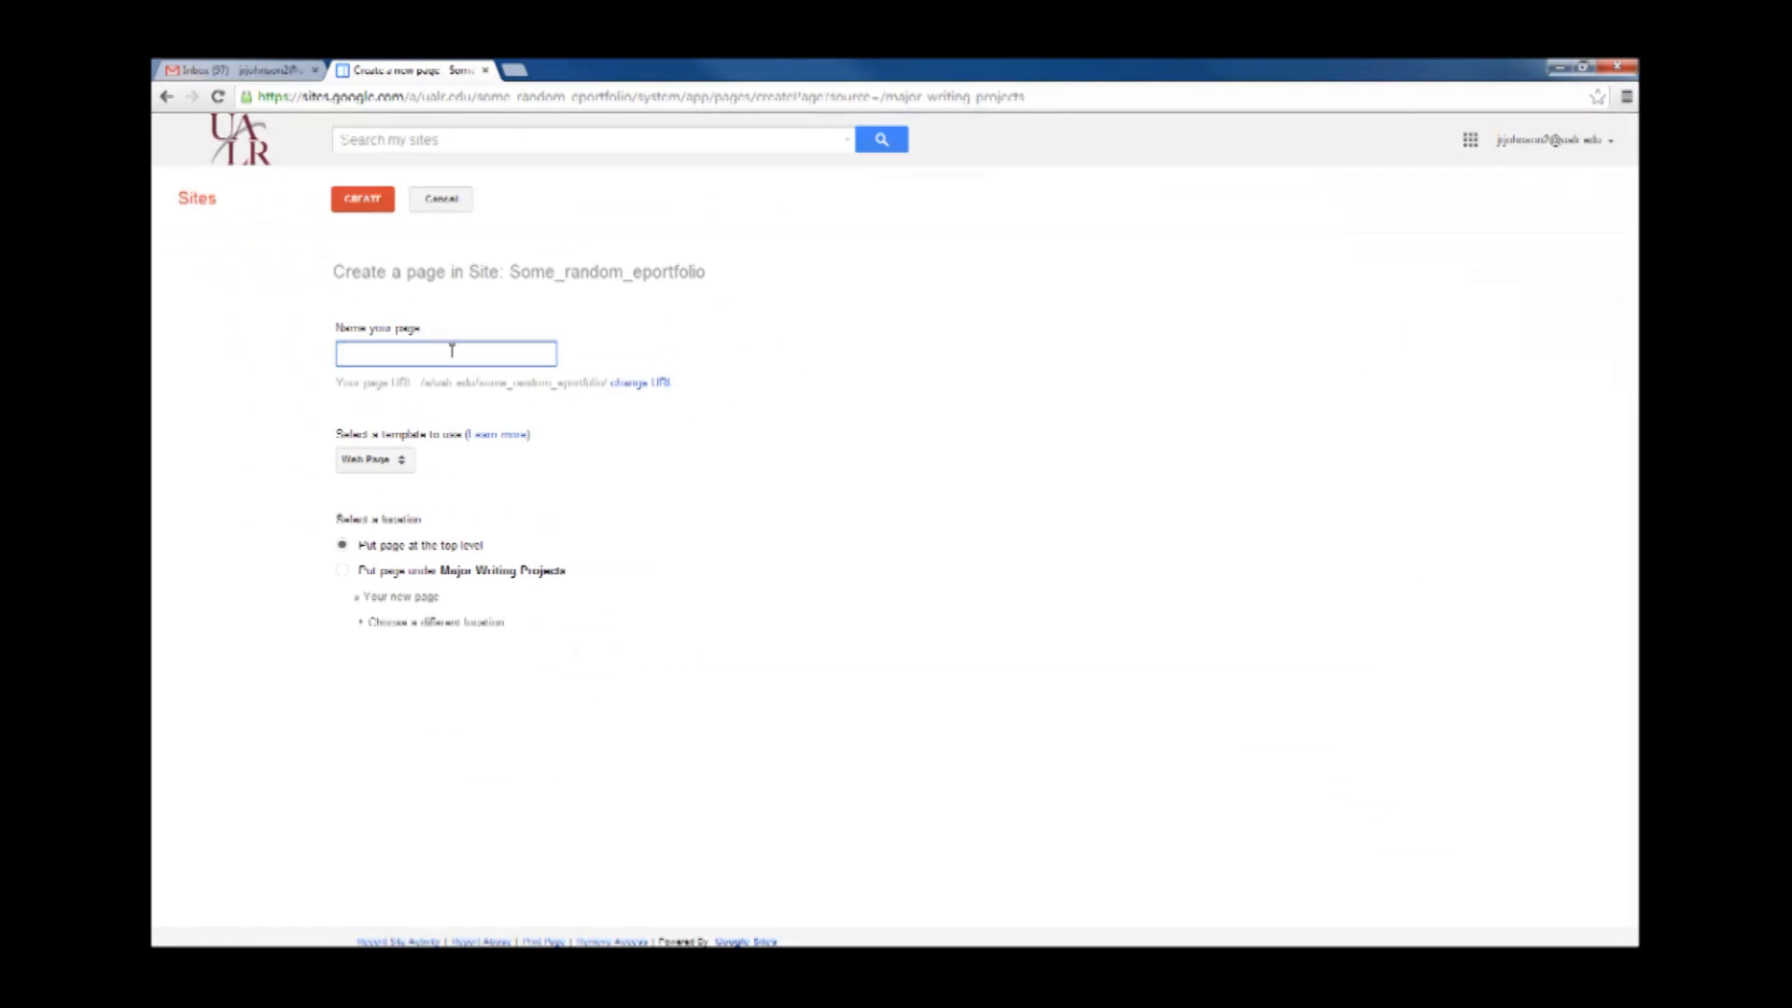
type("Reflection of My Learning")
left_click(363, 200)
left_click(1486, 156)
left_click(390, 322)
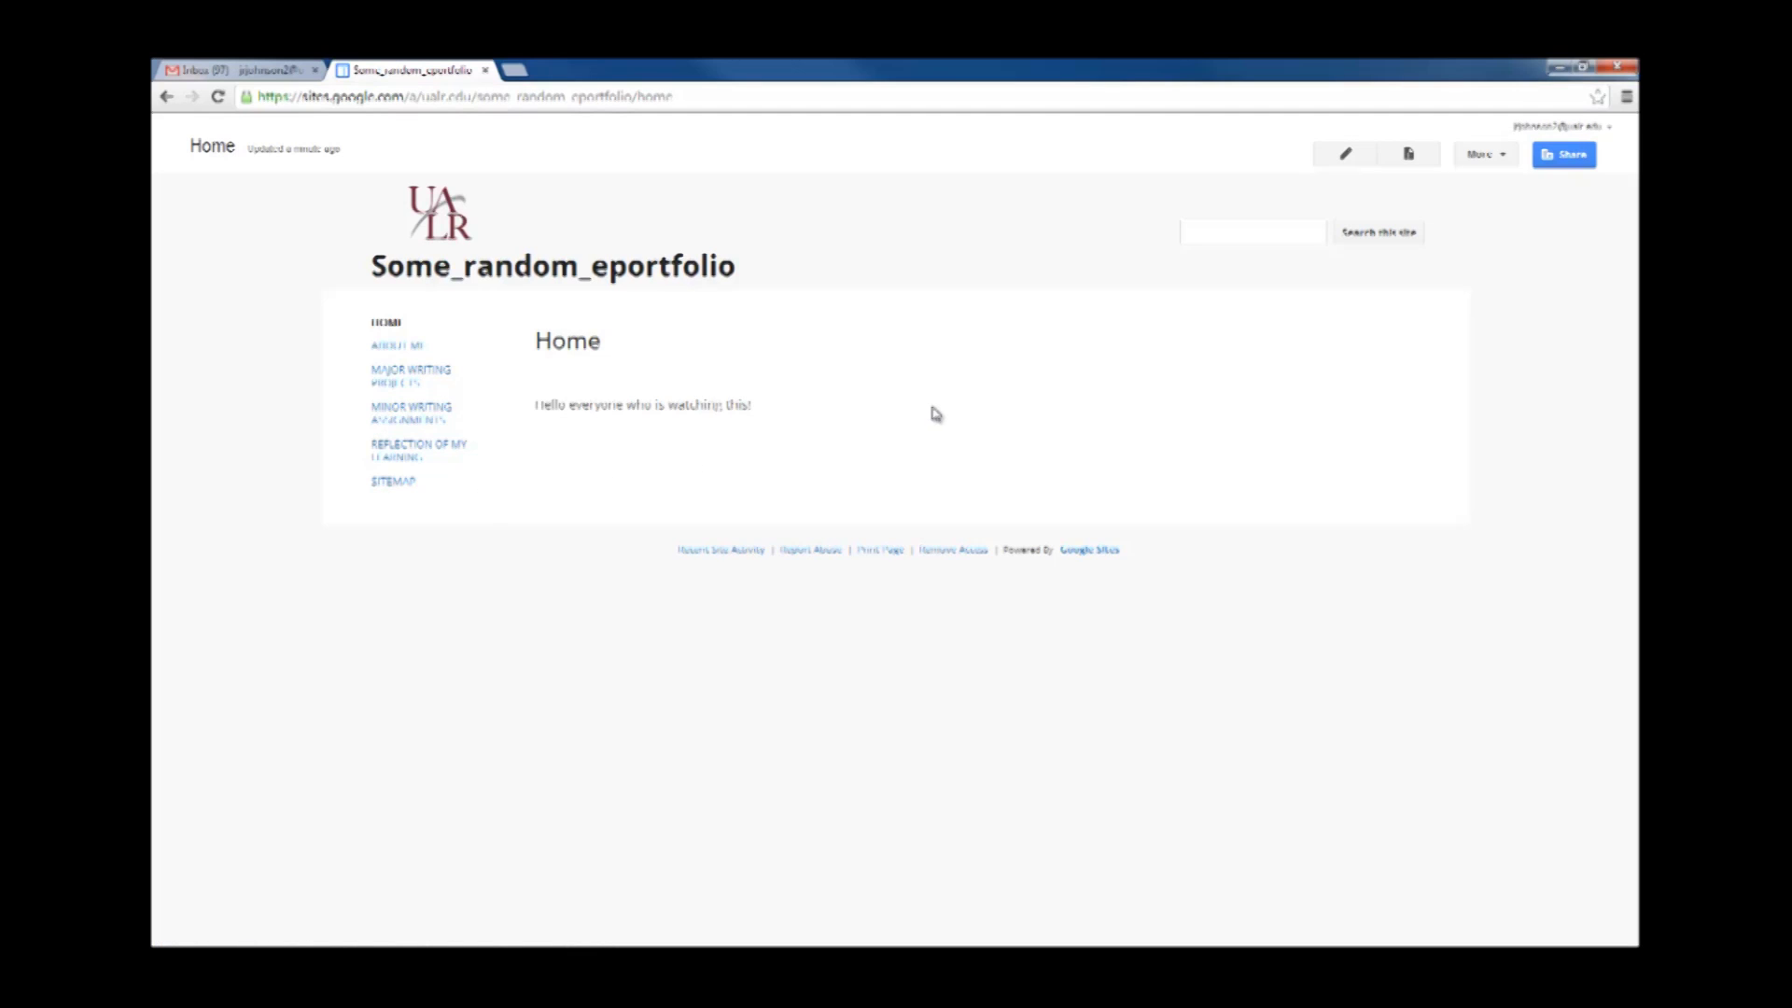
left_click(1486, 155)
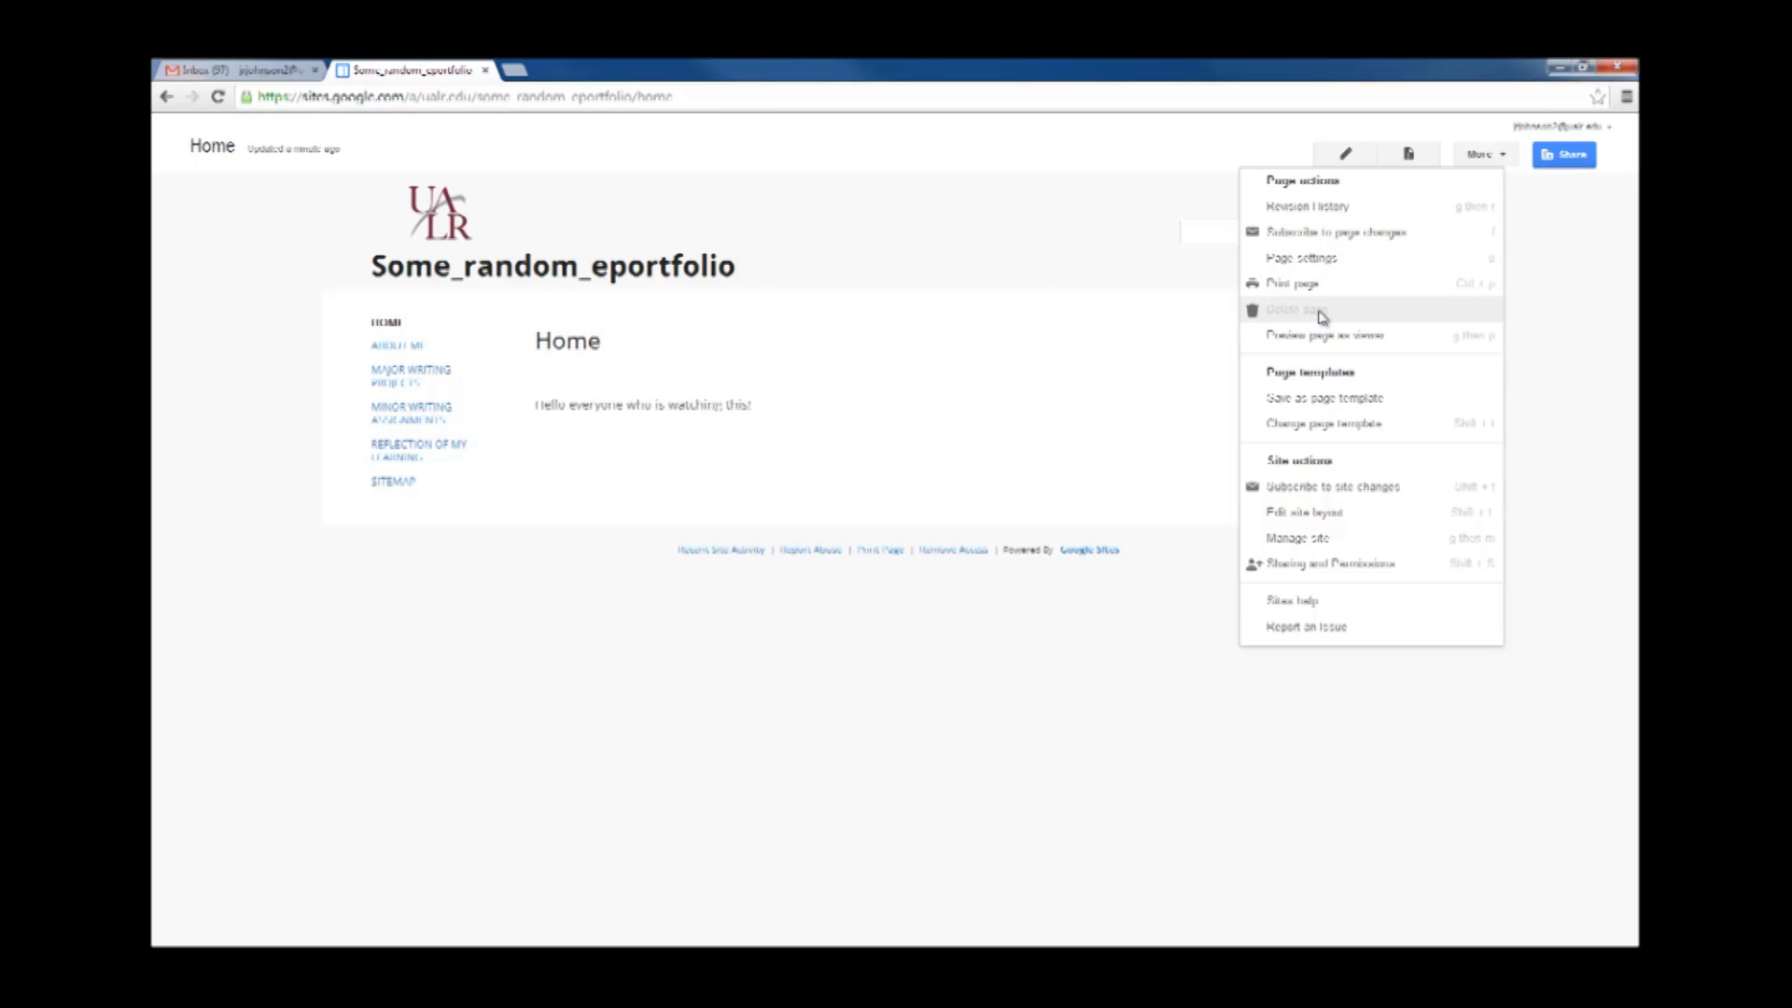
Enter Edit site layout and toggle the horizontal navigation bar on, then off again.
left_click(1320, 516)
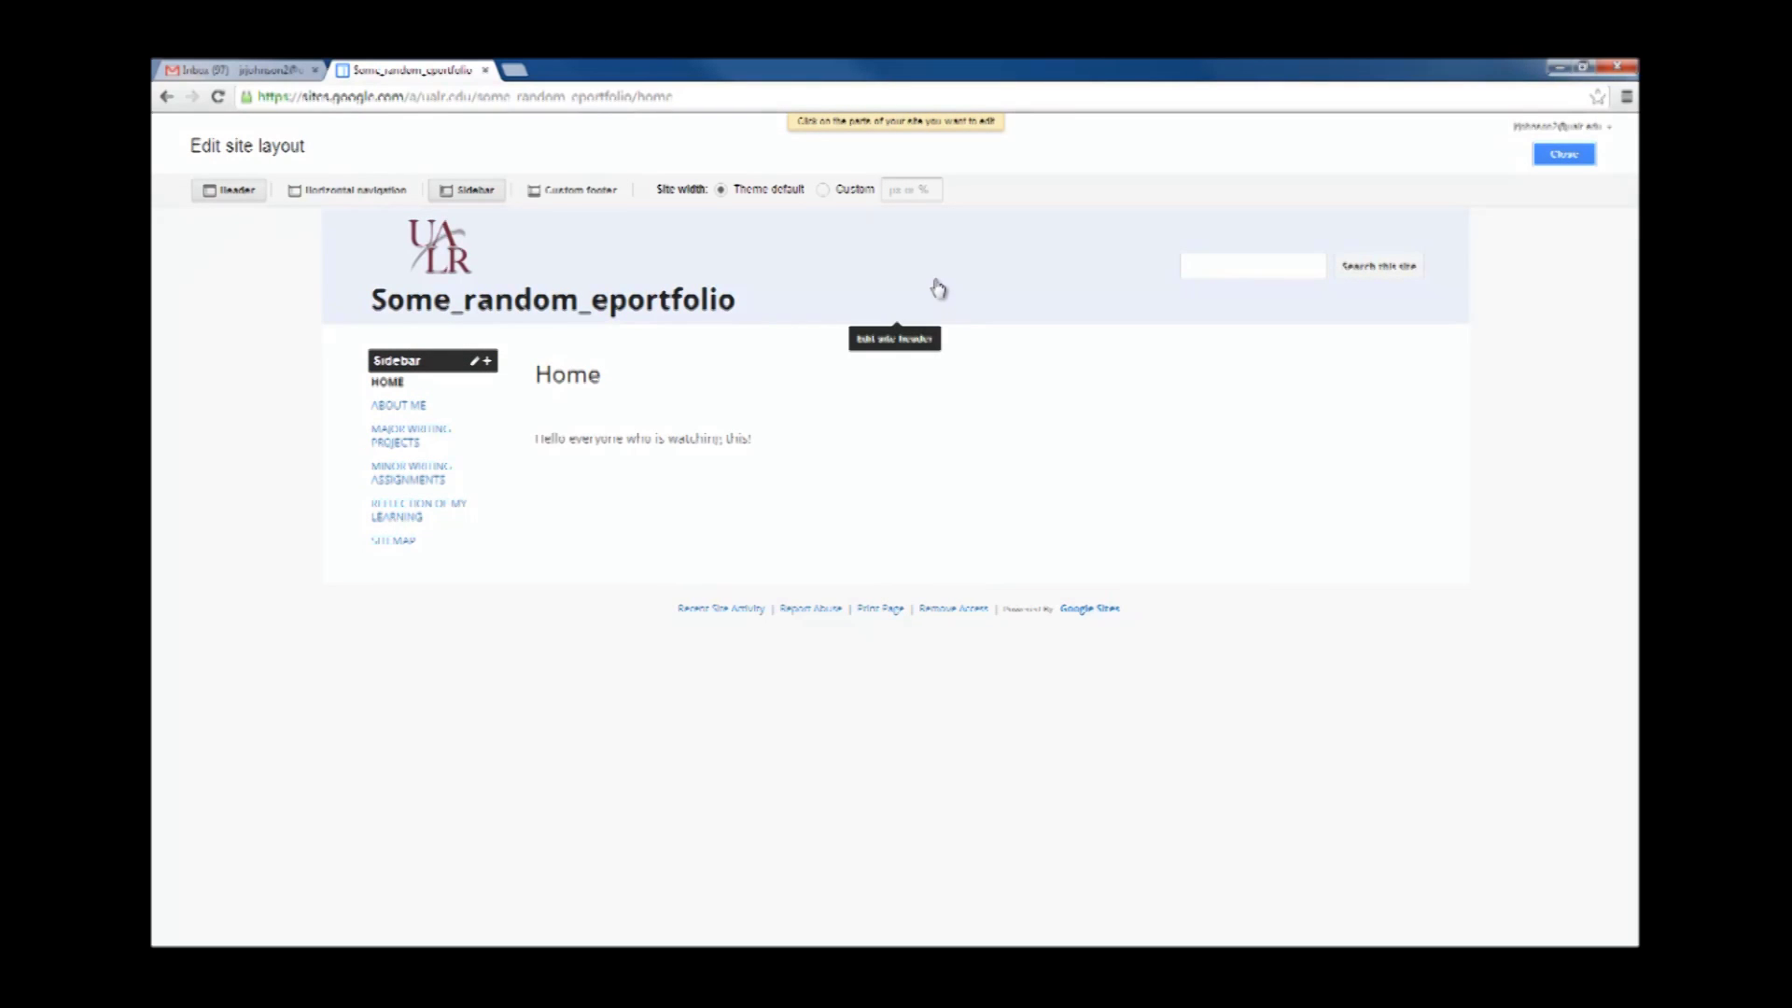
left_click(354, 194)
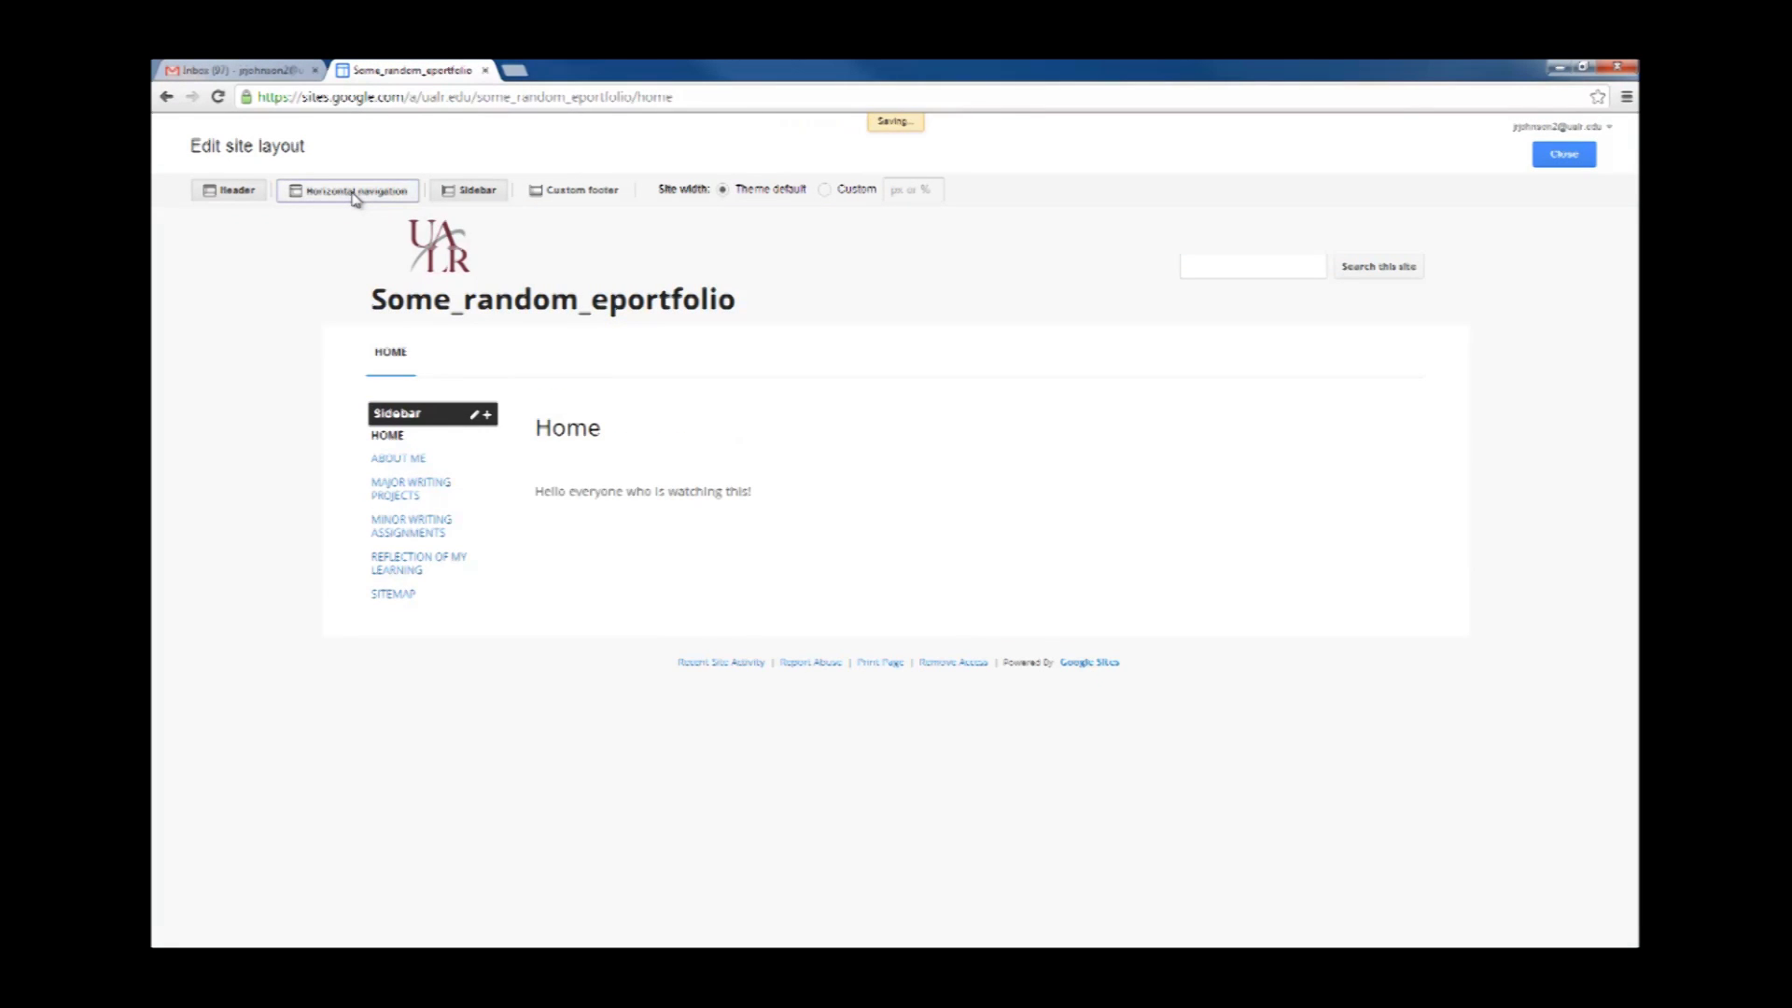
left_click(353, 195)
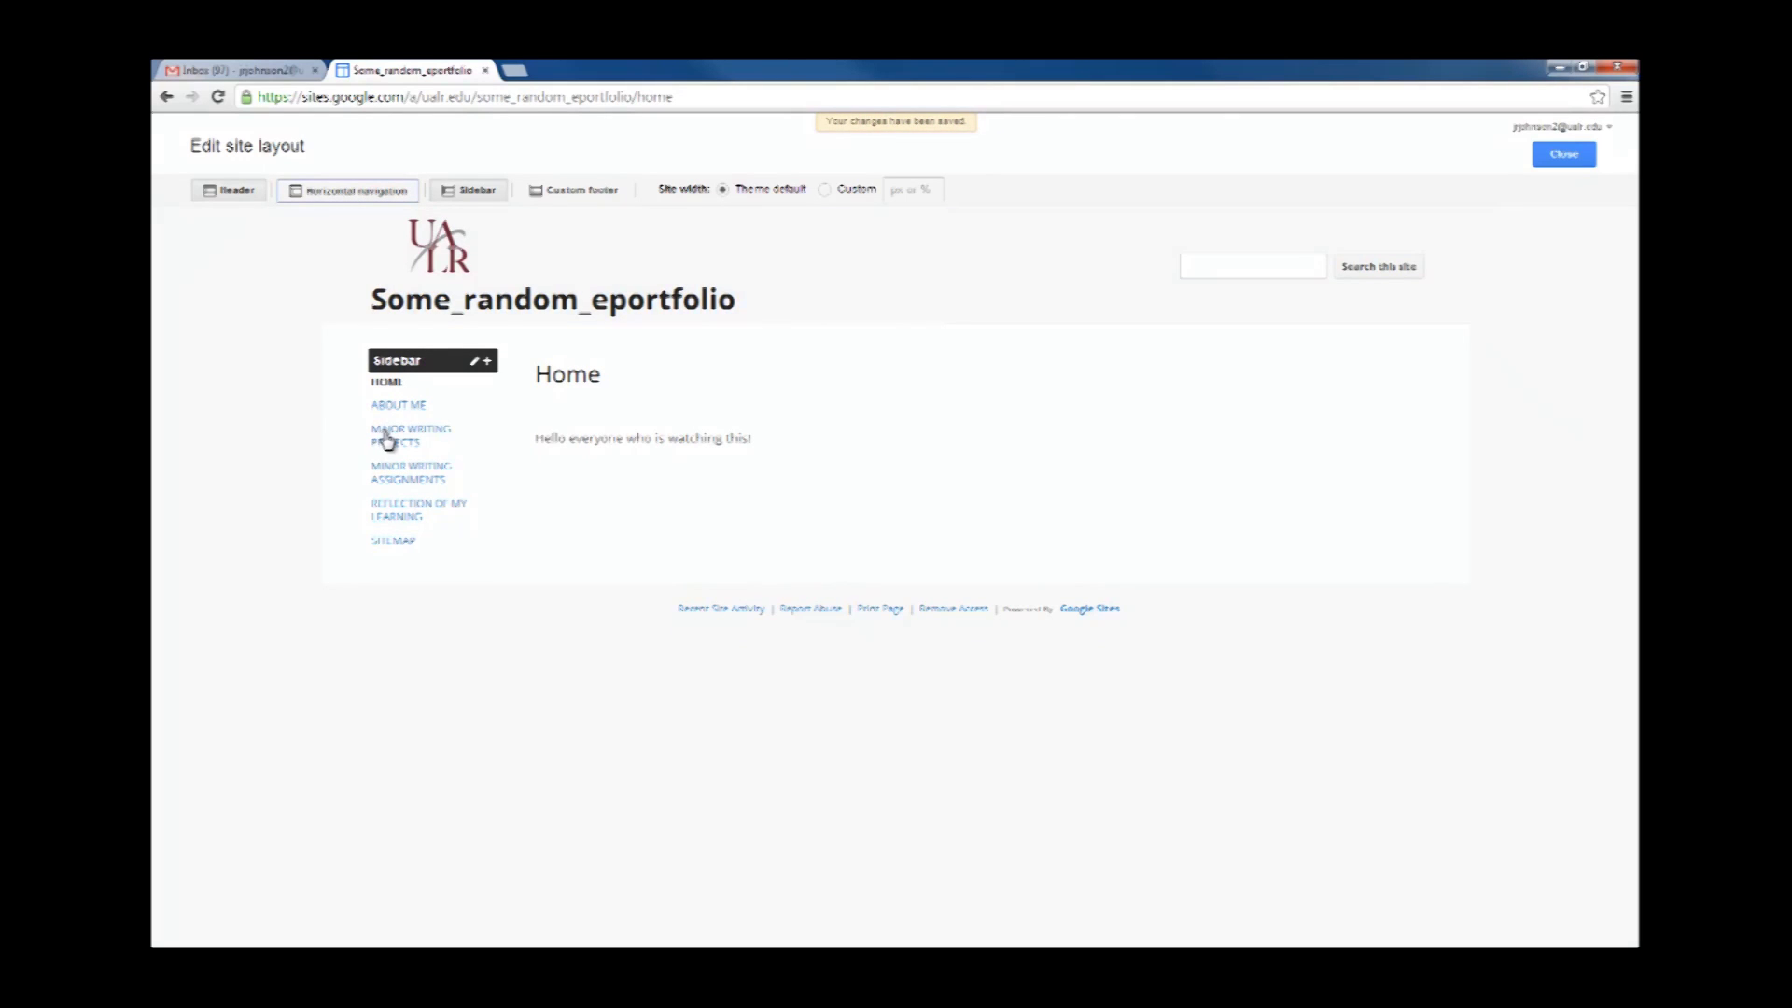
Turn off 'Automatically organize my navigation' for the sidebar navigation.
left_click(420, 390)
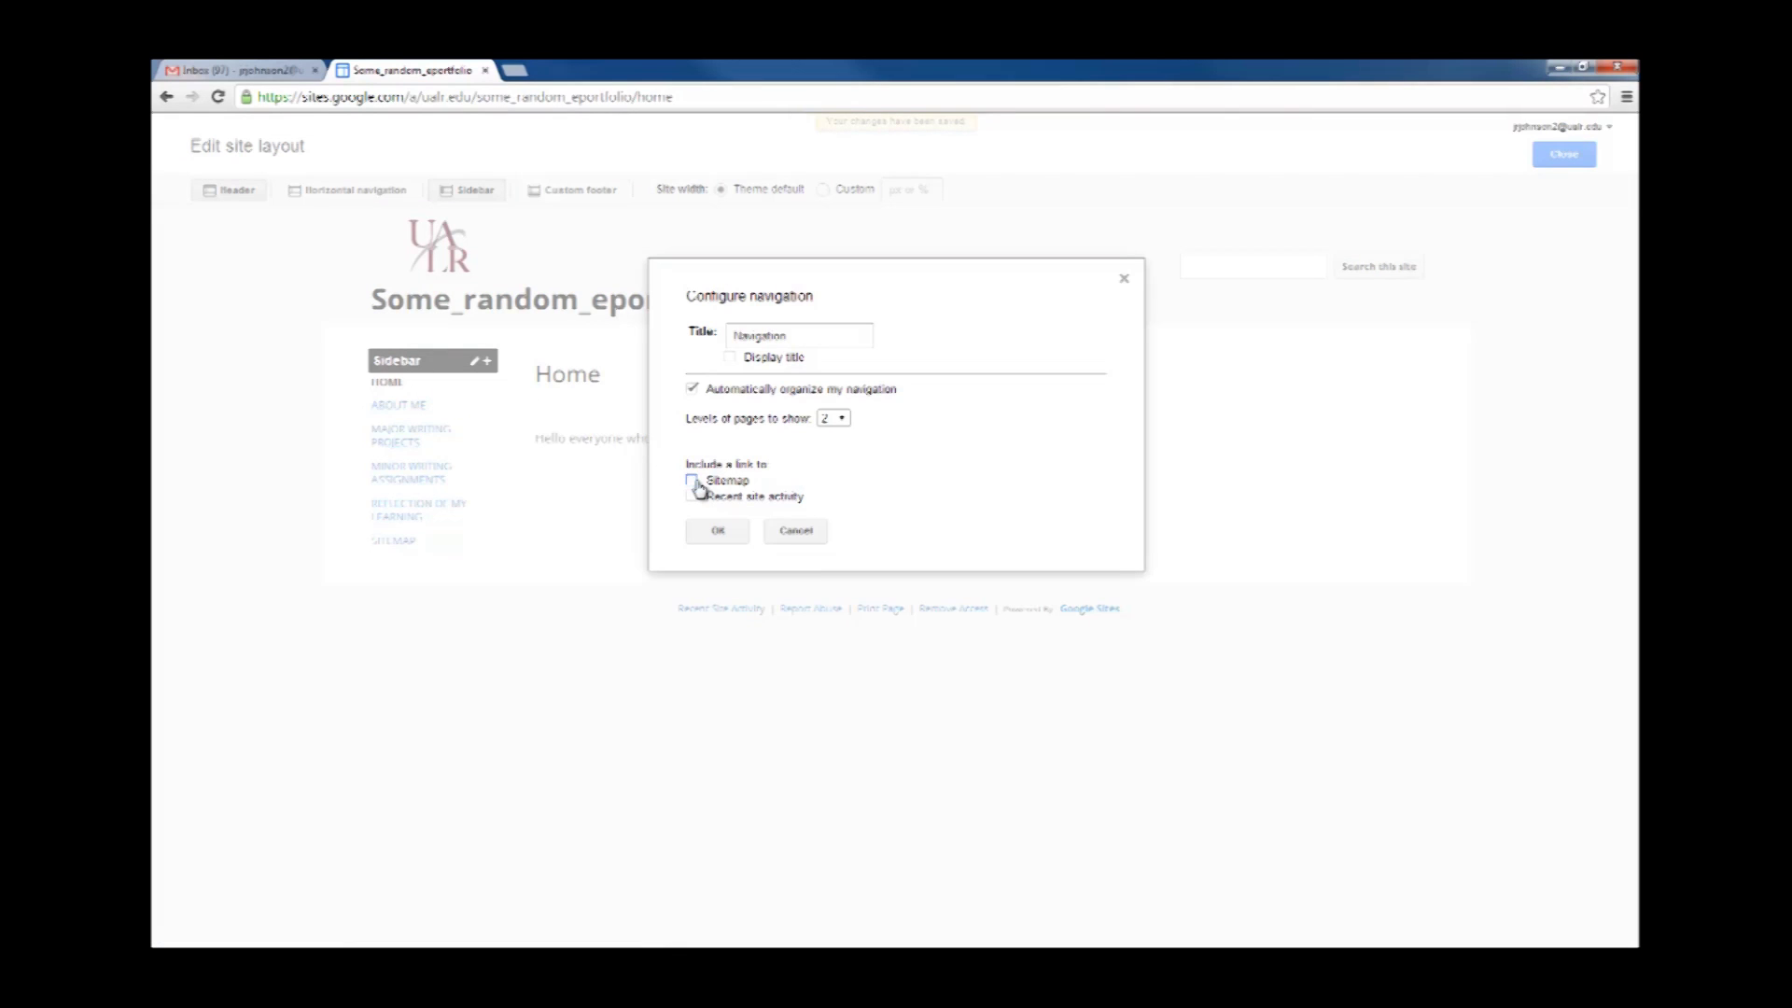
left_click(694, 391)
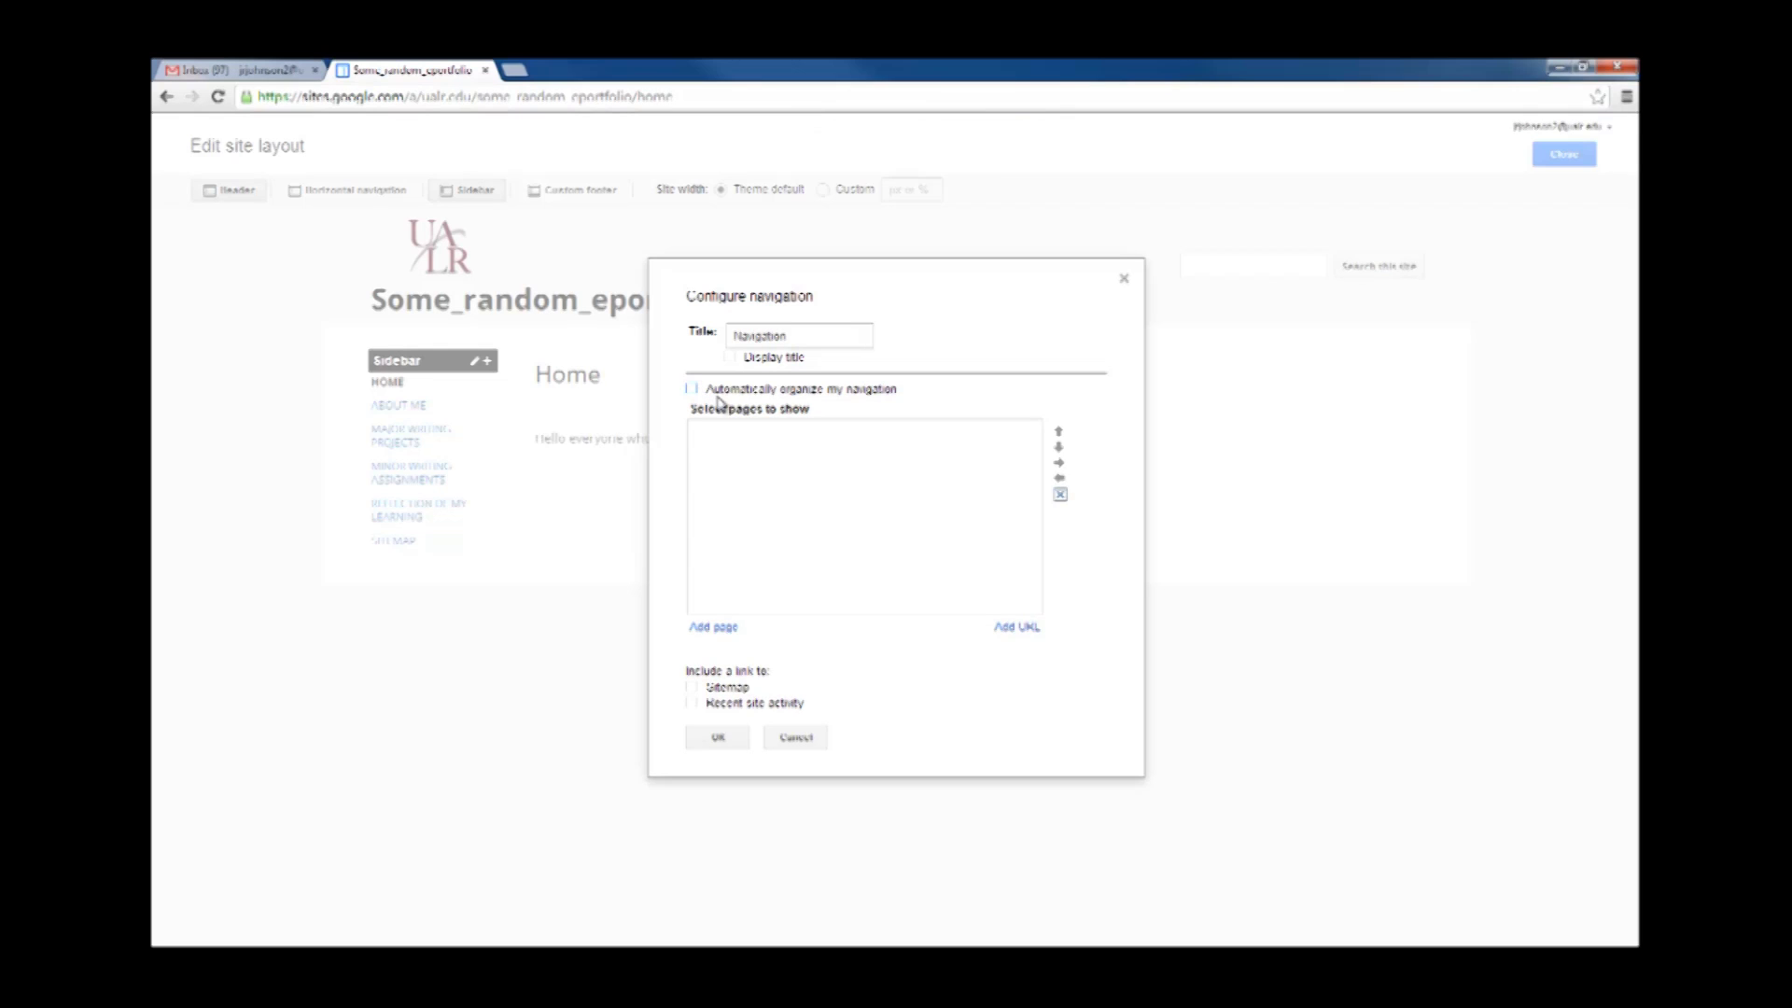
left_click(720, 745)
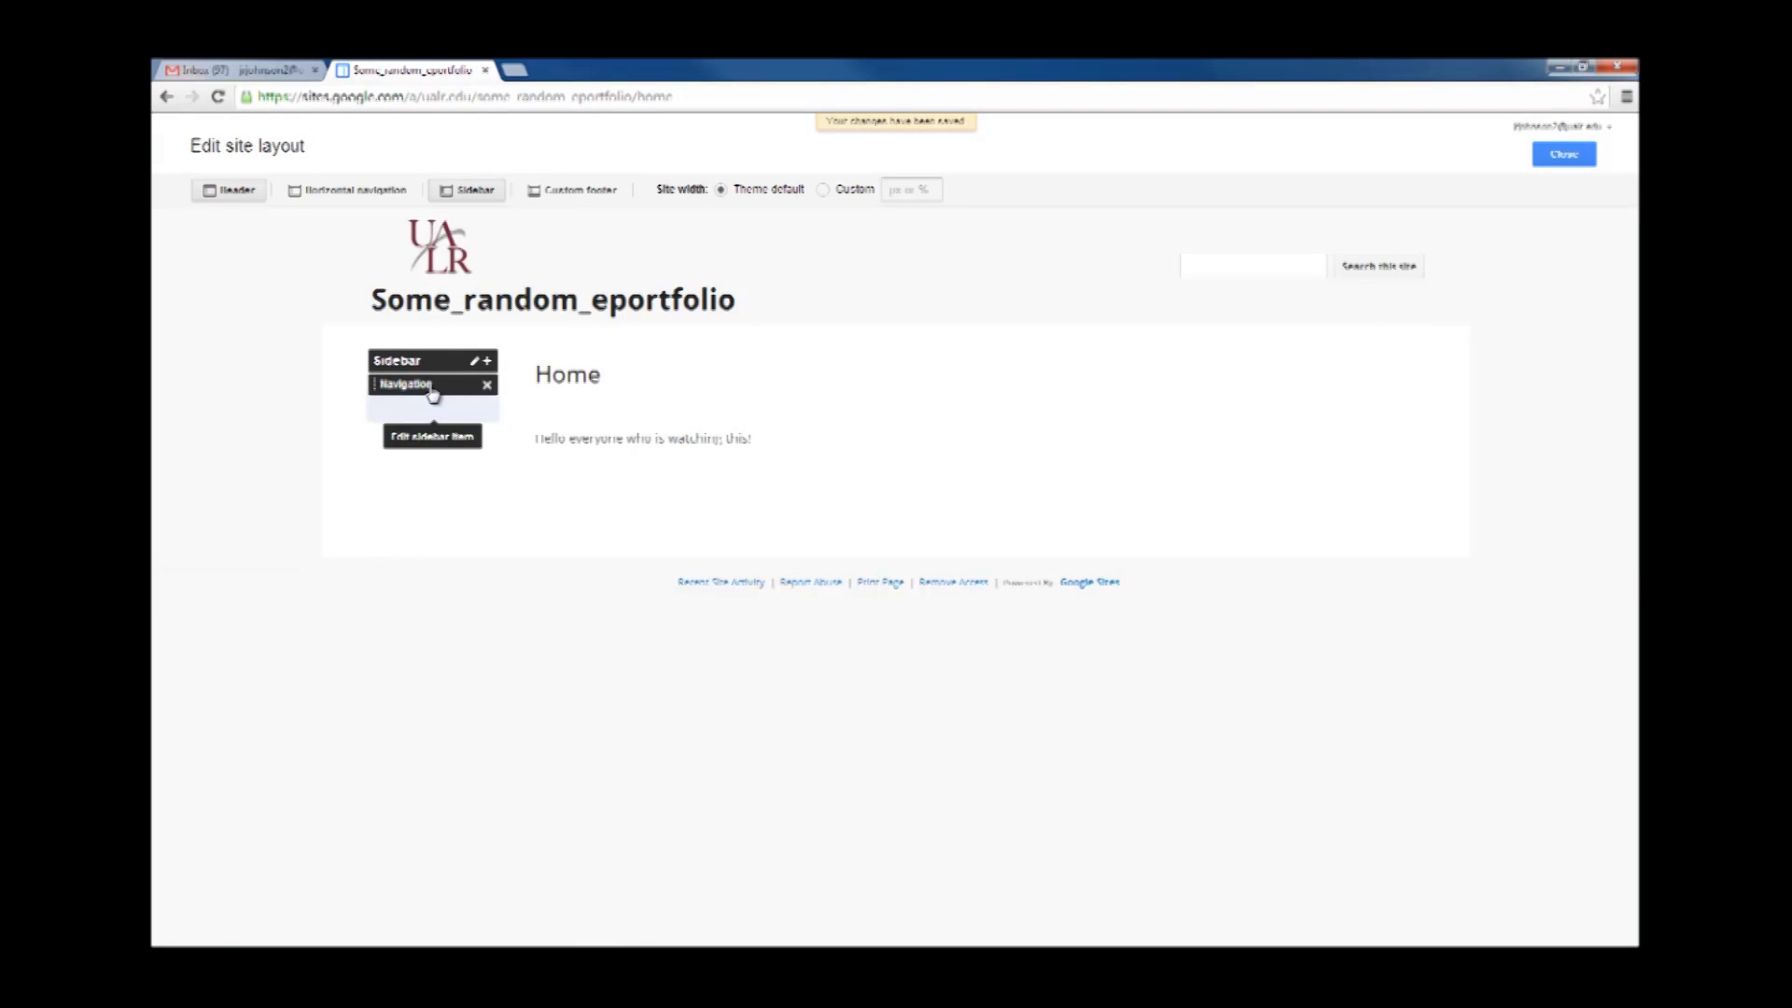
Add the About Me and Home pages to the sidebar navigation.
left_click(432, 391)
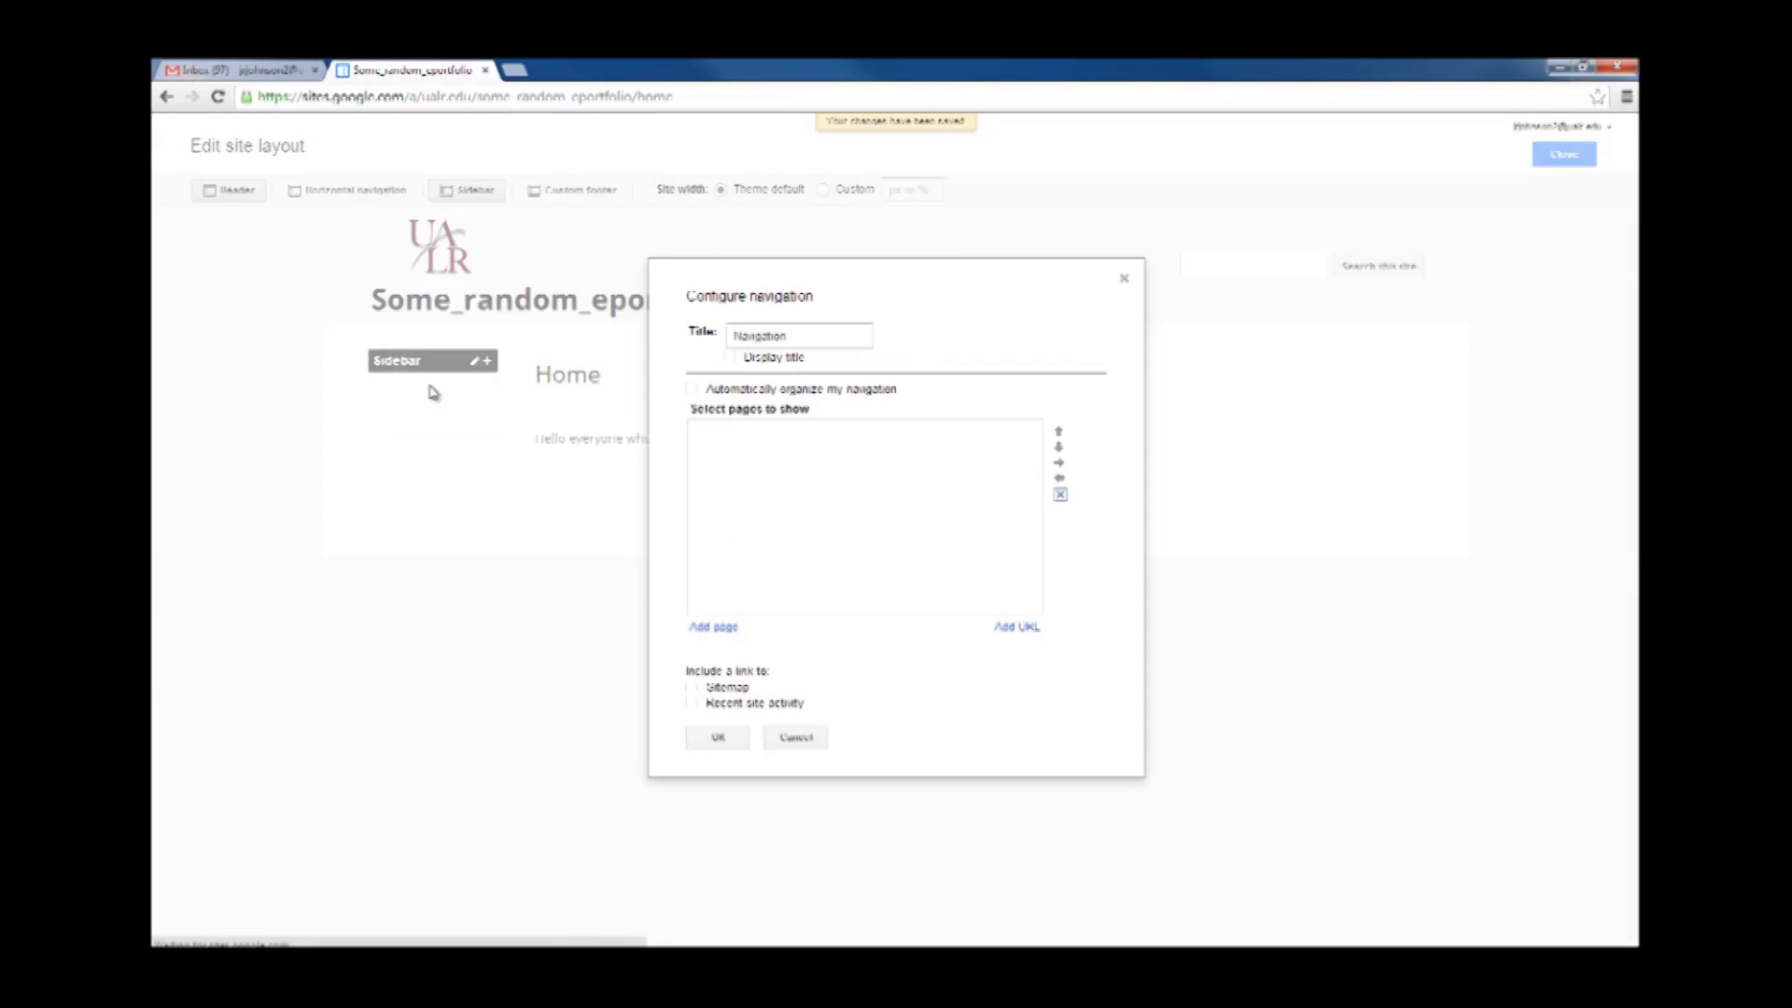
left_click(720, 631)
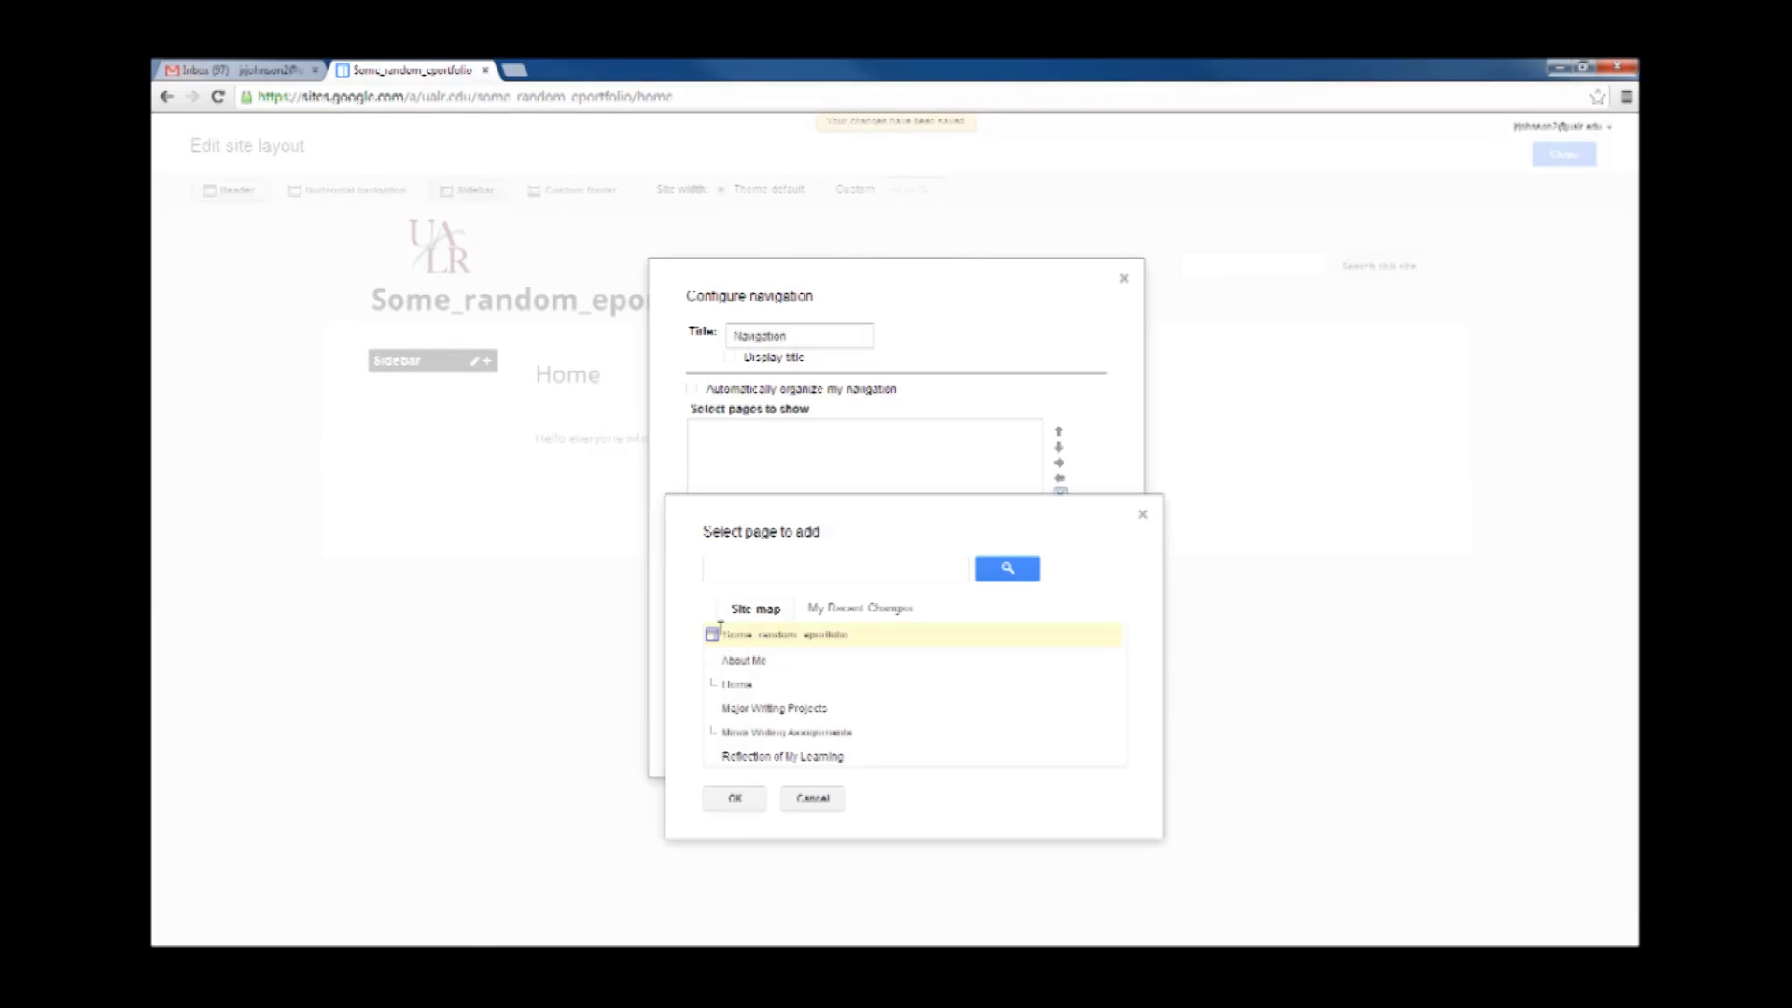
left_click(754, 663)
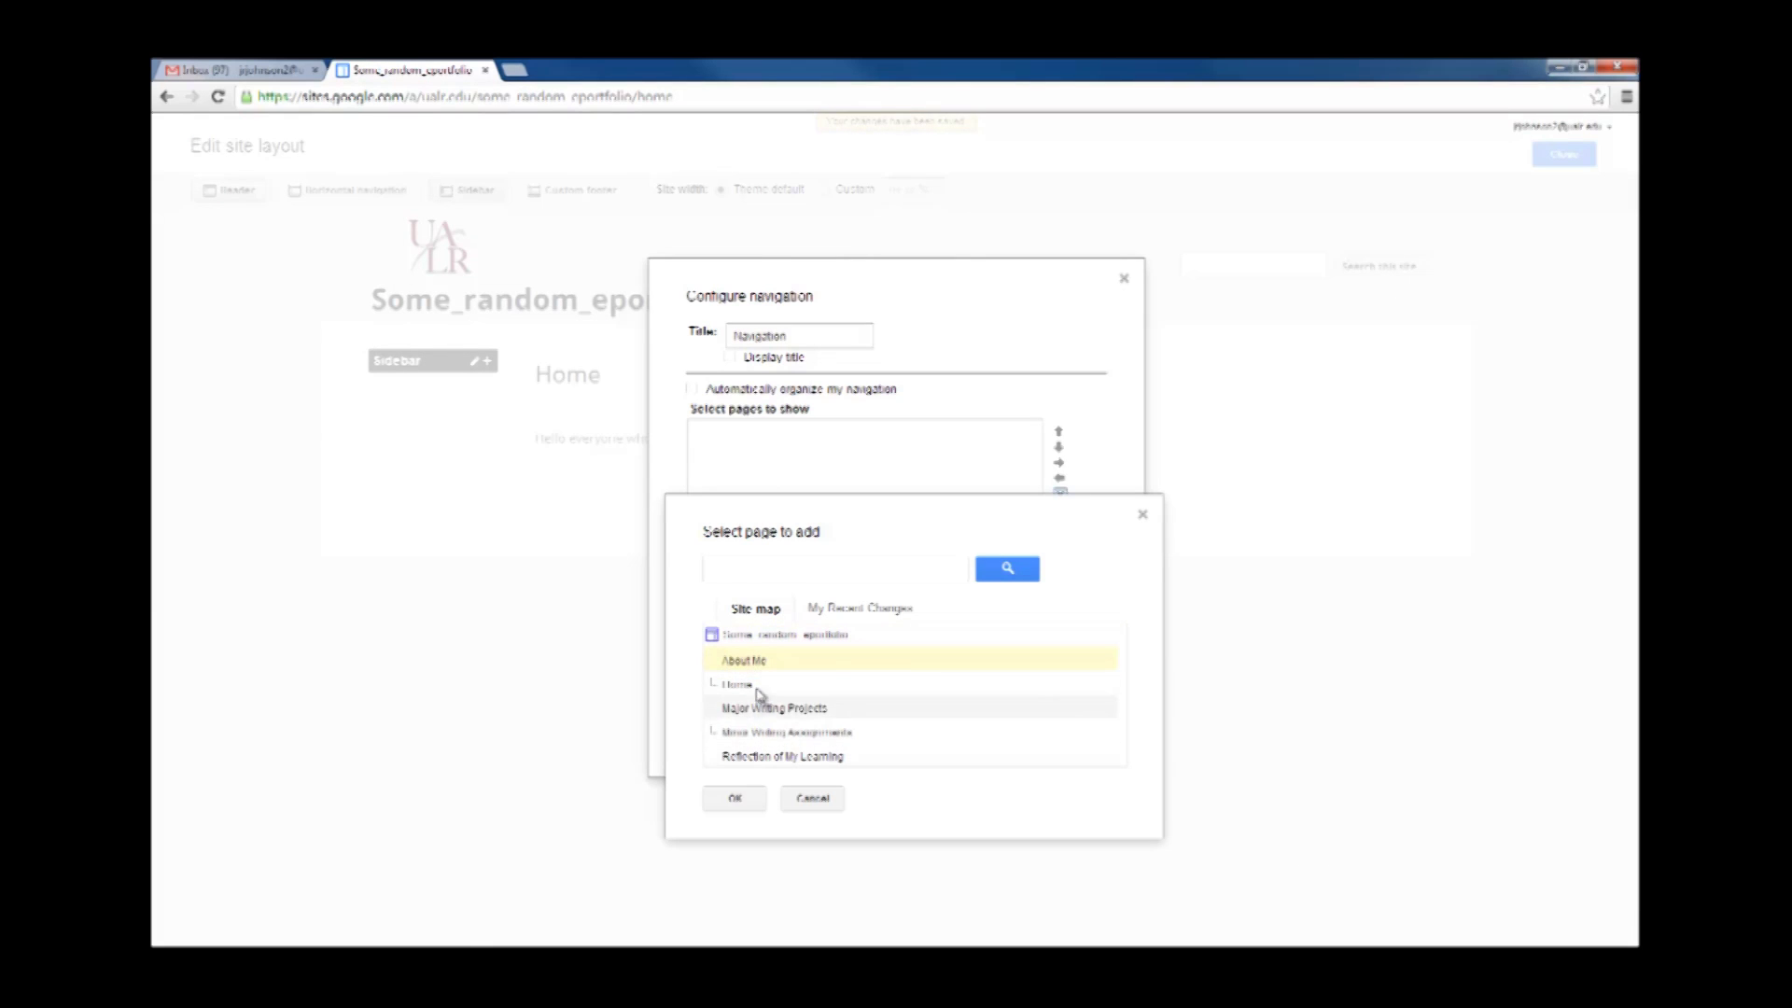
left_click(737, 800)
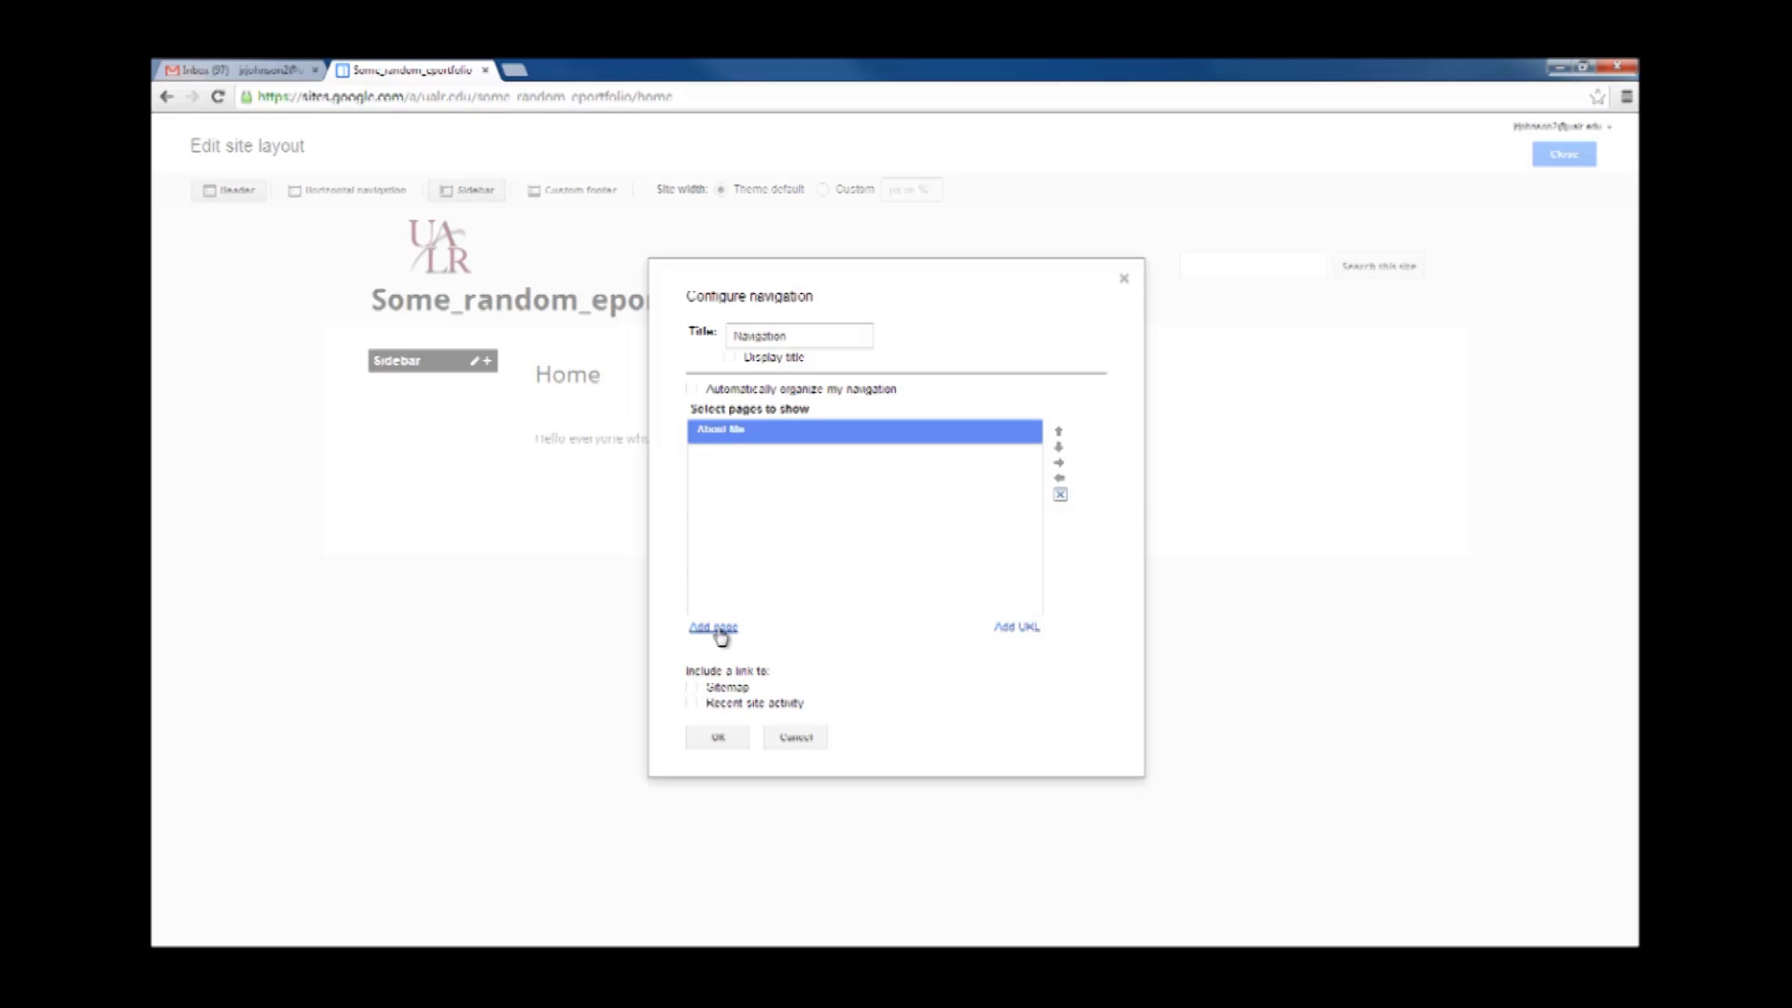
left_click(720, 631)
double_click(740, 684)
Add Major Writing Projects, Minor Writing Assignments and Reflection of My Learning to the navigation.
left_click(721, 631)
double_click(747, 704)
left_click(720, 630)
double_click(738, 727)
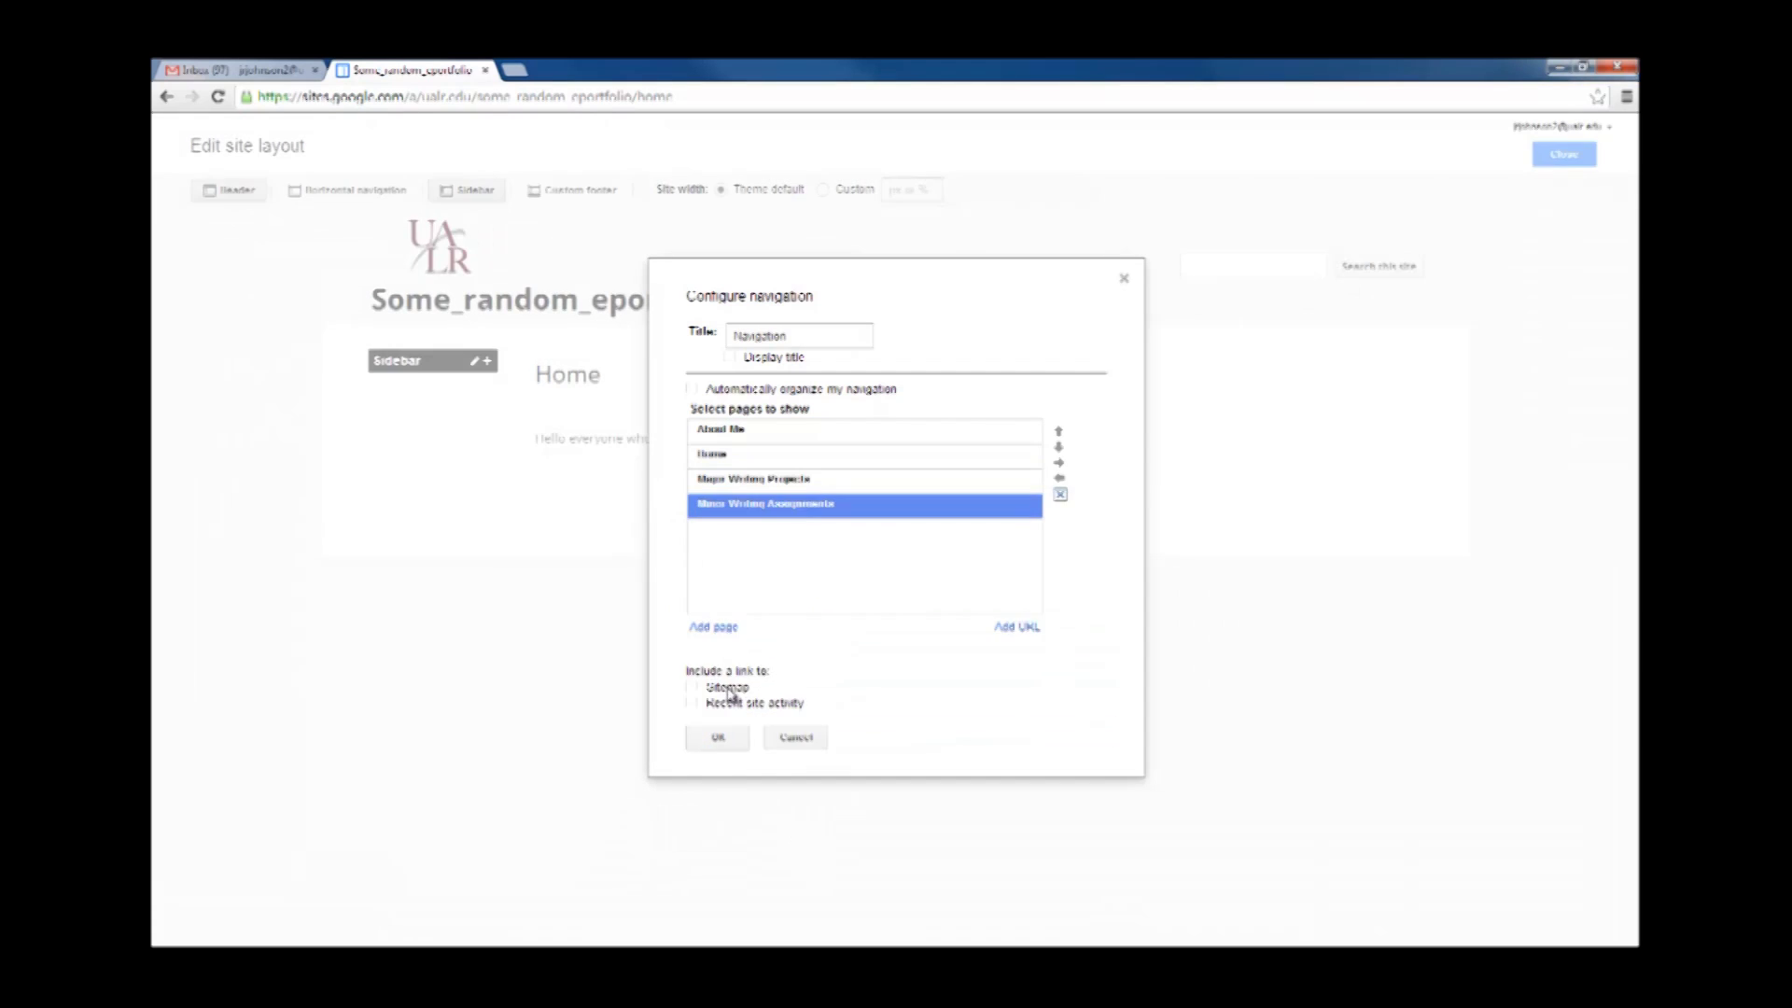
left_click(721, 631)
left_click(761, 748)
left_click(735, 800)
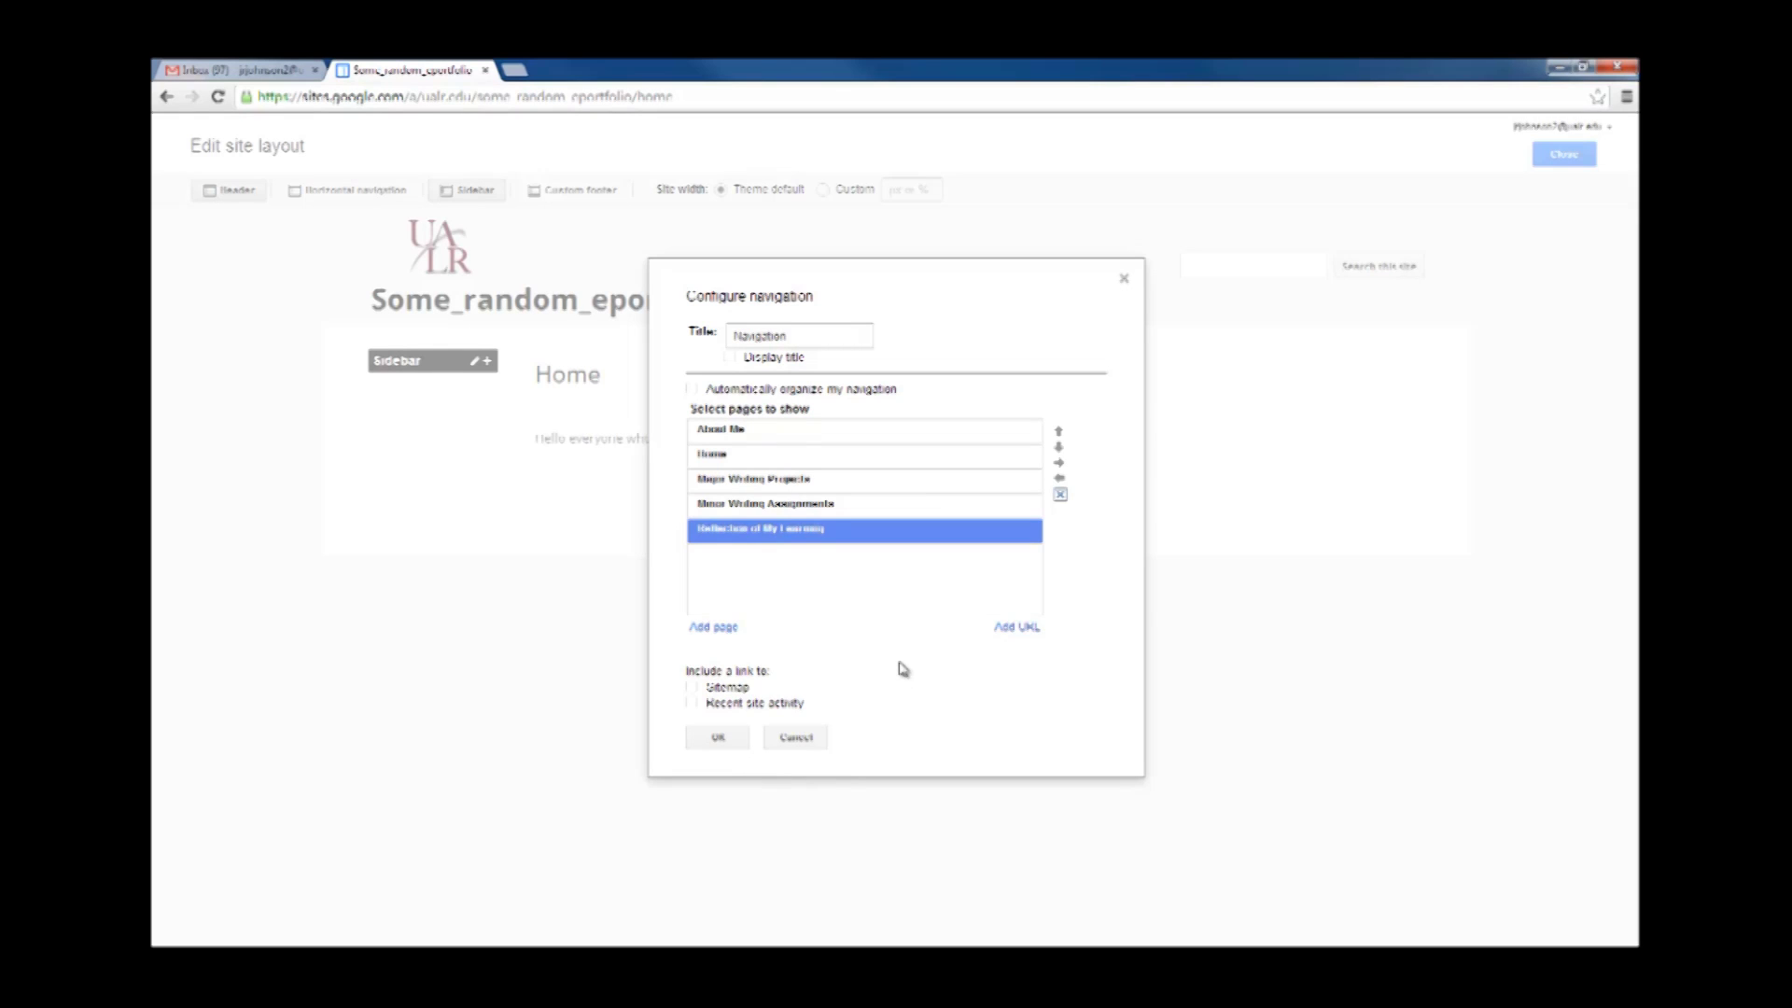
Move Home to the top and Reflection of My Learning to third place, then confirm.
left_click(838, 464)
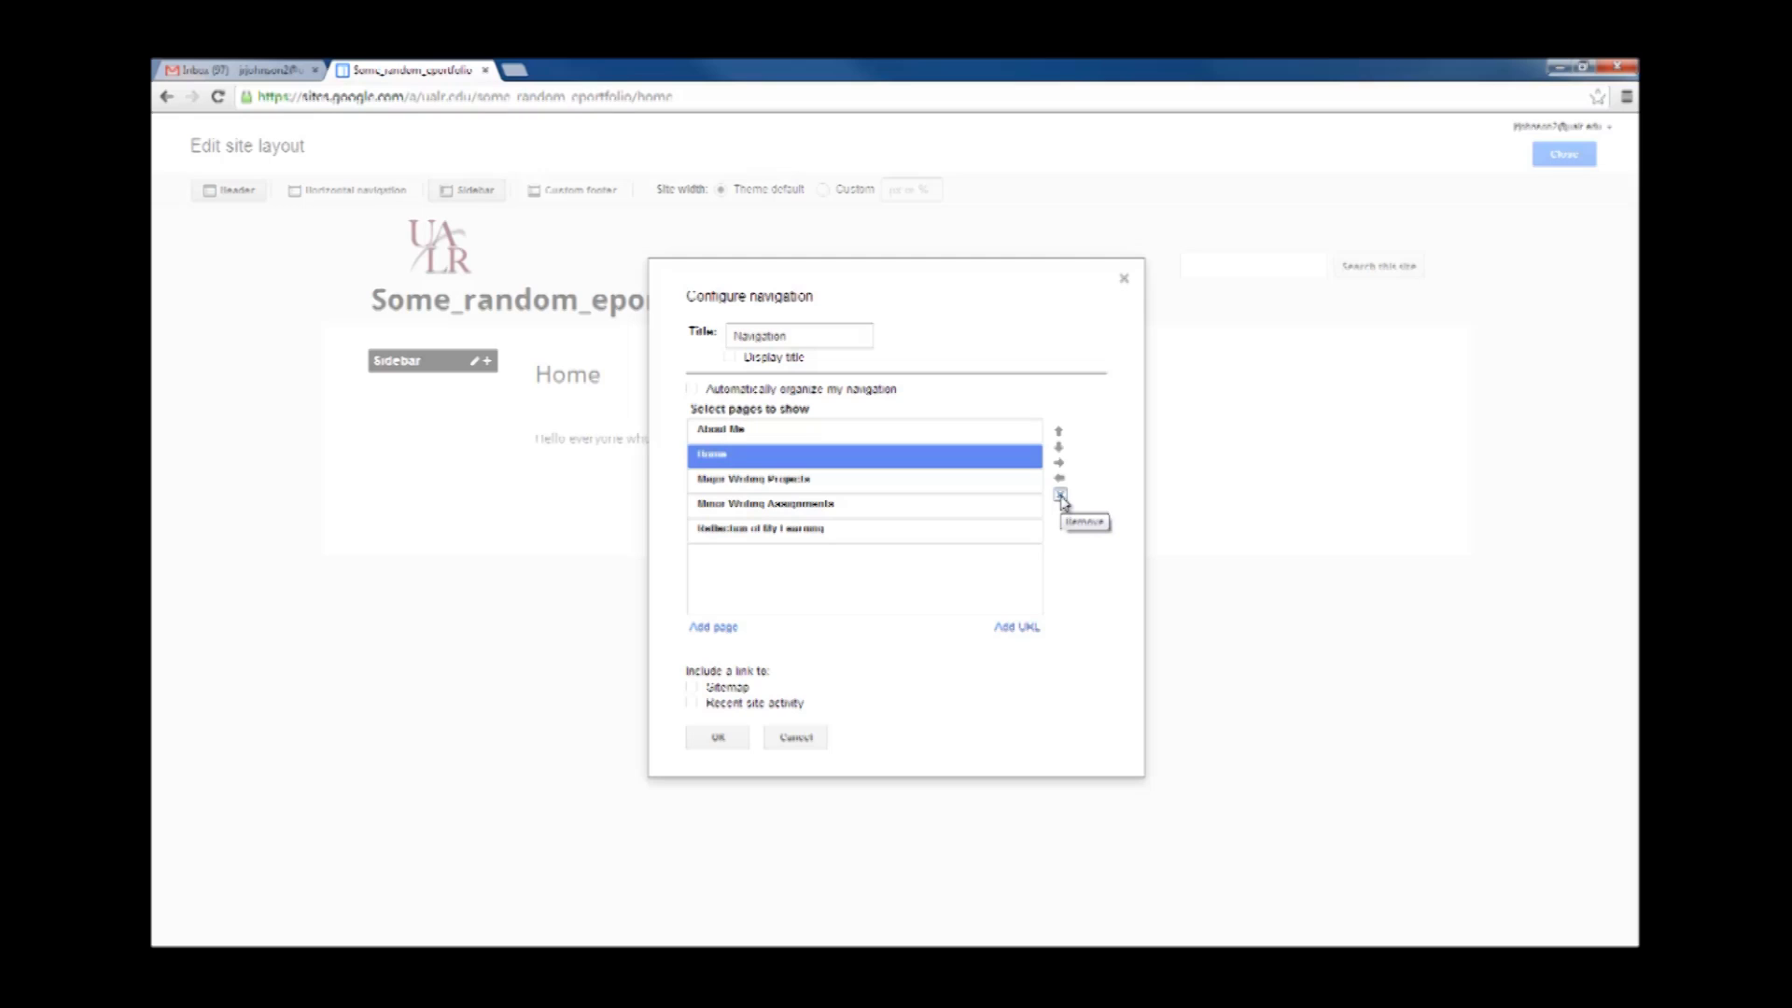
left_click(1058, 433)
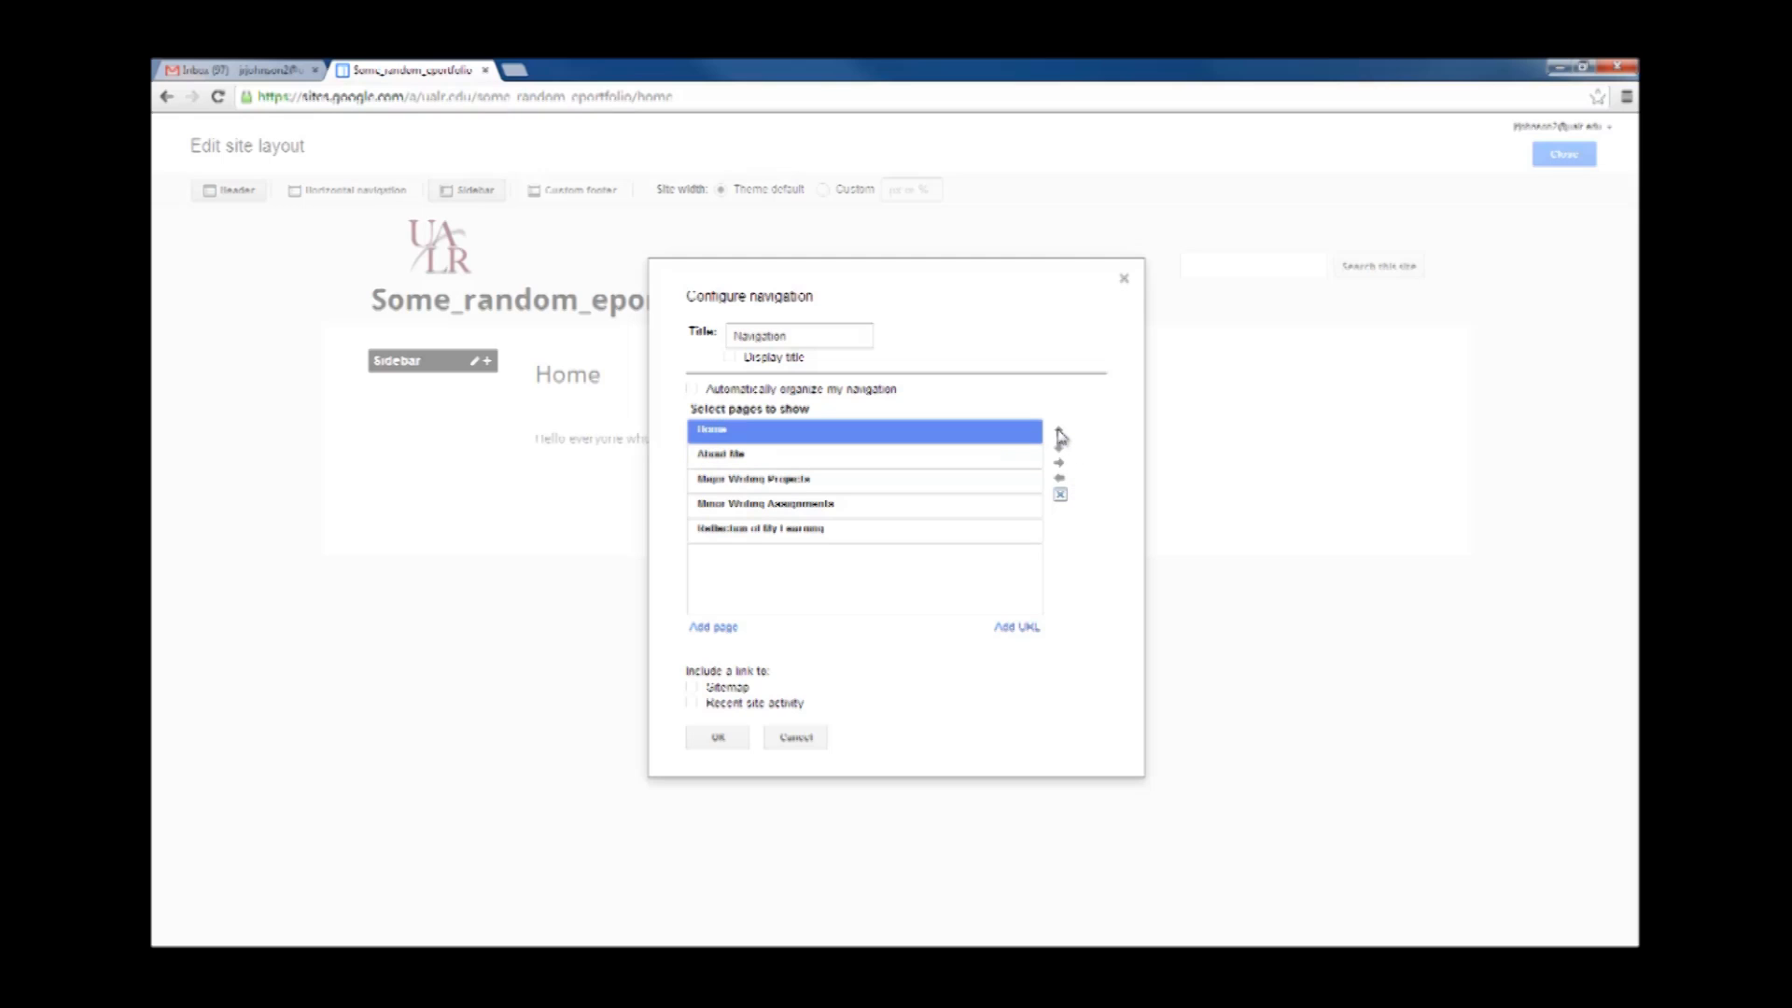
left_click(912, 534)
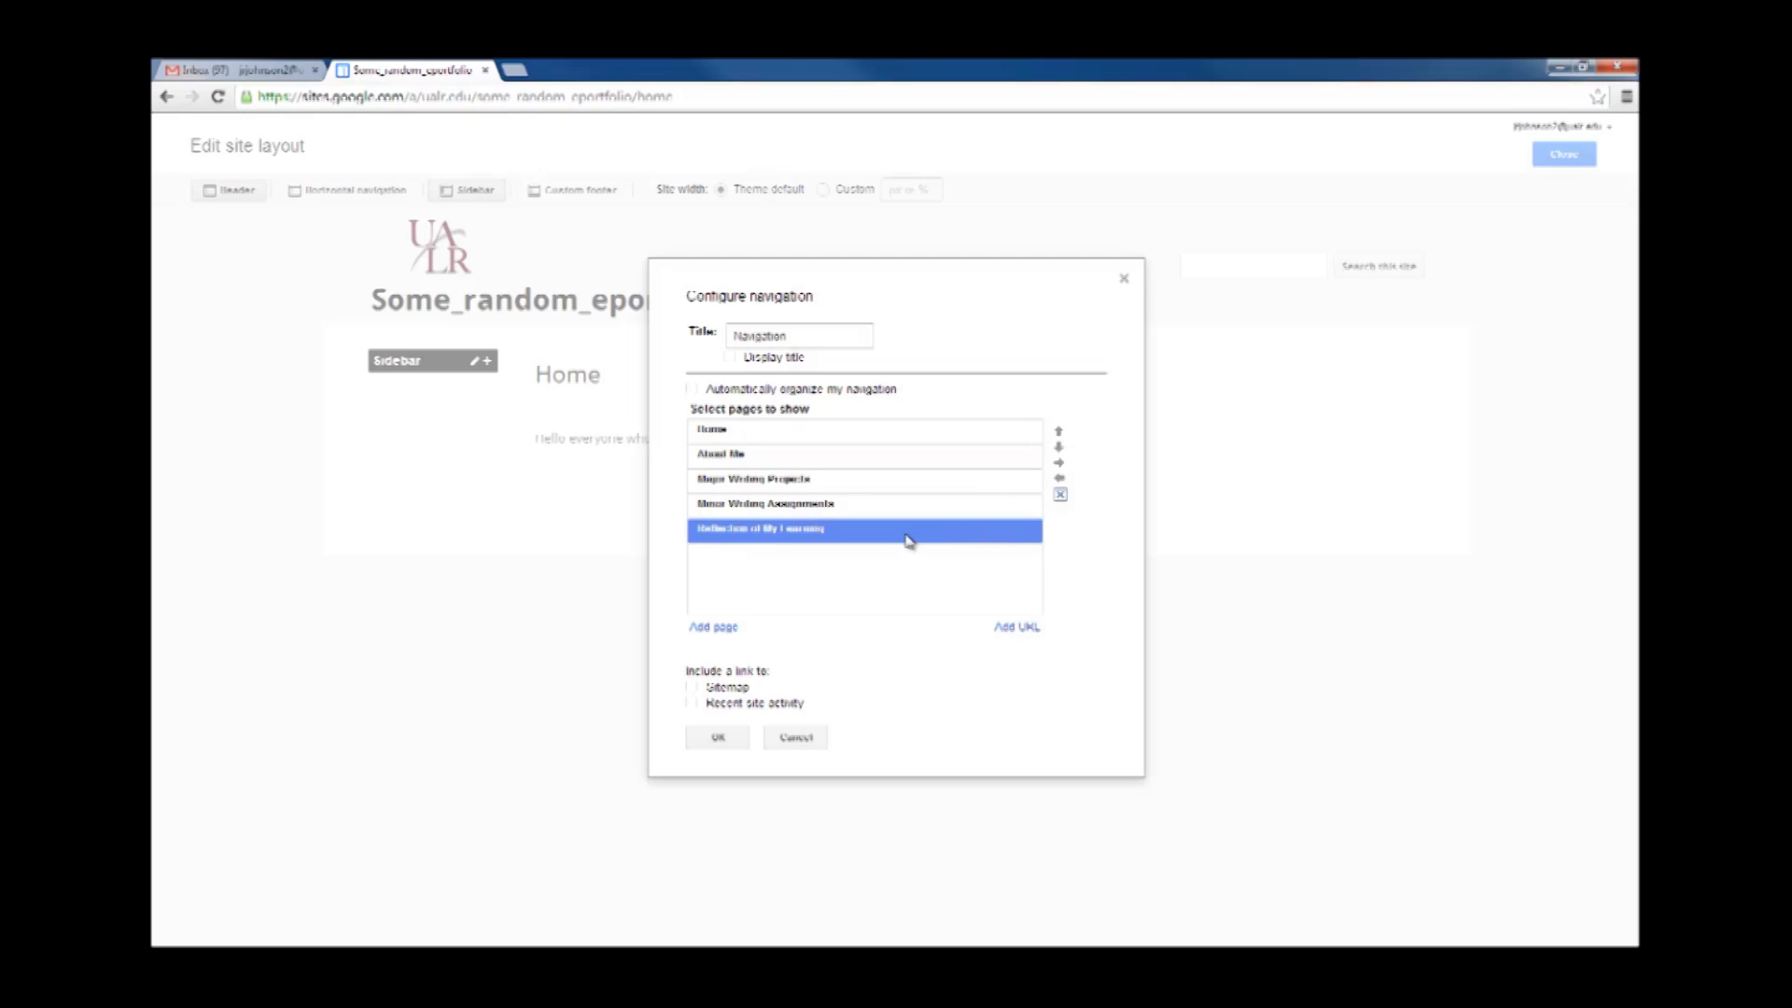
left_click(1059, 433)
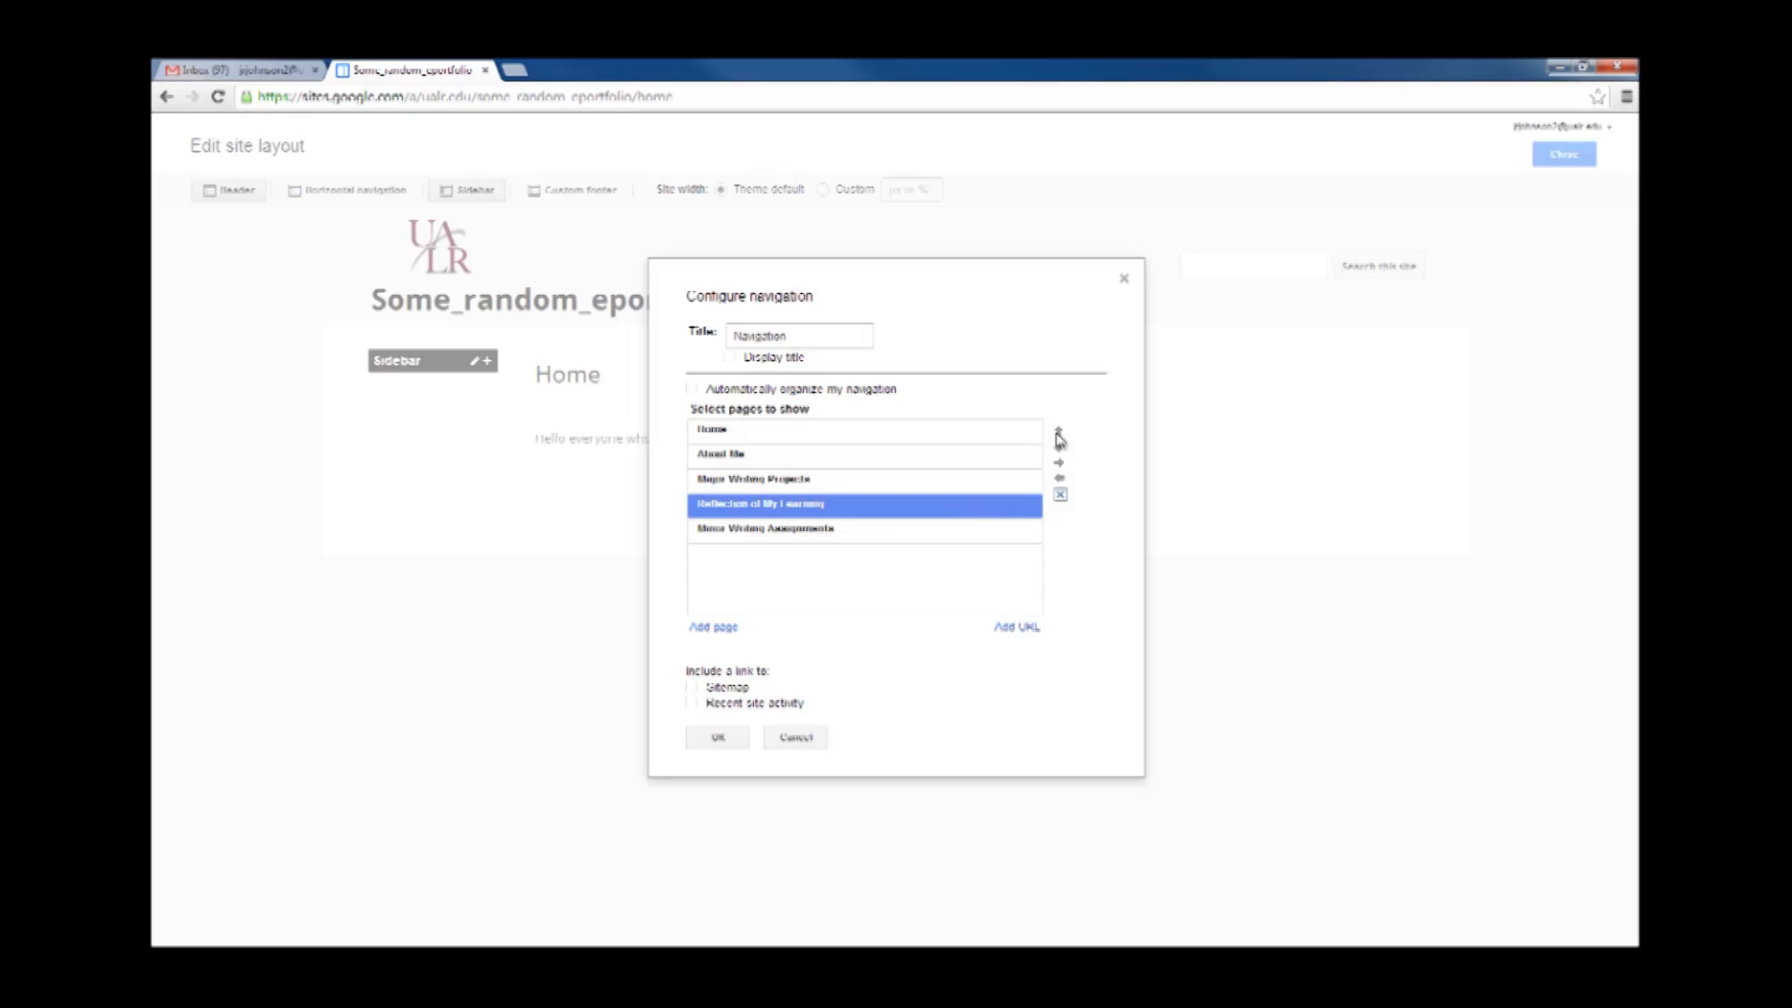
left_click(1058, 433)
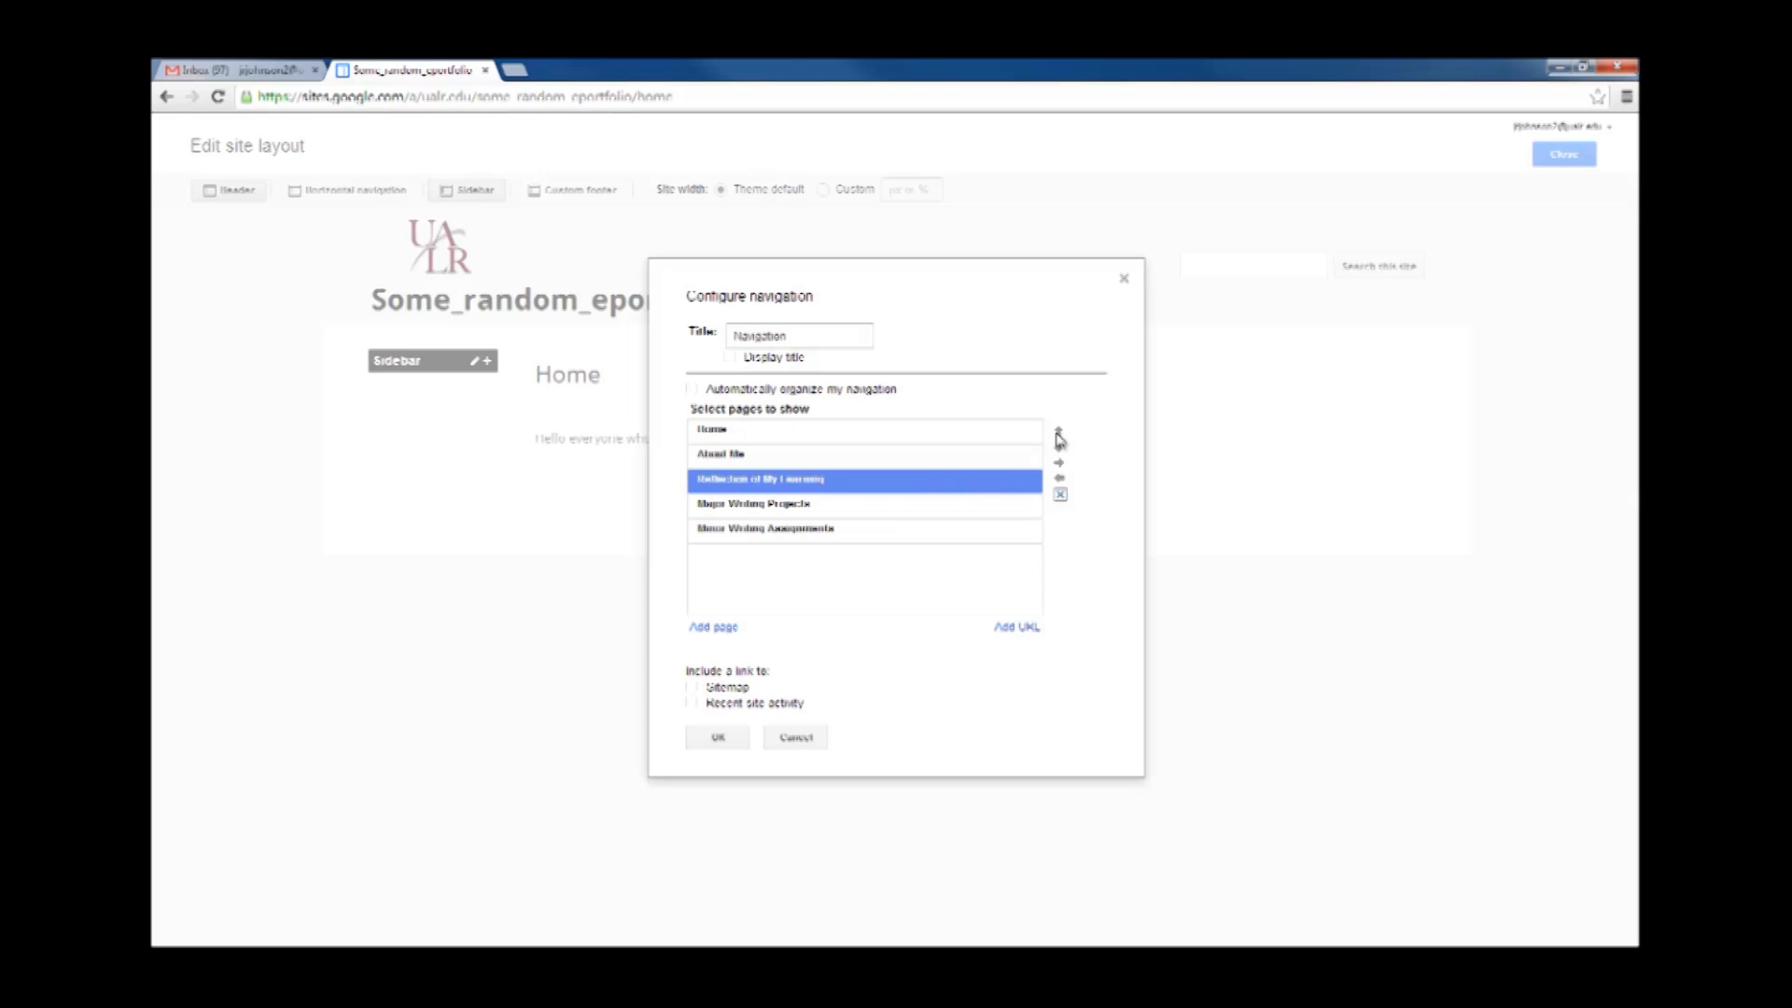
left_click(718, 737)
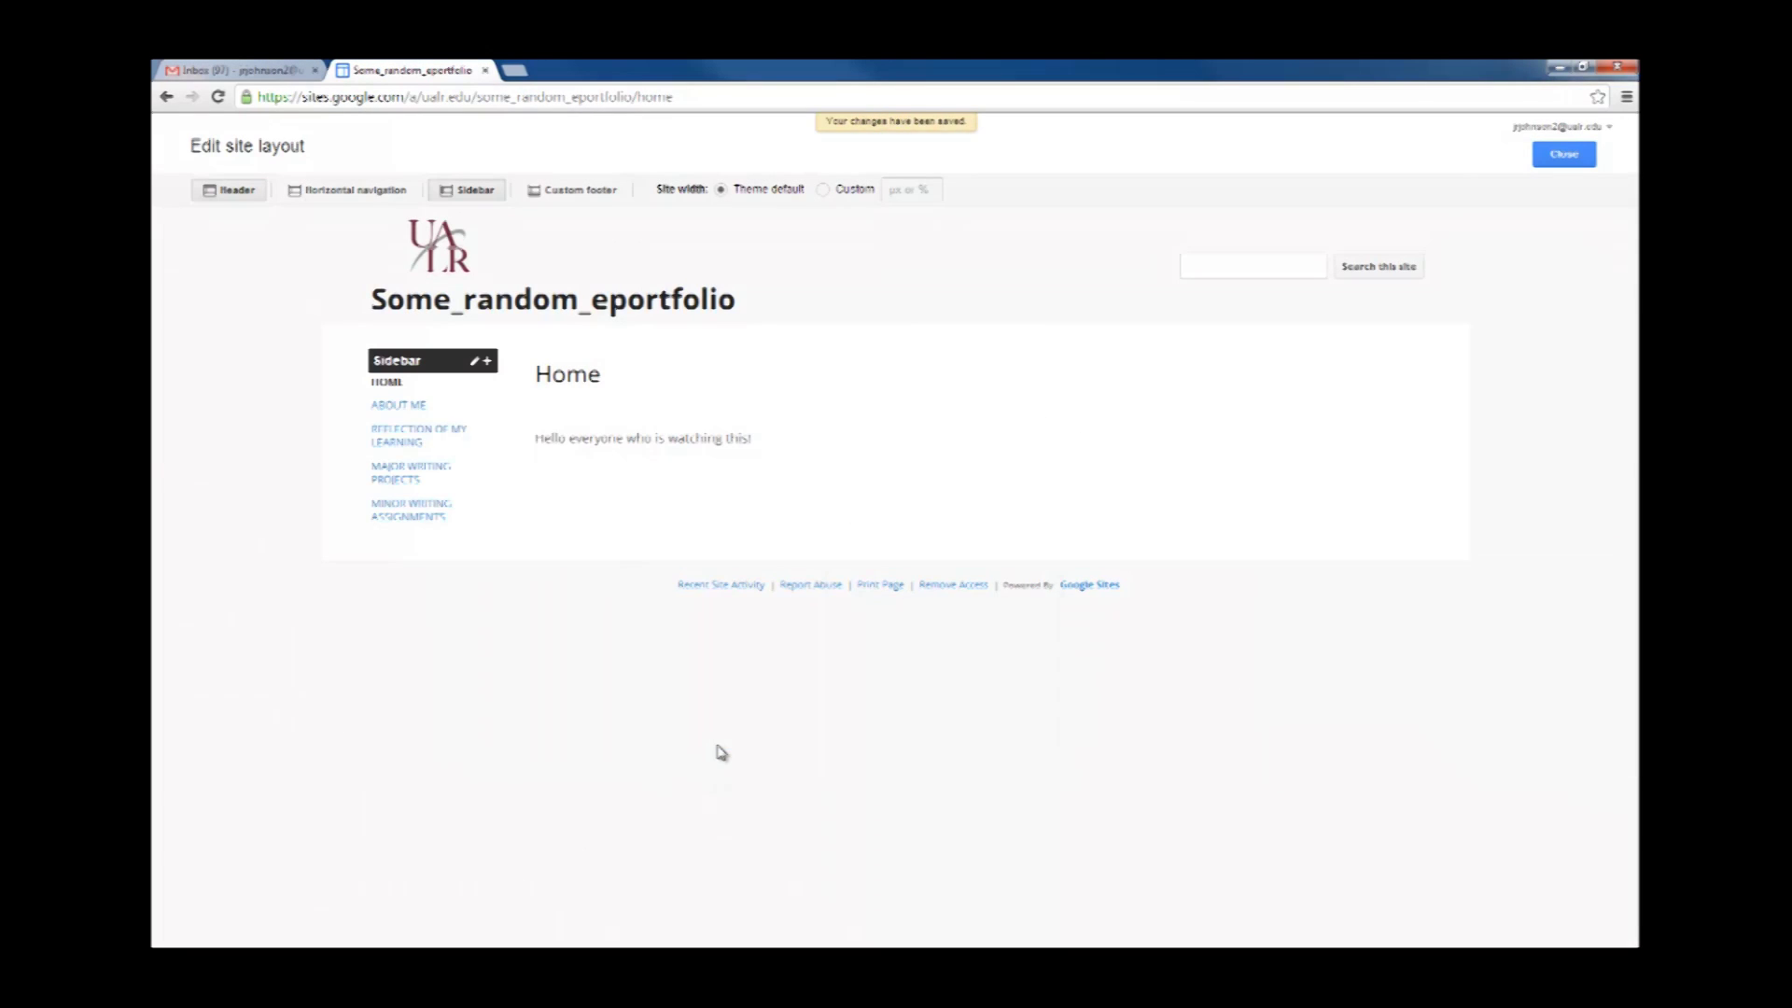
Close the layout editor and open Manage site, going through Pages and General to Sharing and Permissions.
left_click(1549, 157)
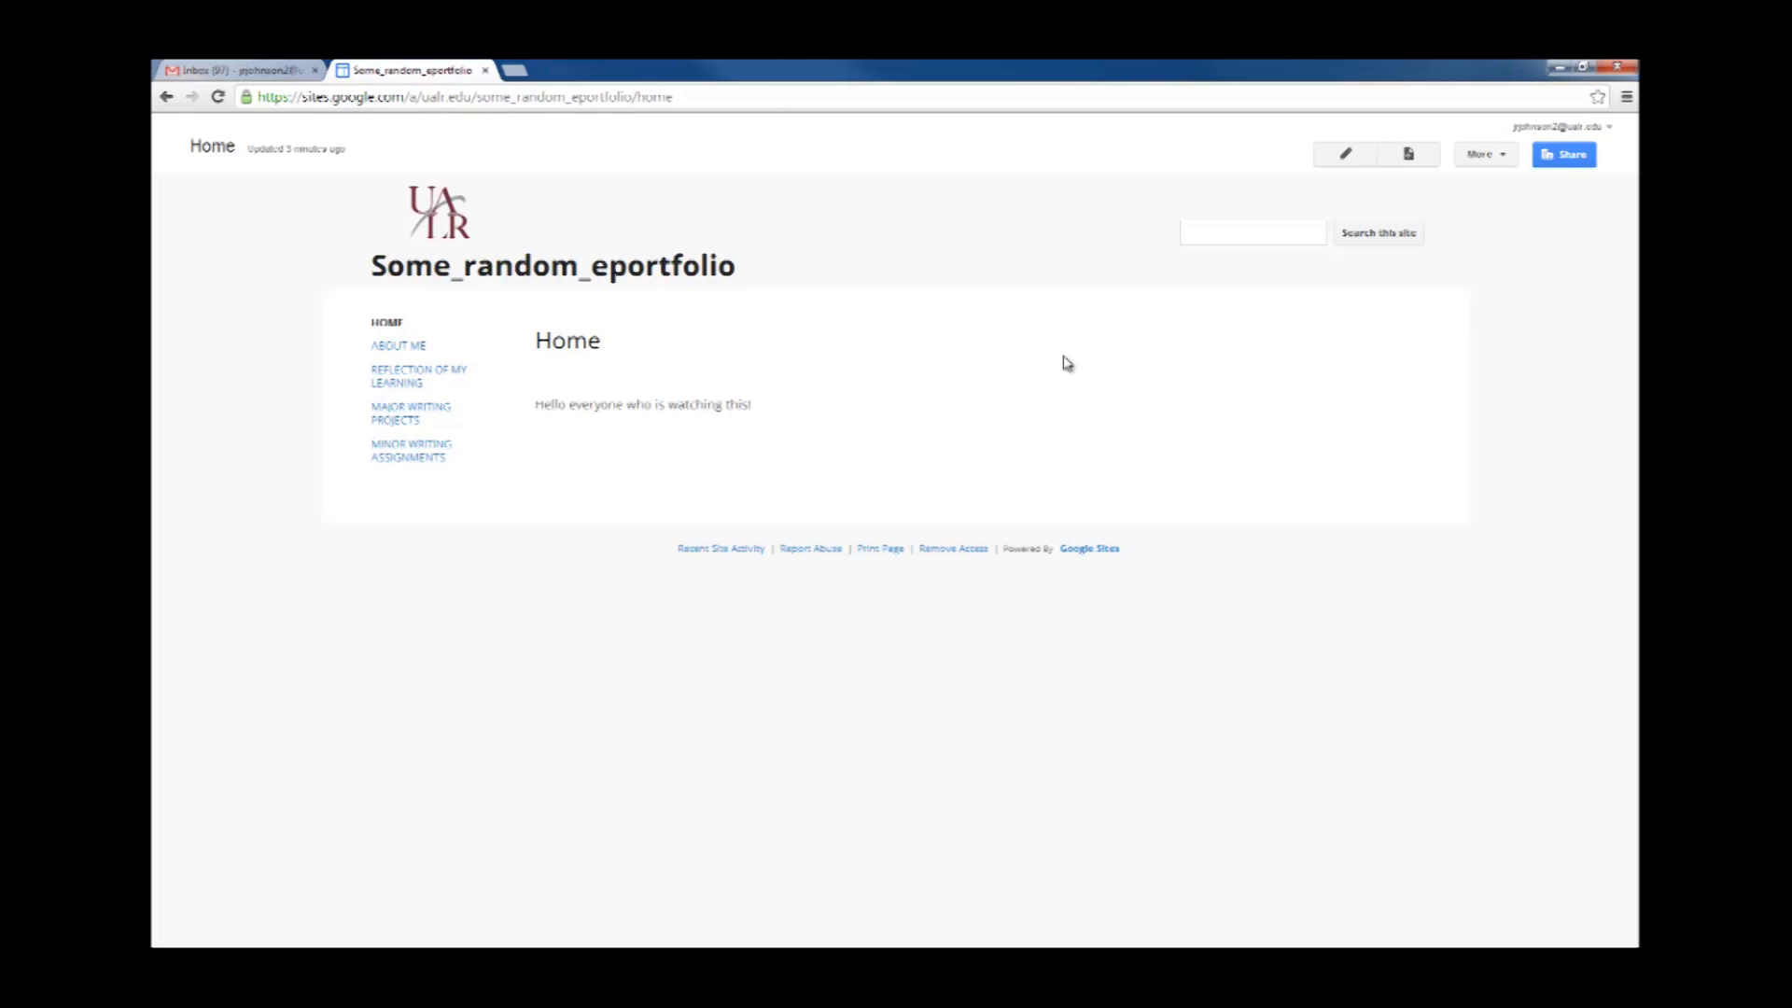
left_click(1491, 162)
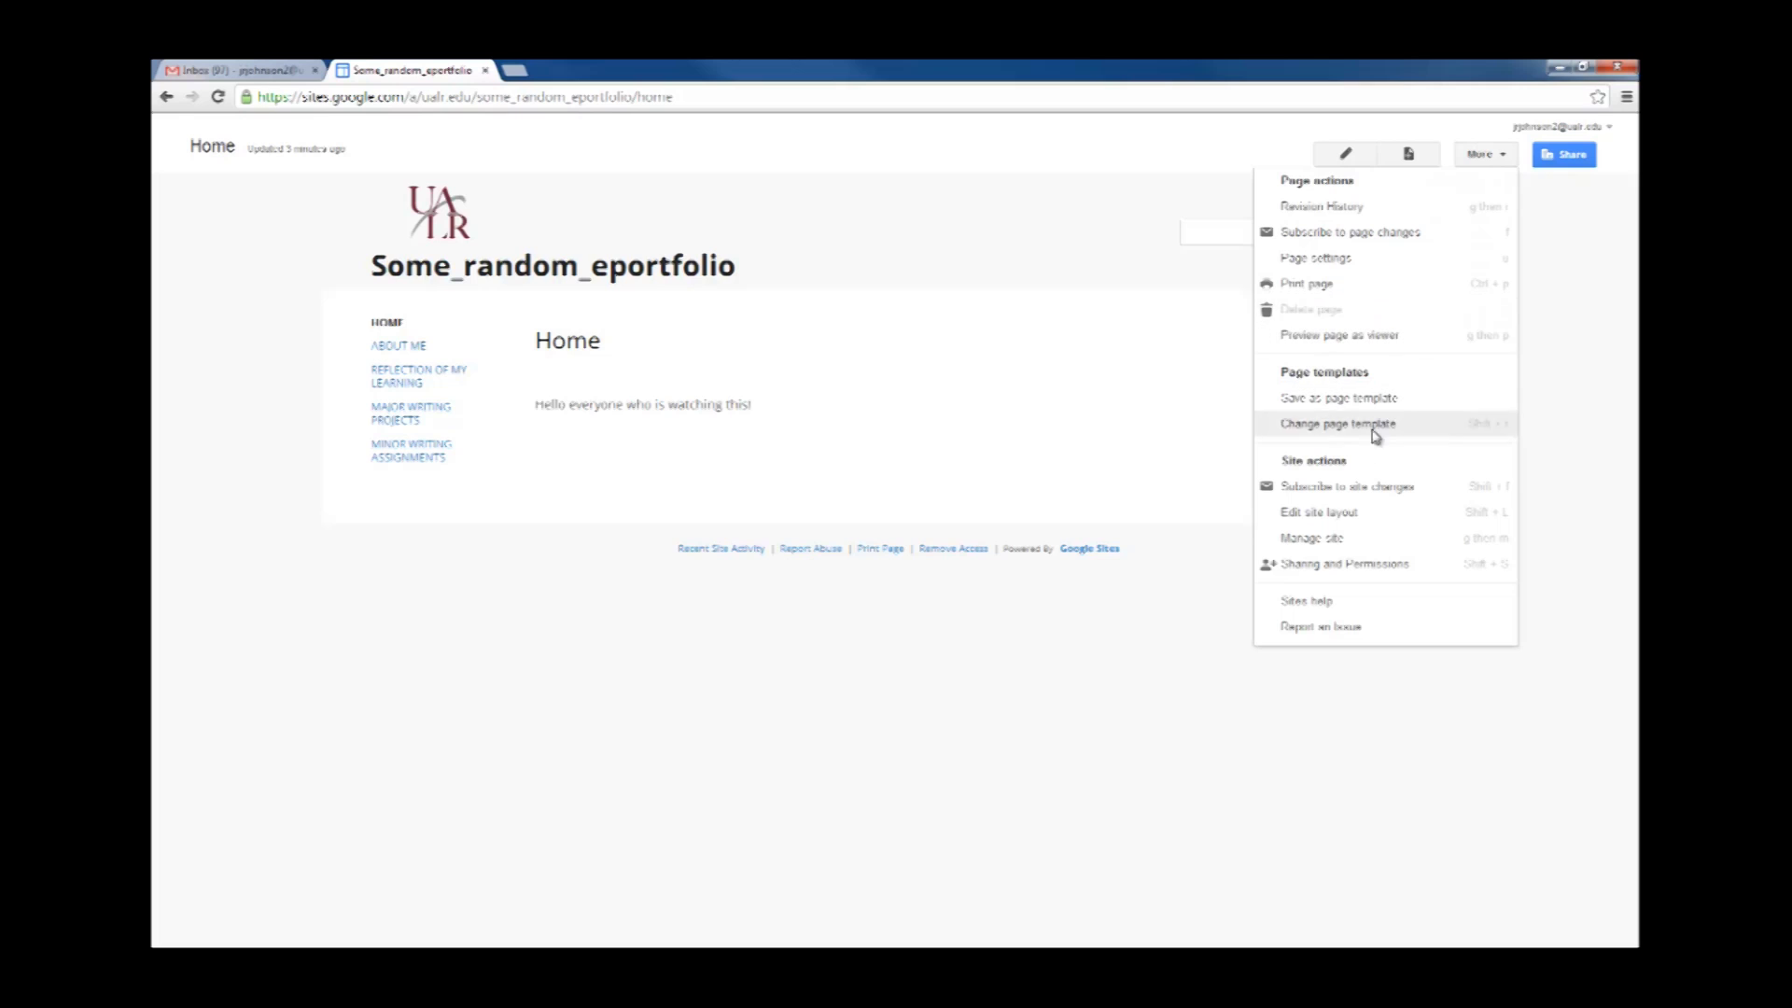
left_click(1337, 537)
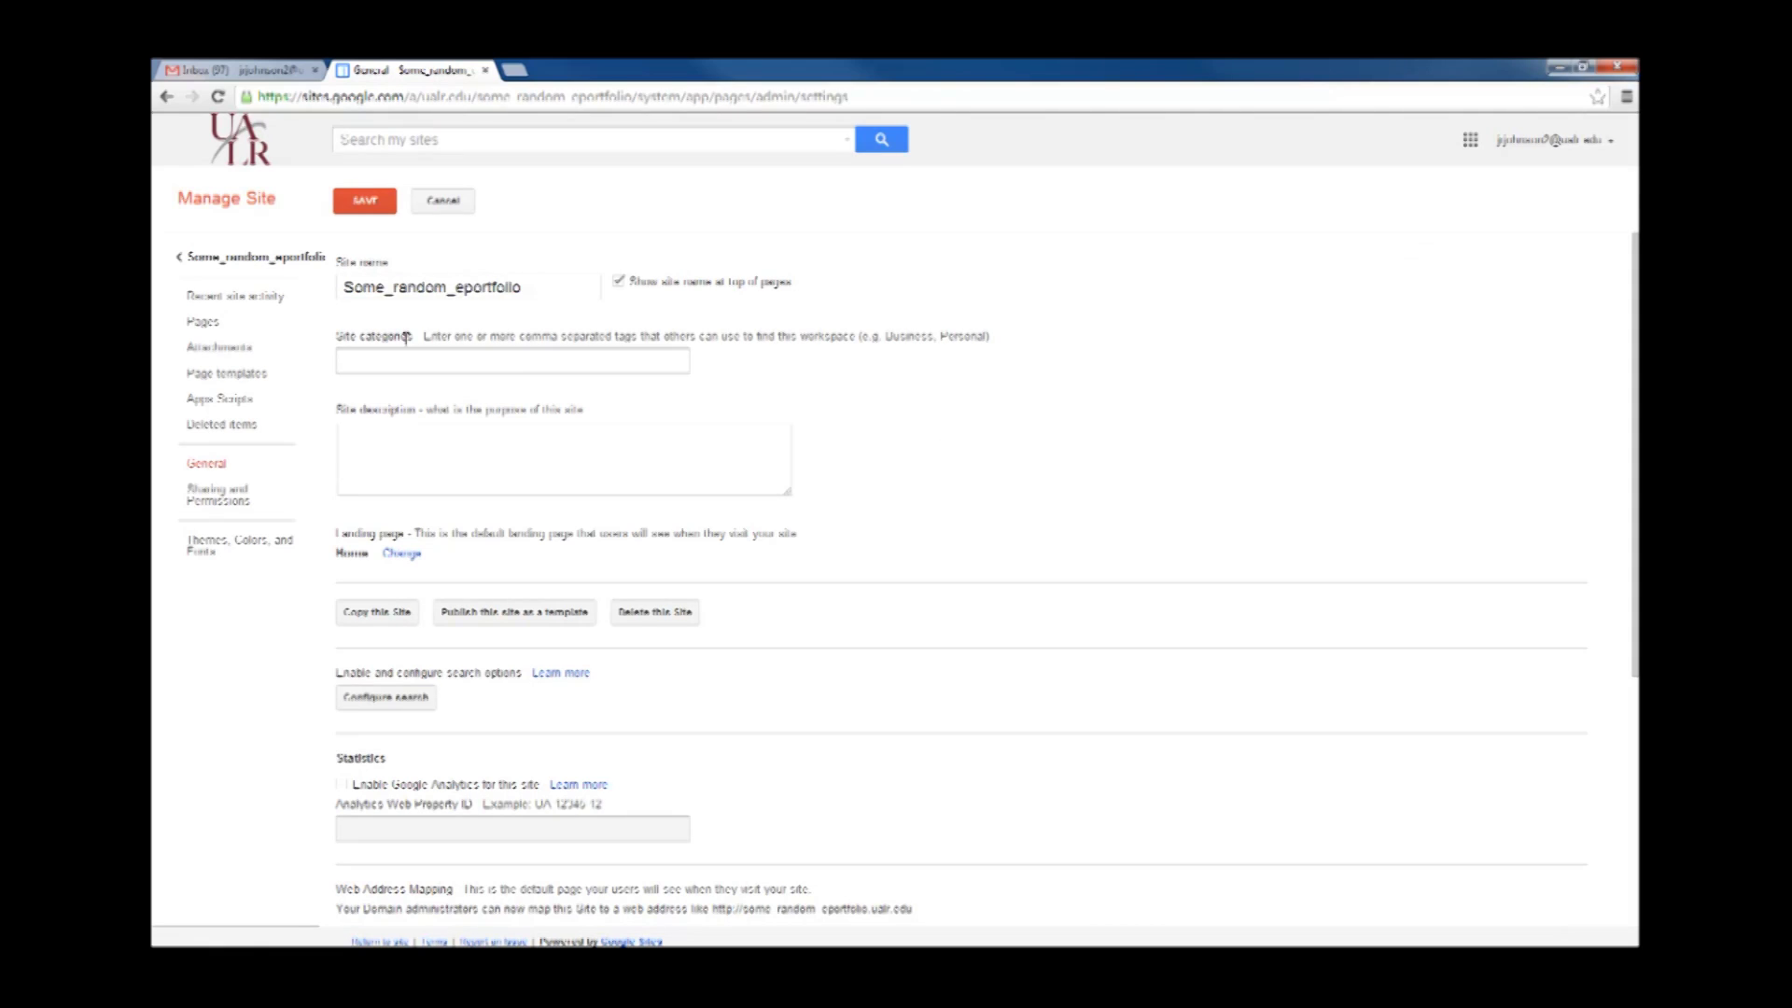
left_click(204, 325)
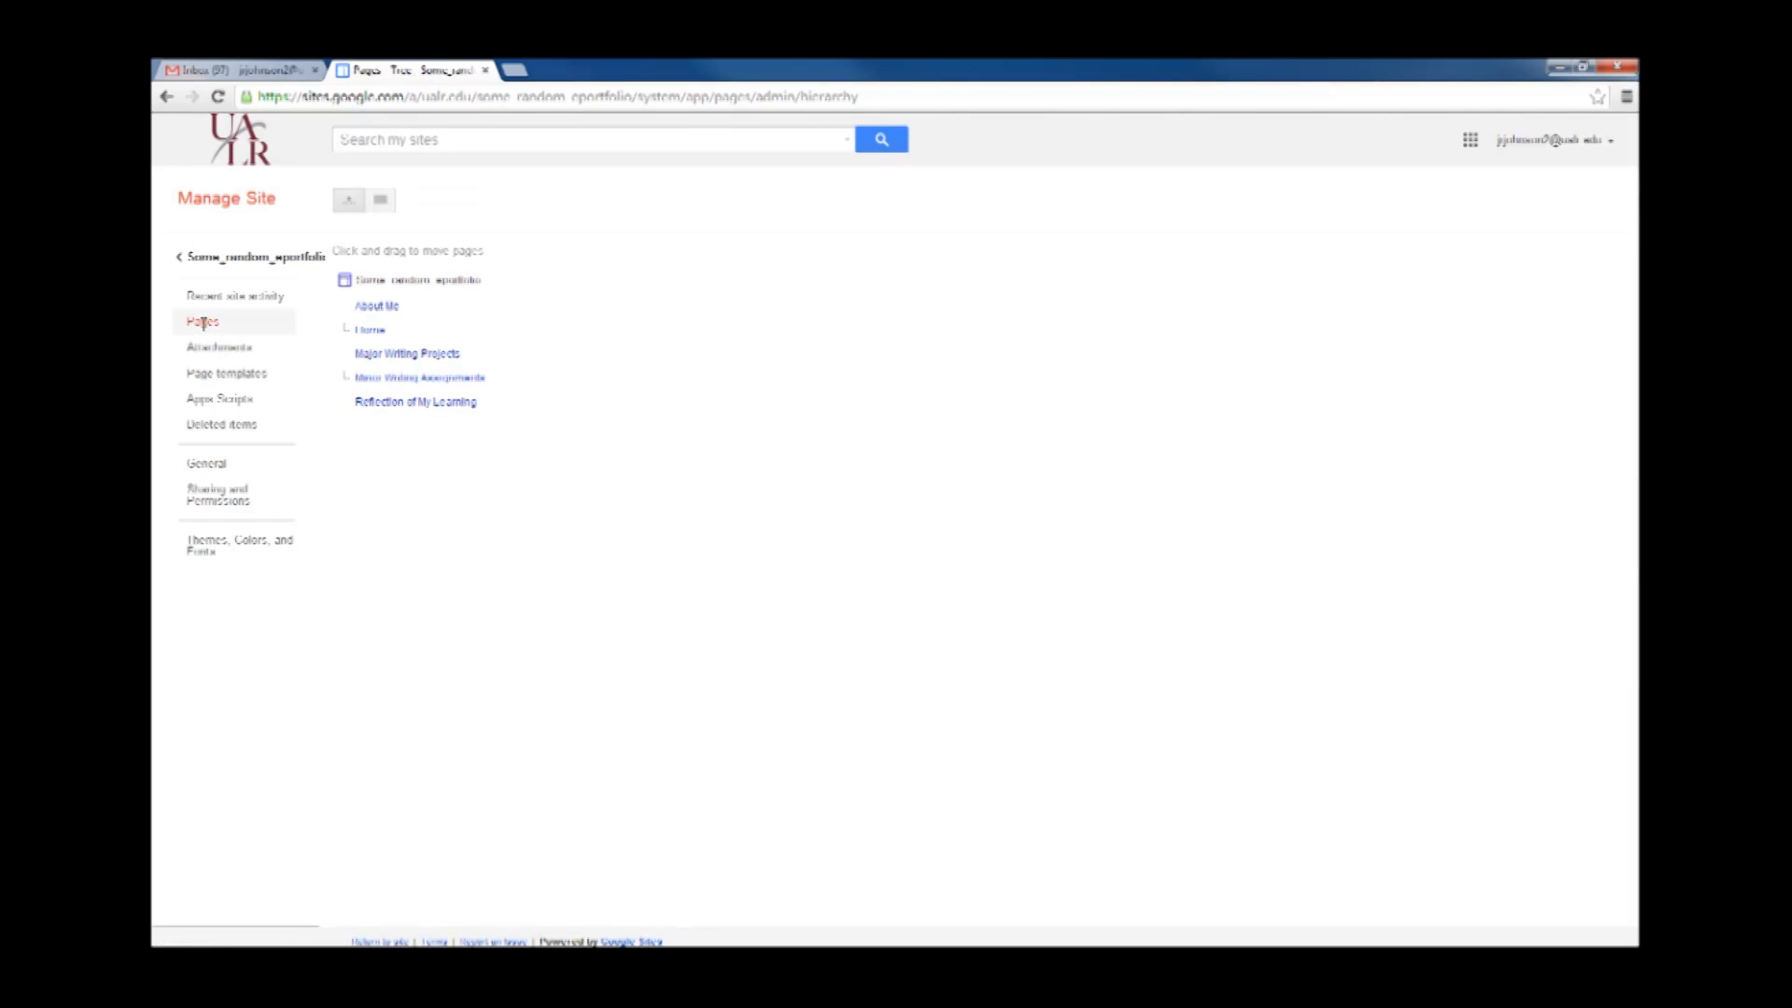
left_click(215, 465)
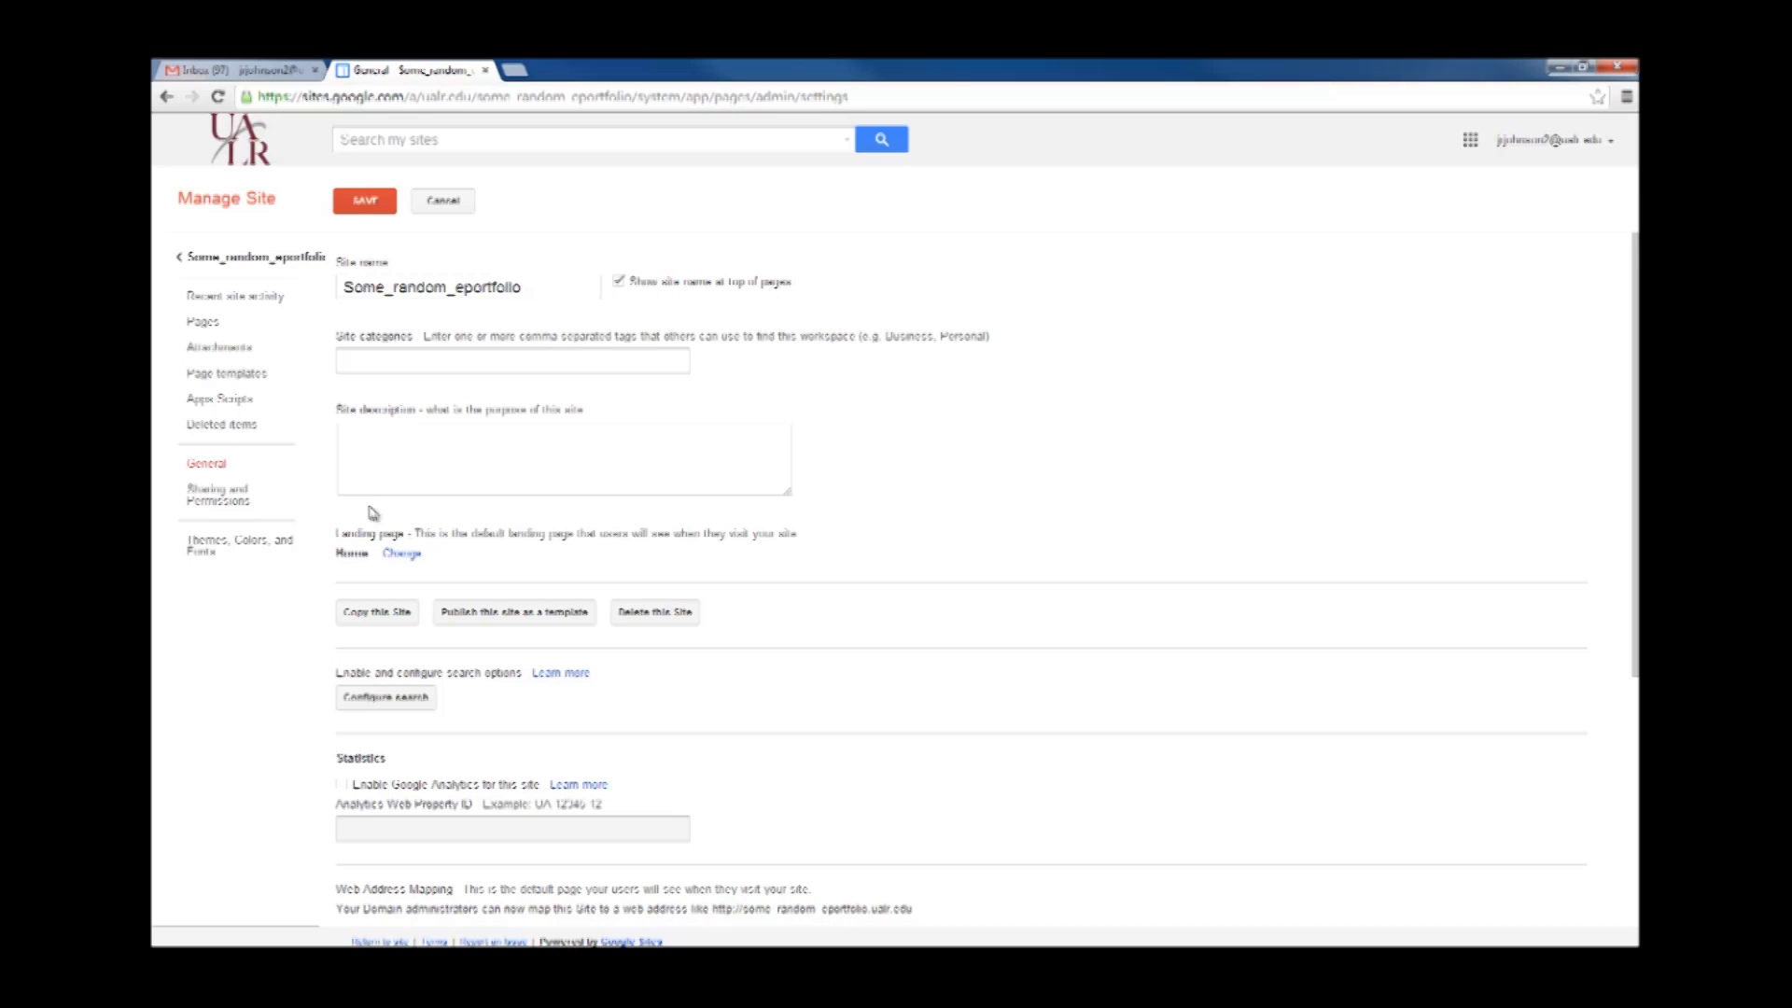
left_click(232, 497)
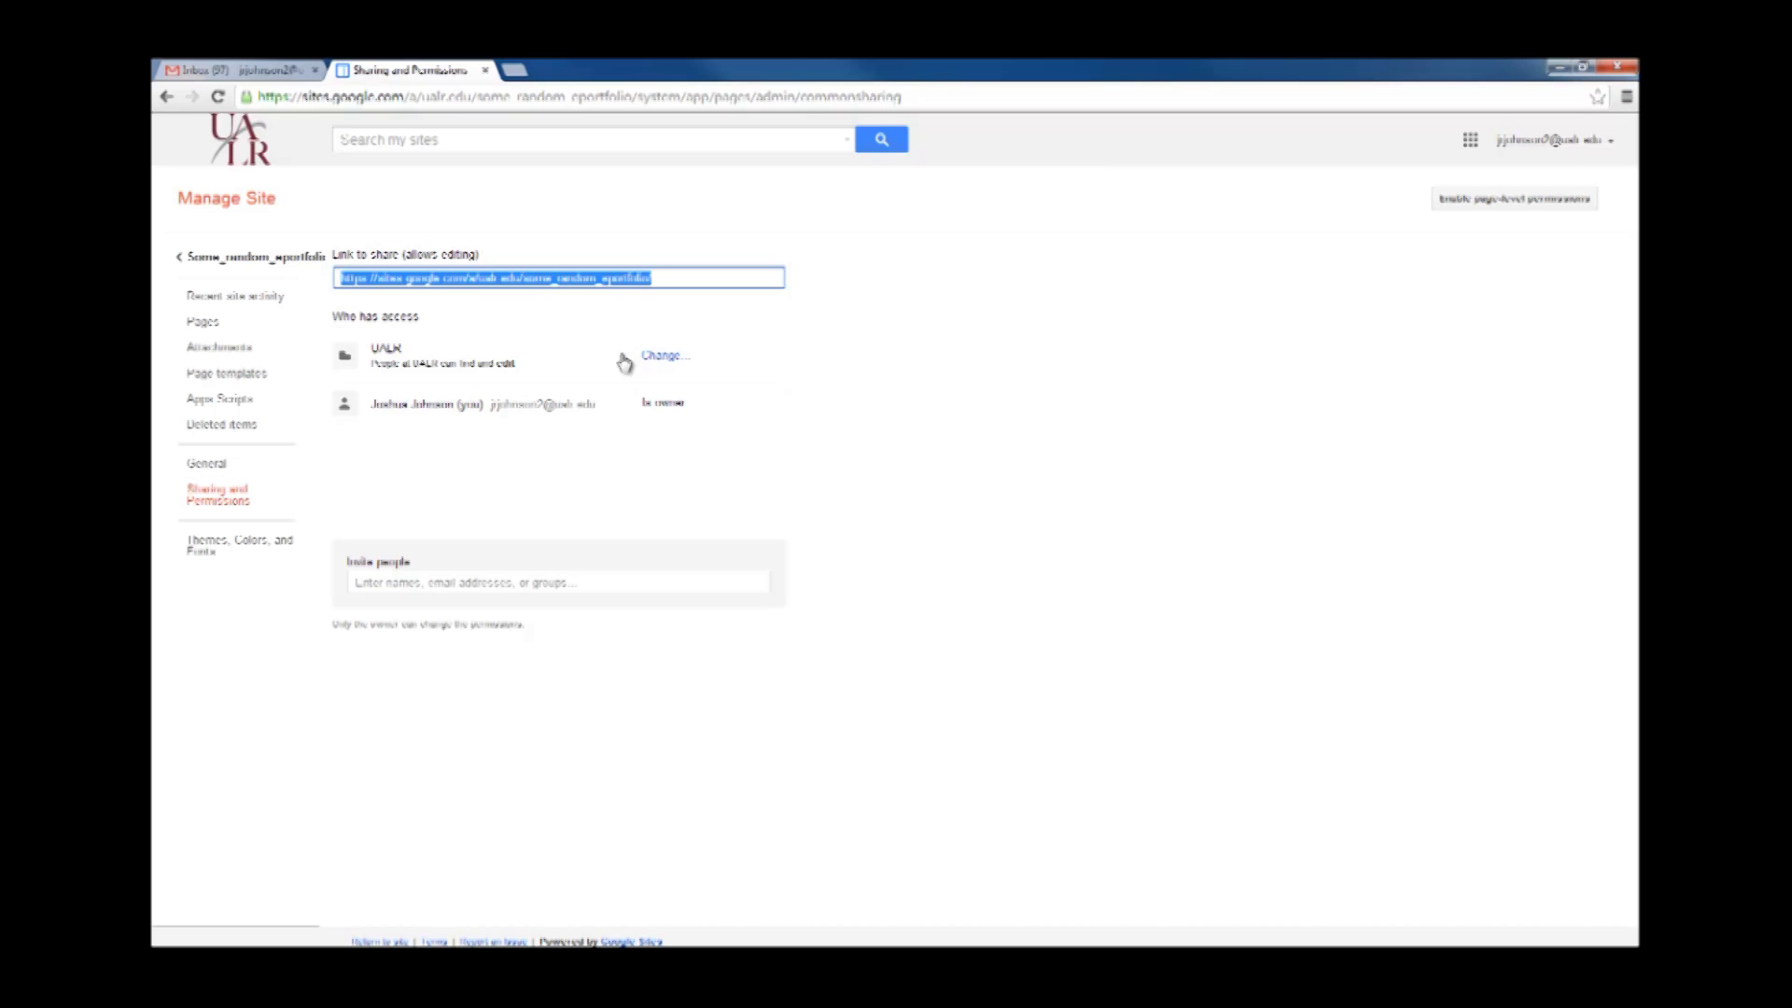
Restrict site visibility to people at UALR with the link, set to Can view, and save.
left_click(664, 362)
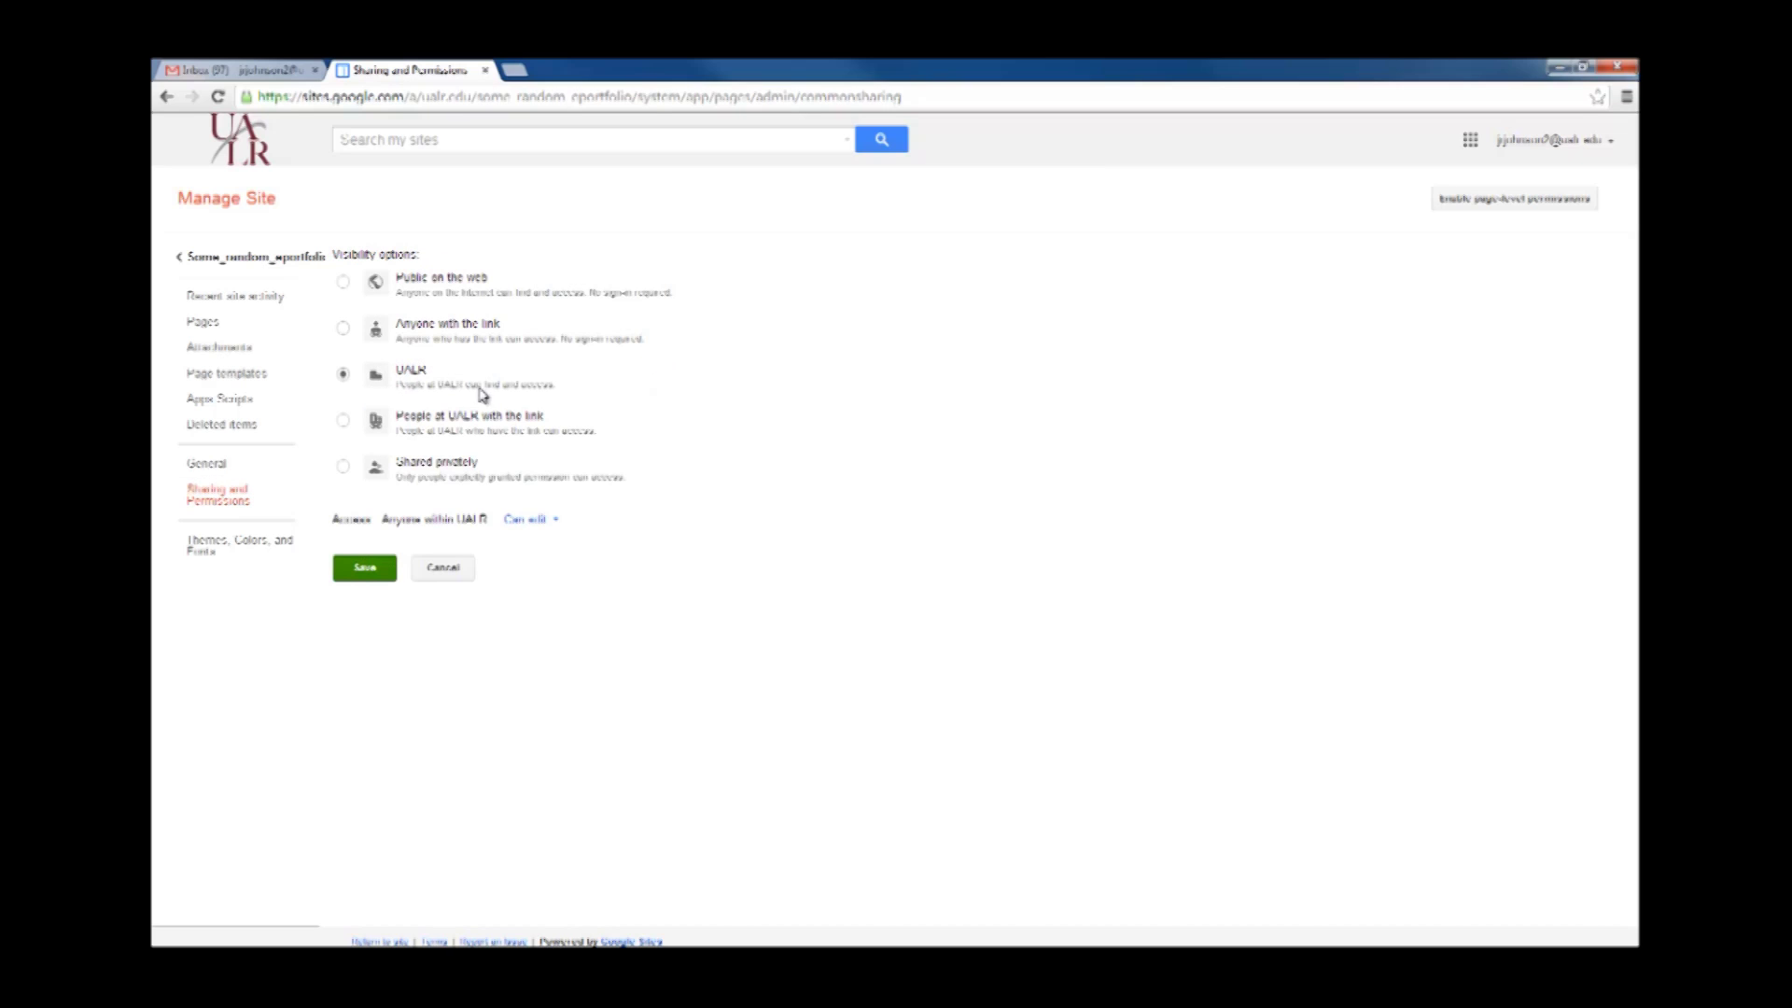
left_click(539, 523)
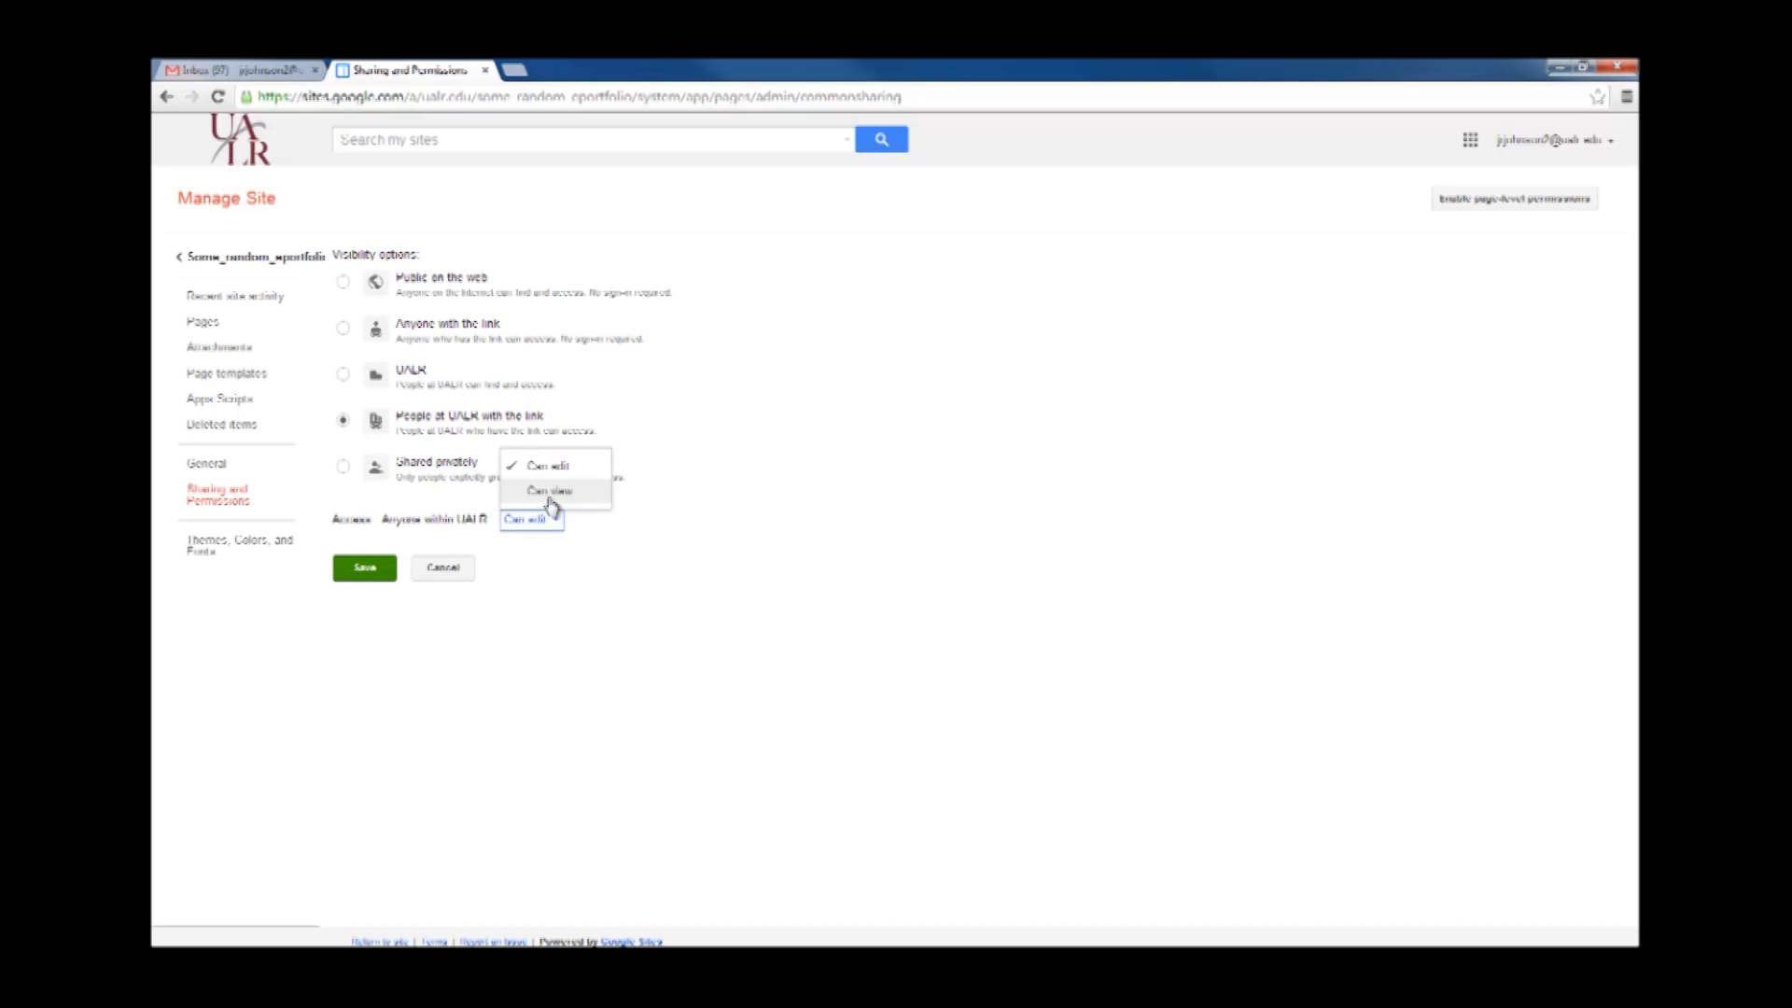
left_click(551, 491)
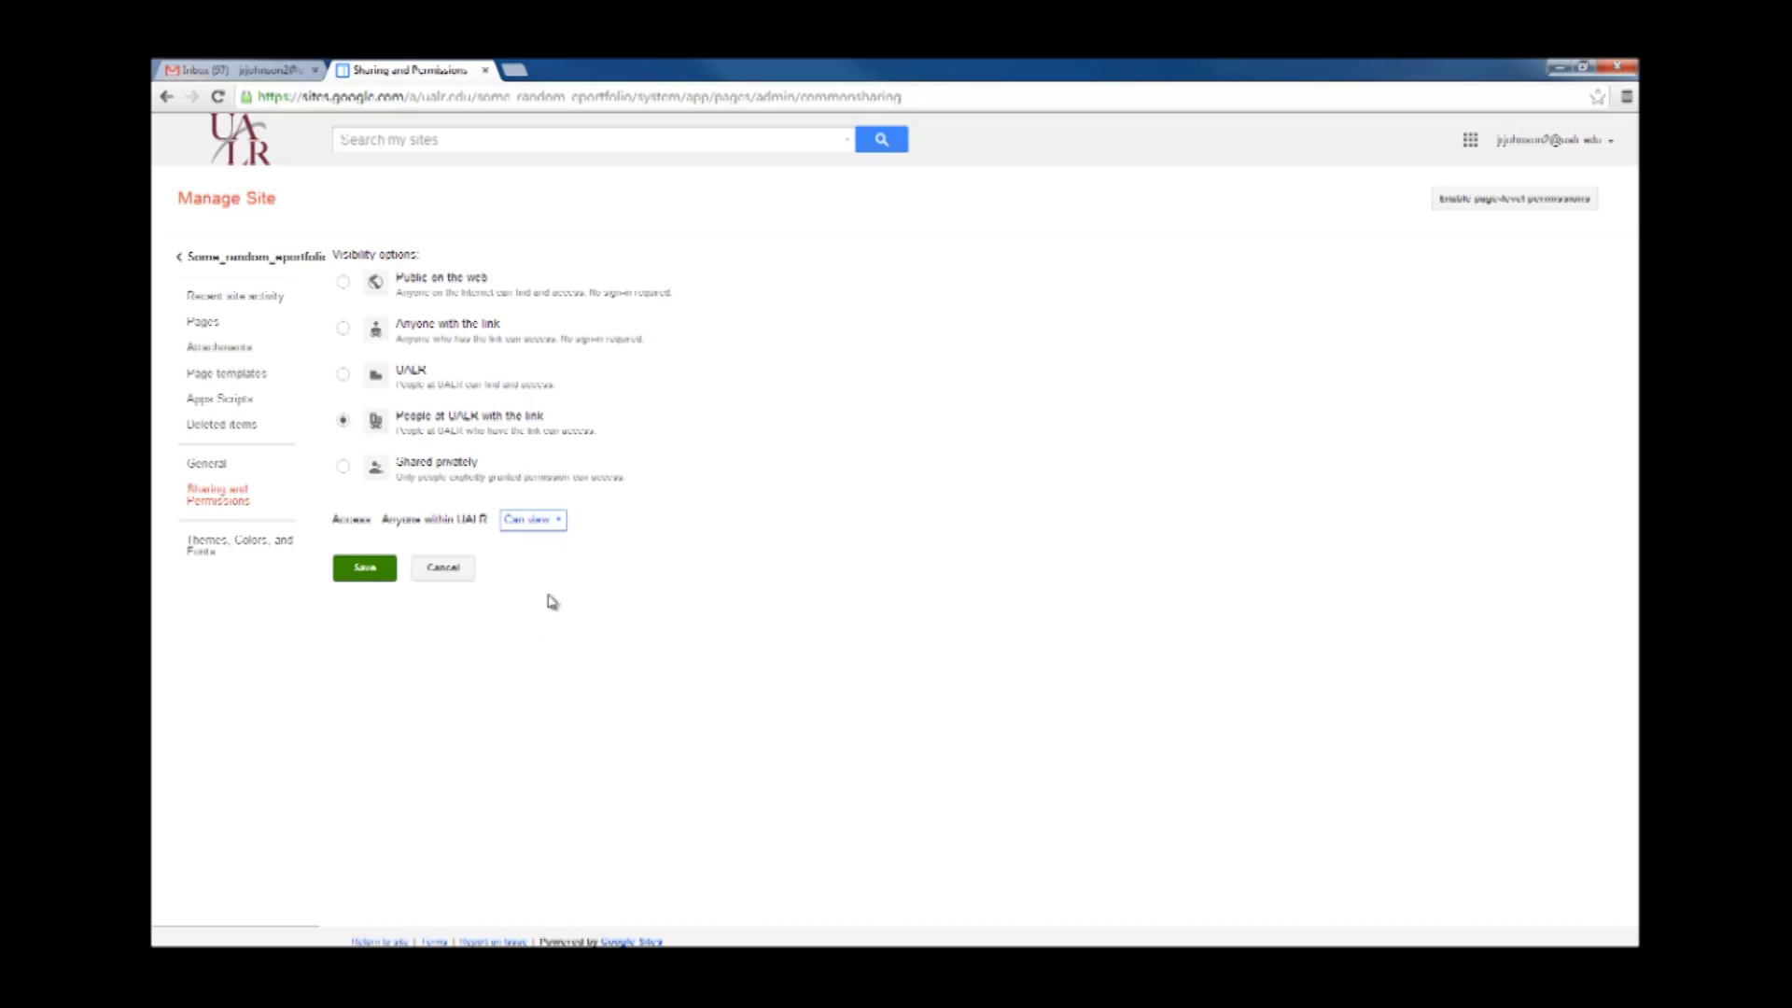
left_click(361, 574)
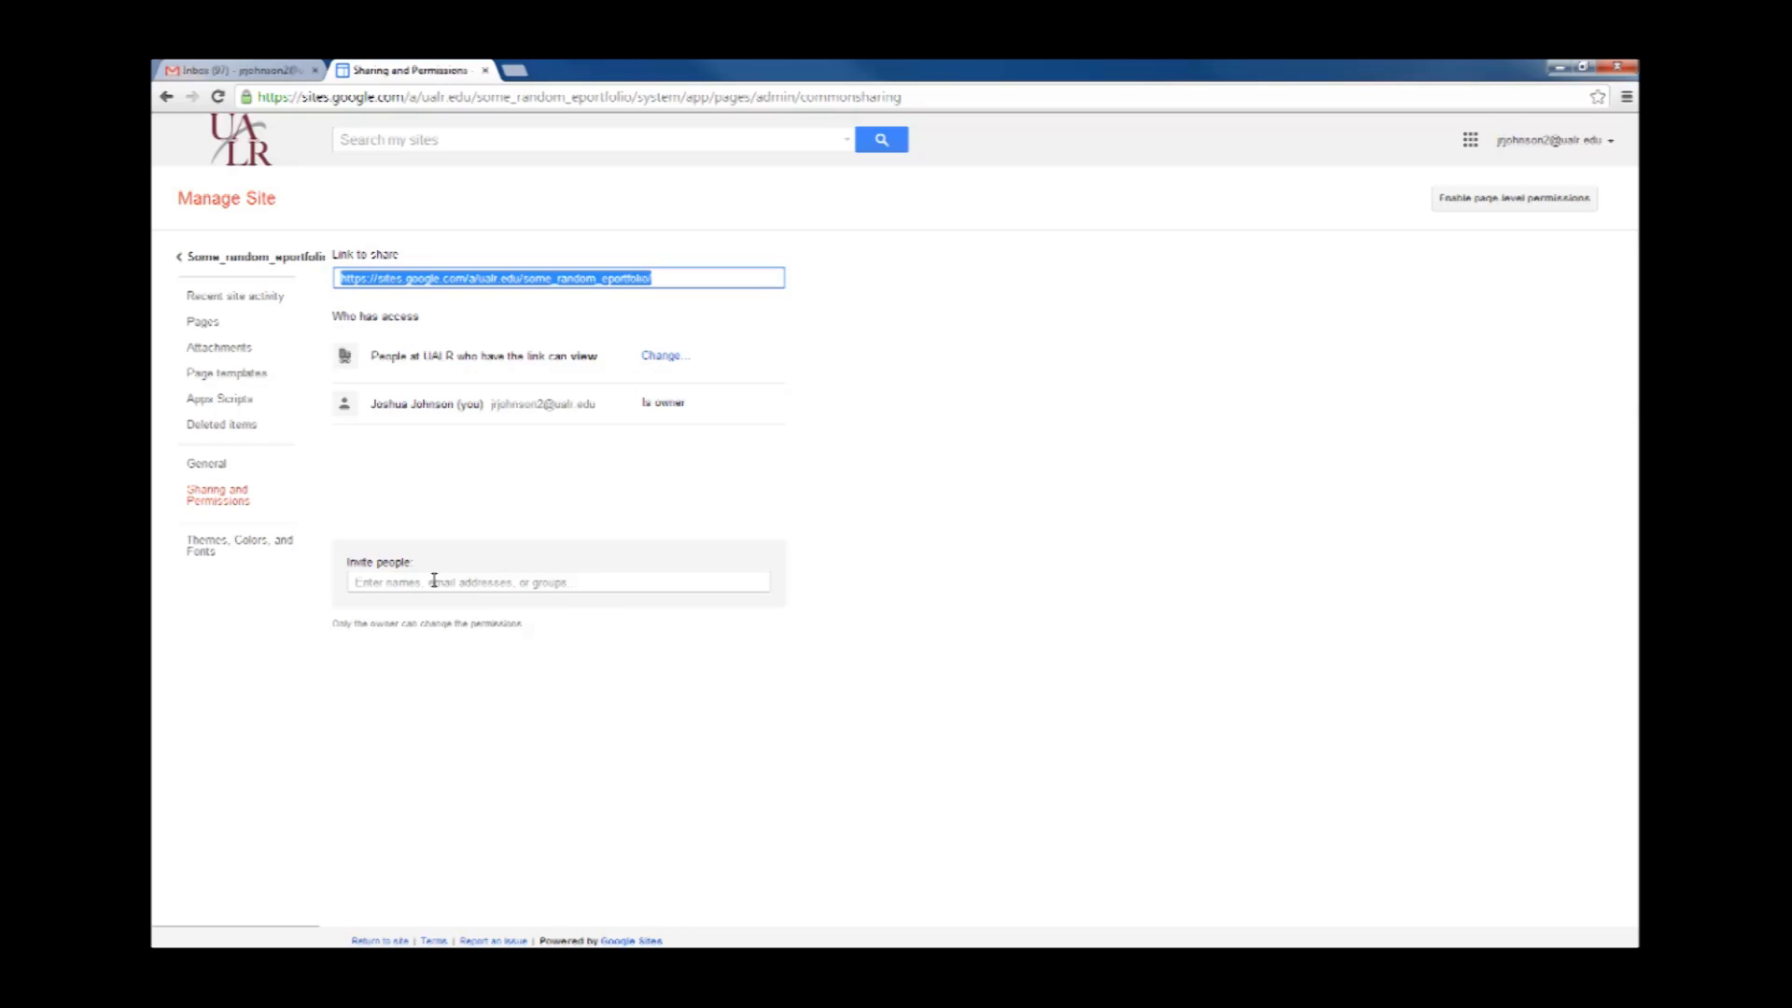
left_click(434, 580)
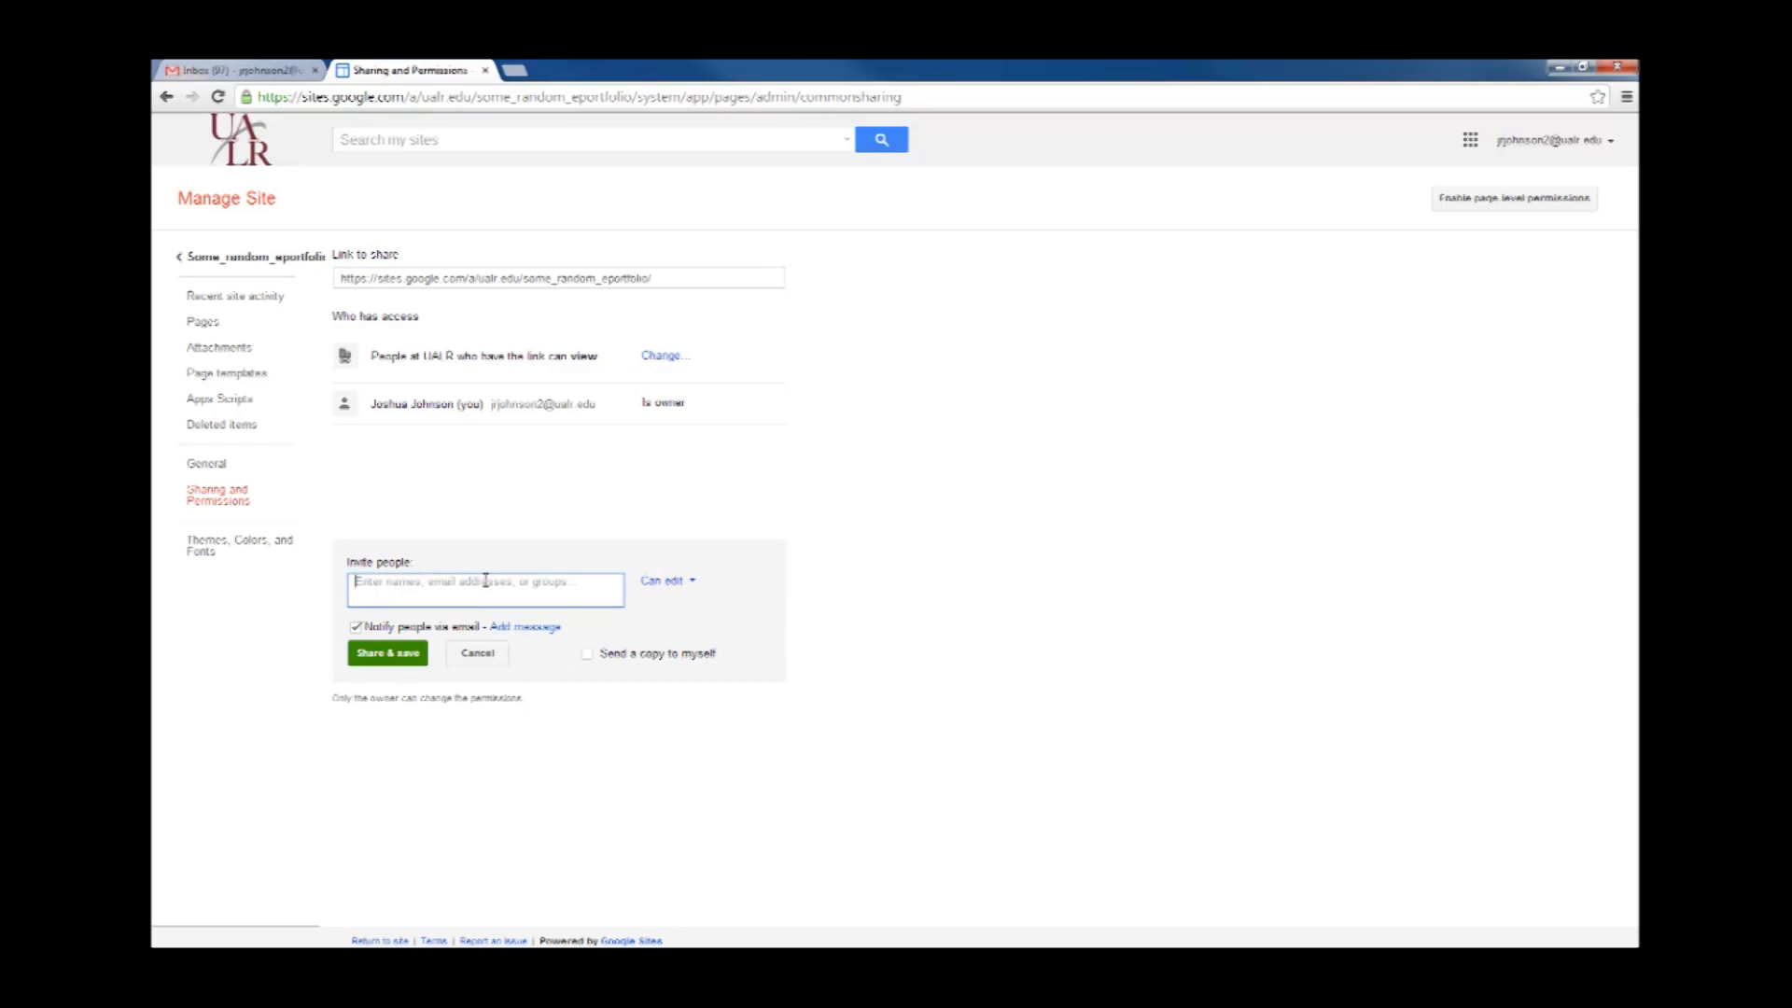
left_click(676, 581)
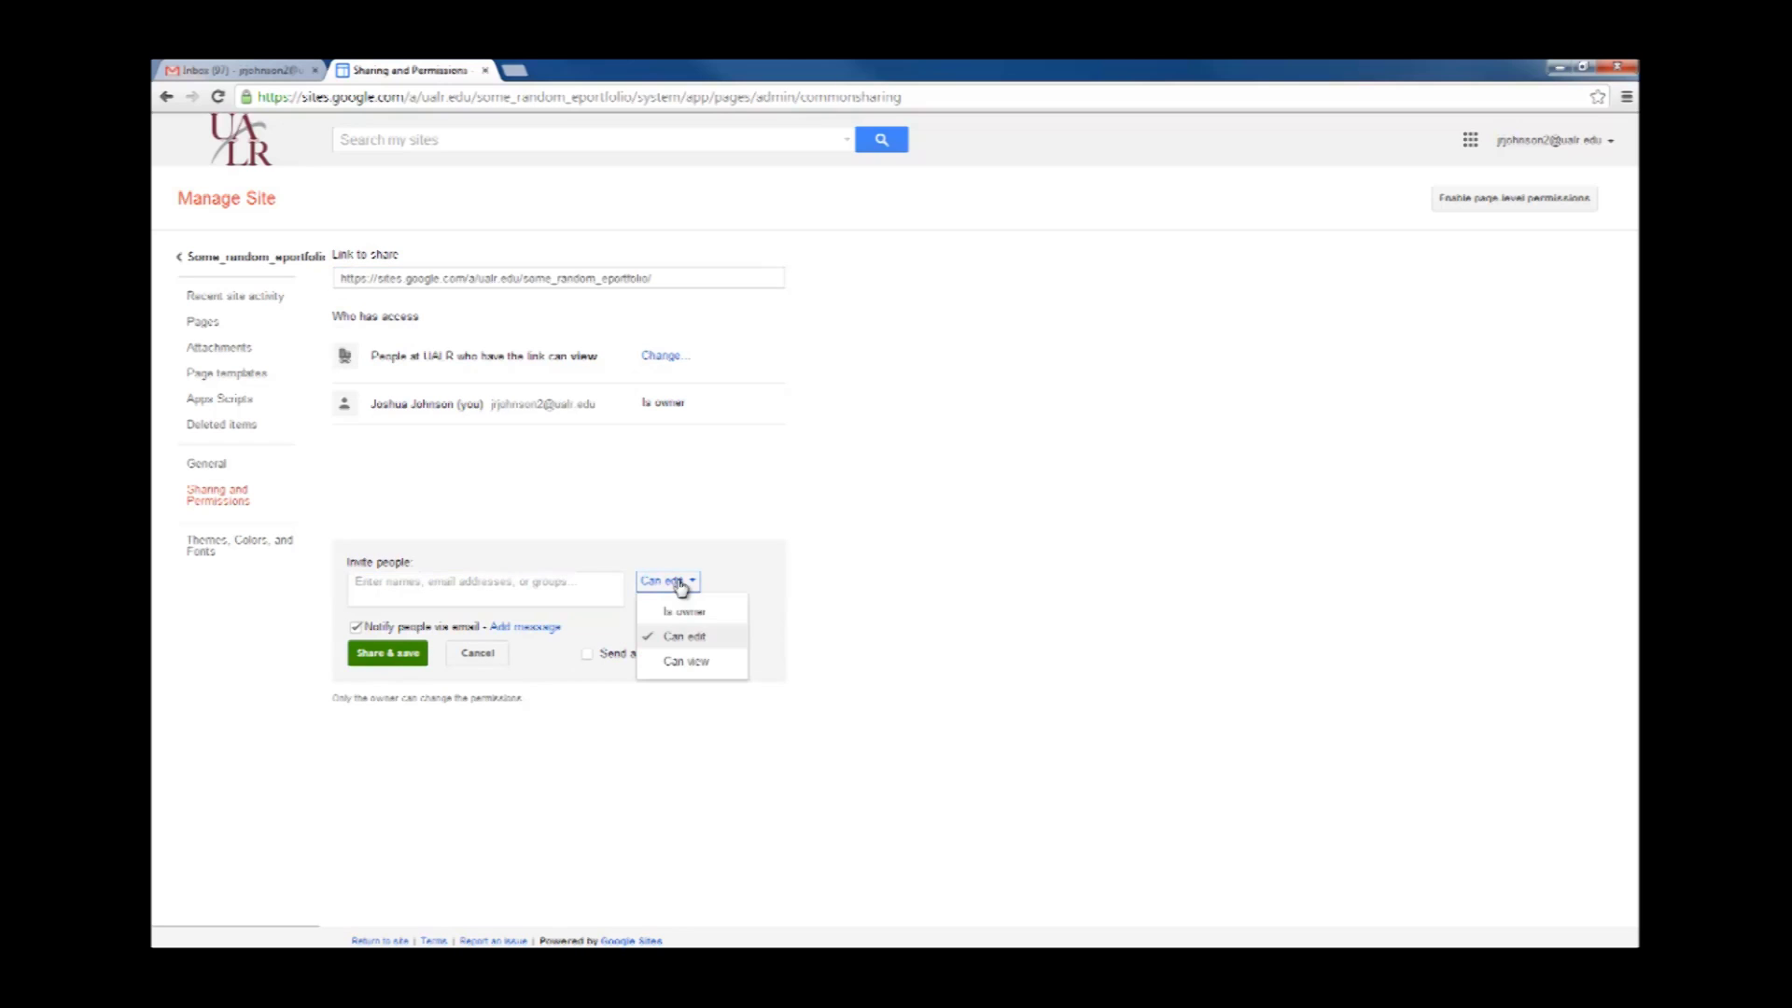
left_click(682, 663)
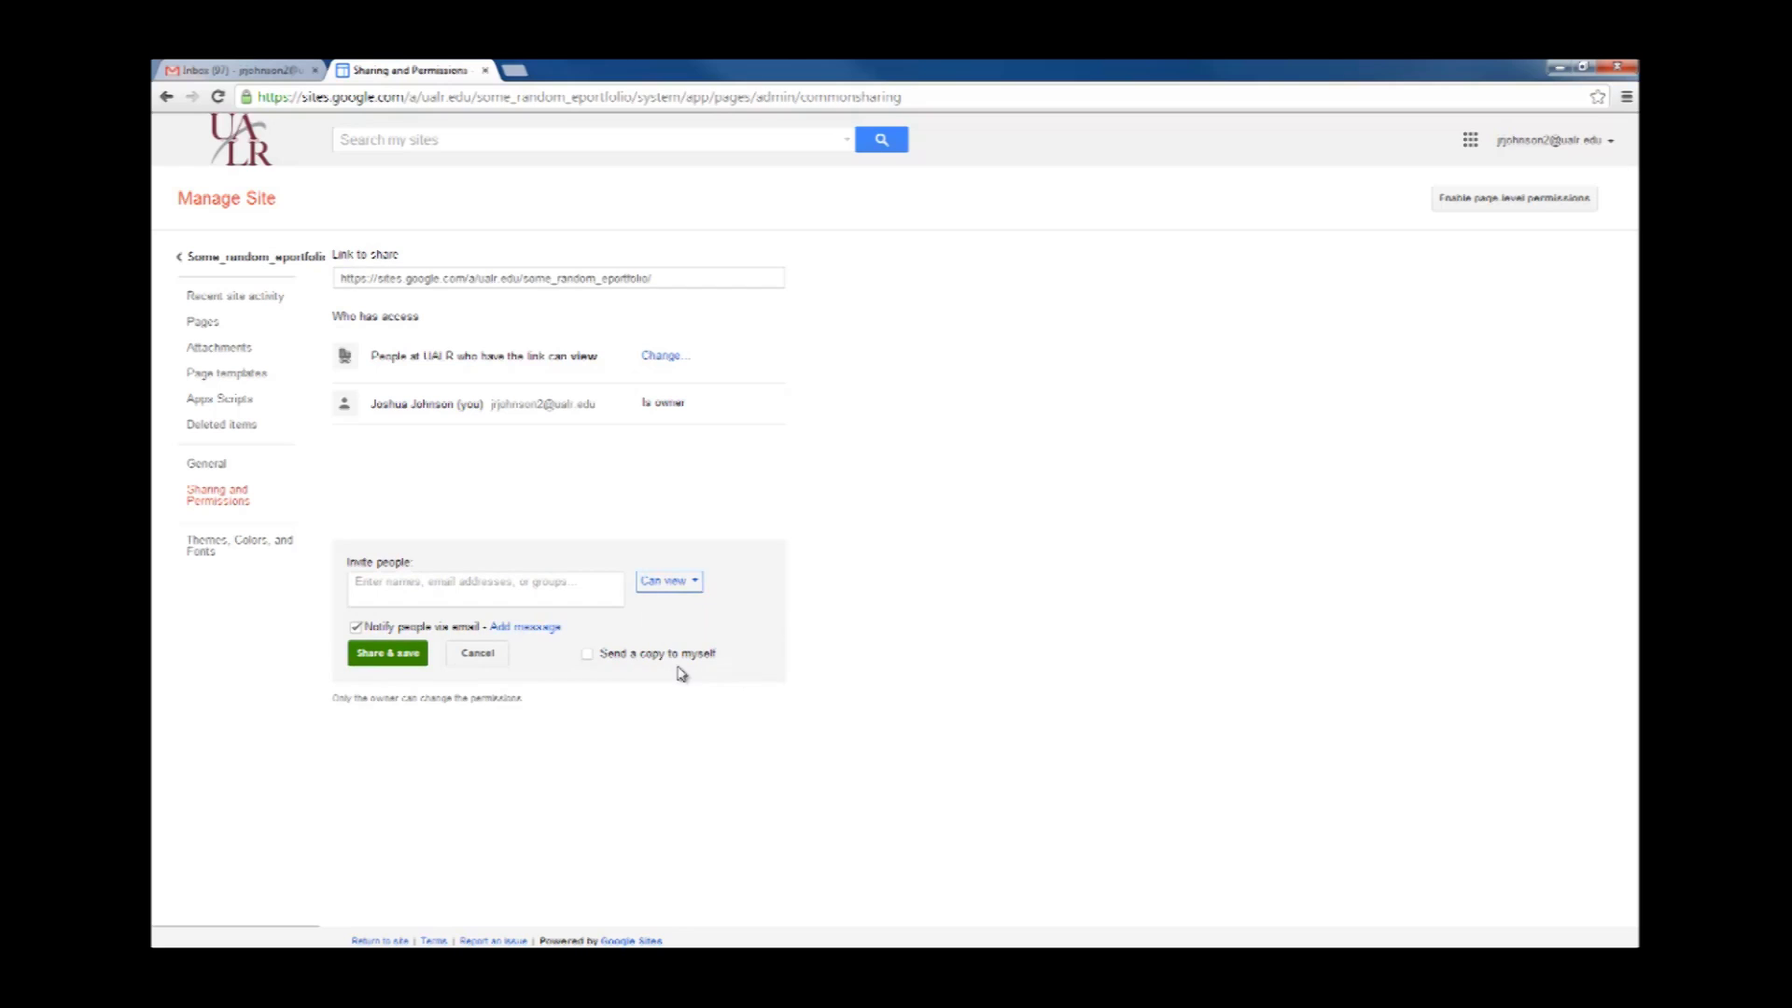
left_click(478, 654)
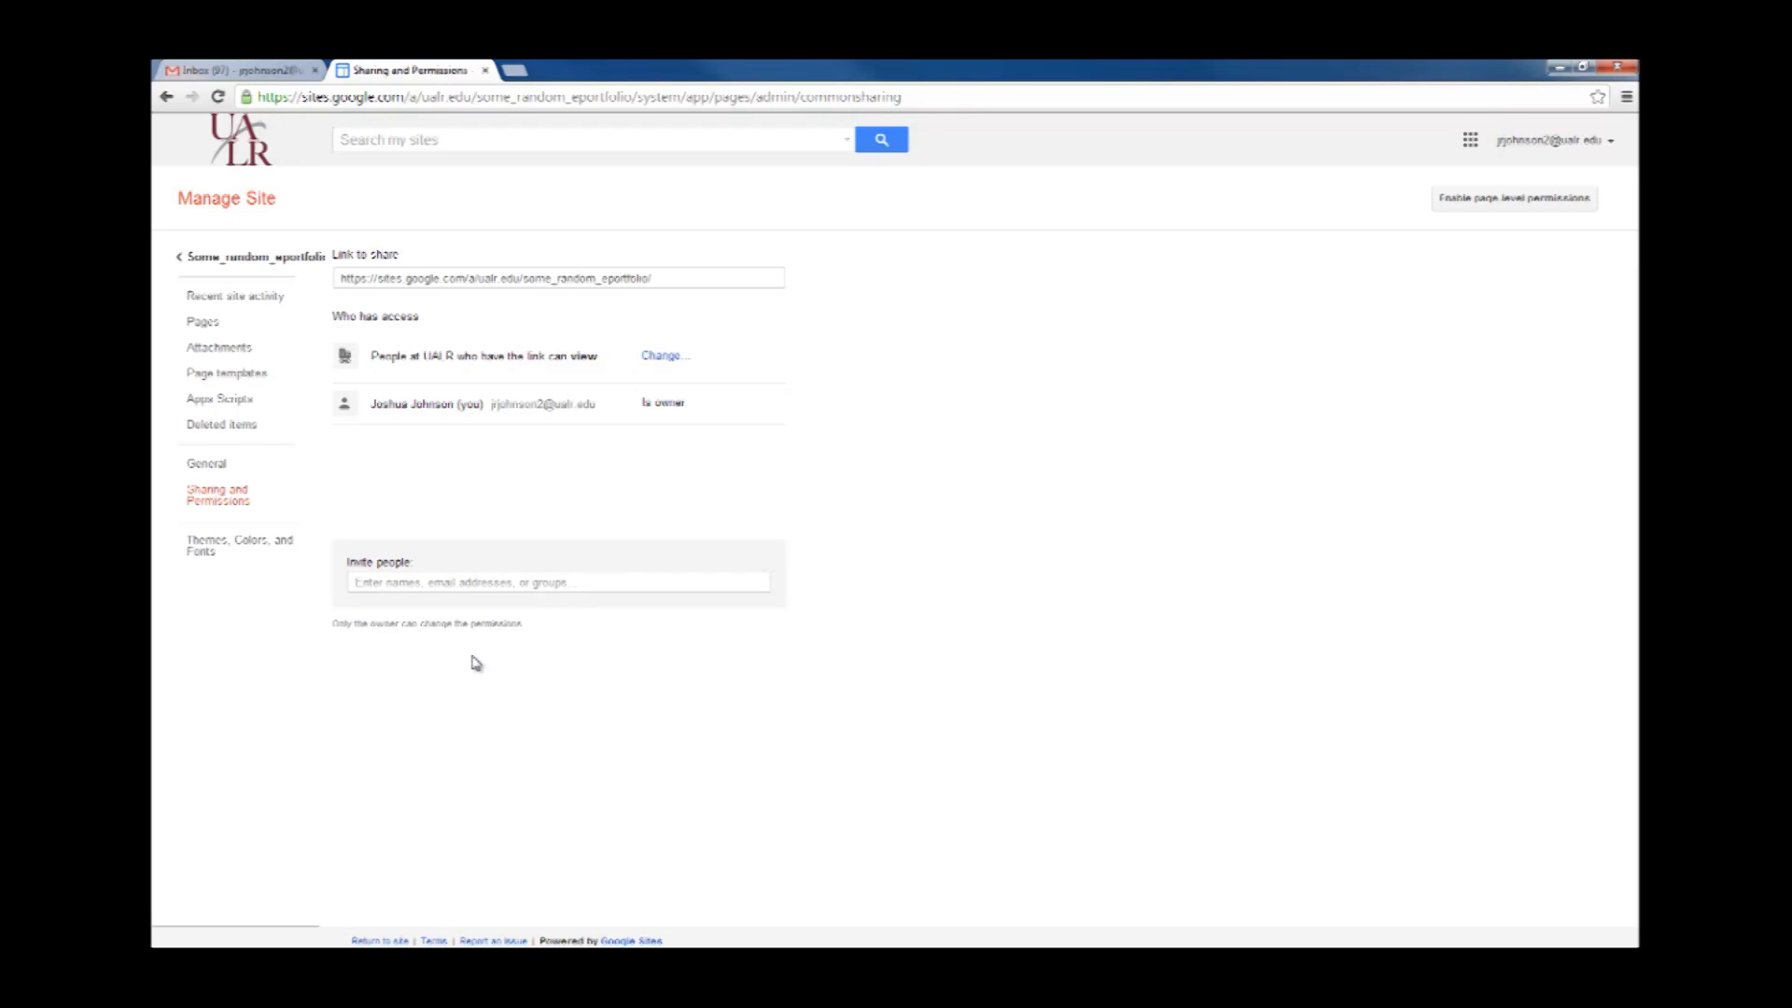
left_click(209, 554)
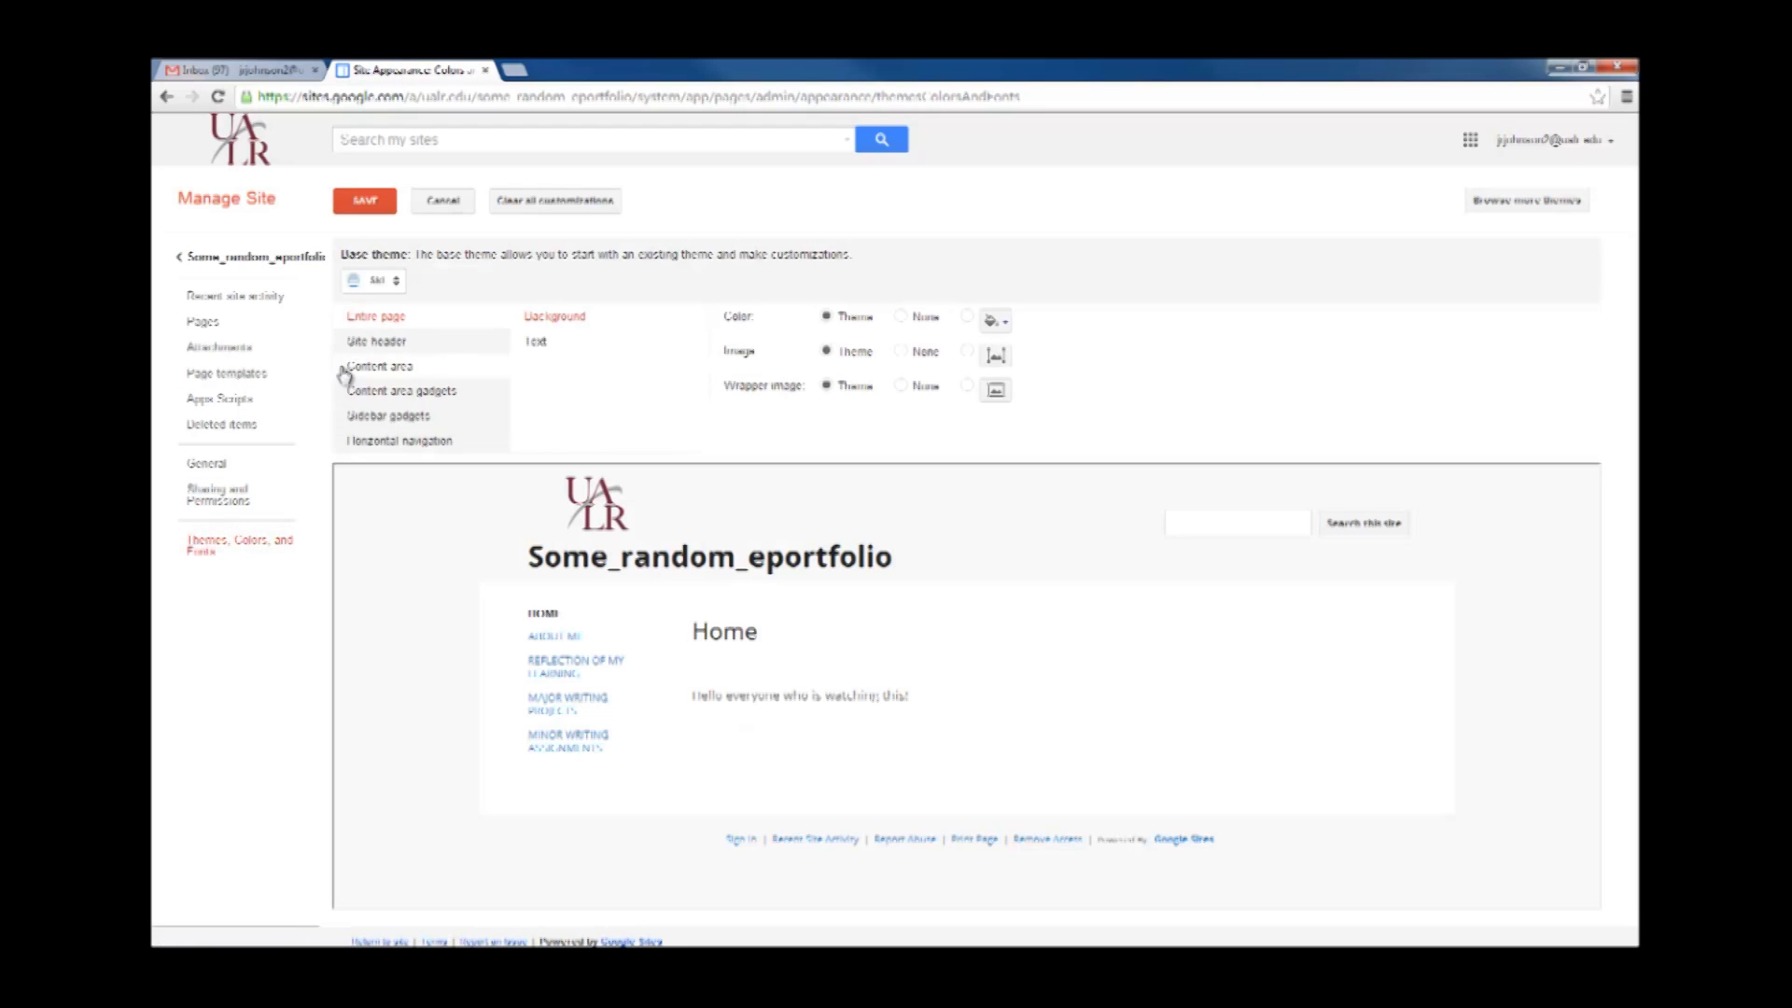
Give the Site header a custom light grey background colour and save the theme change.
left_click(378, 344)
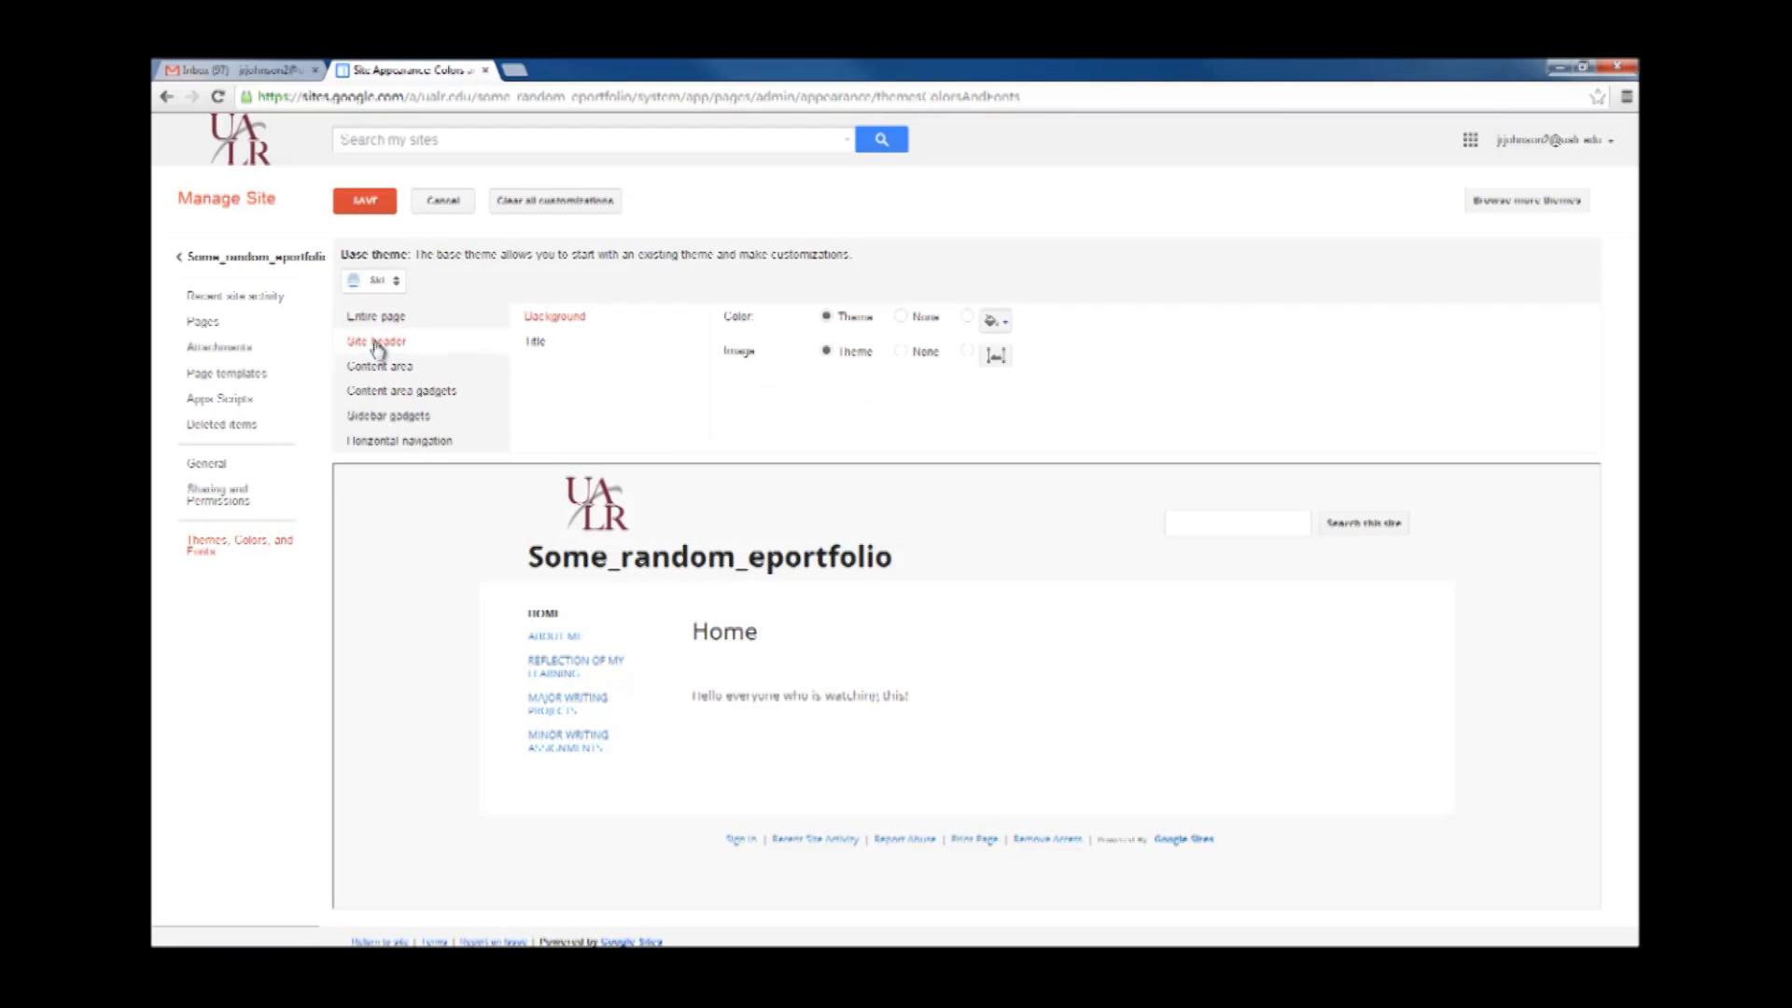
left_click(385, 368)
left_click(388, 396)
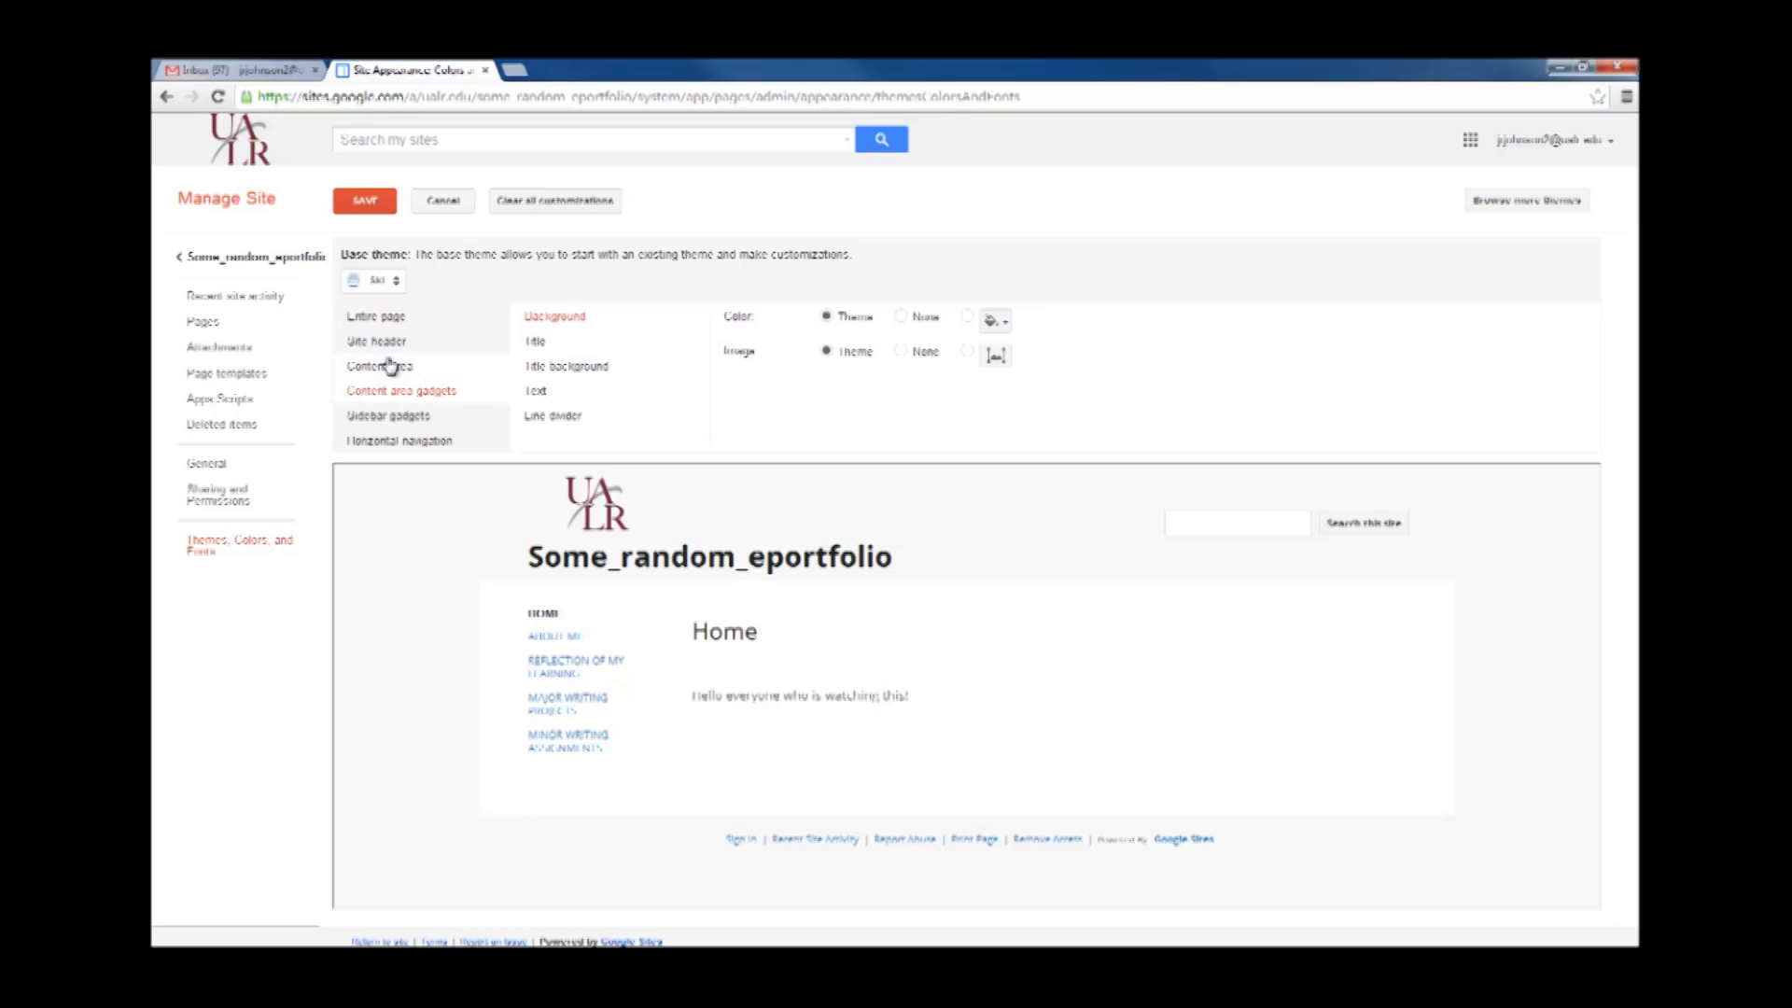
left_click(387, 342)
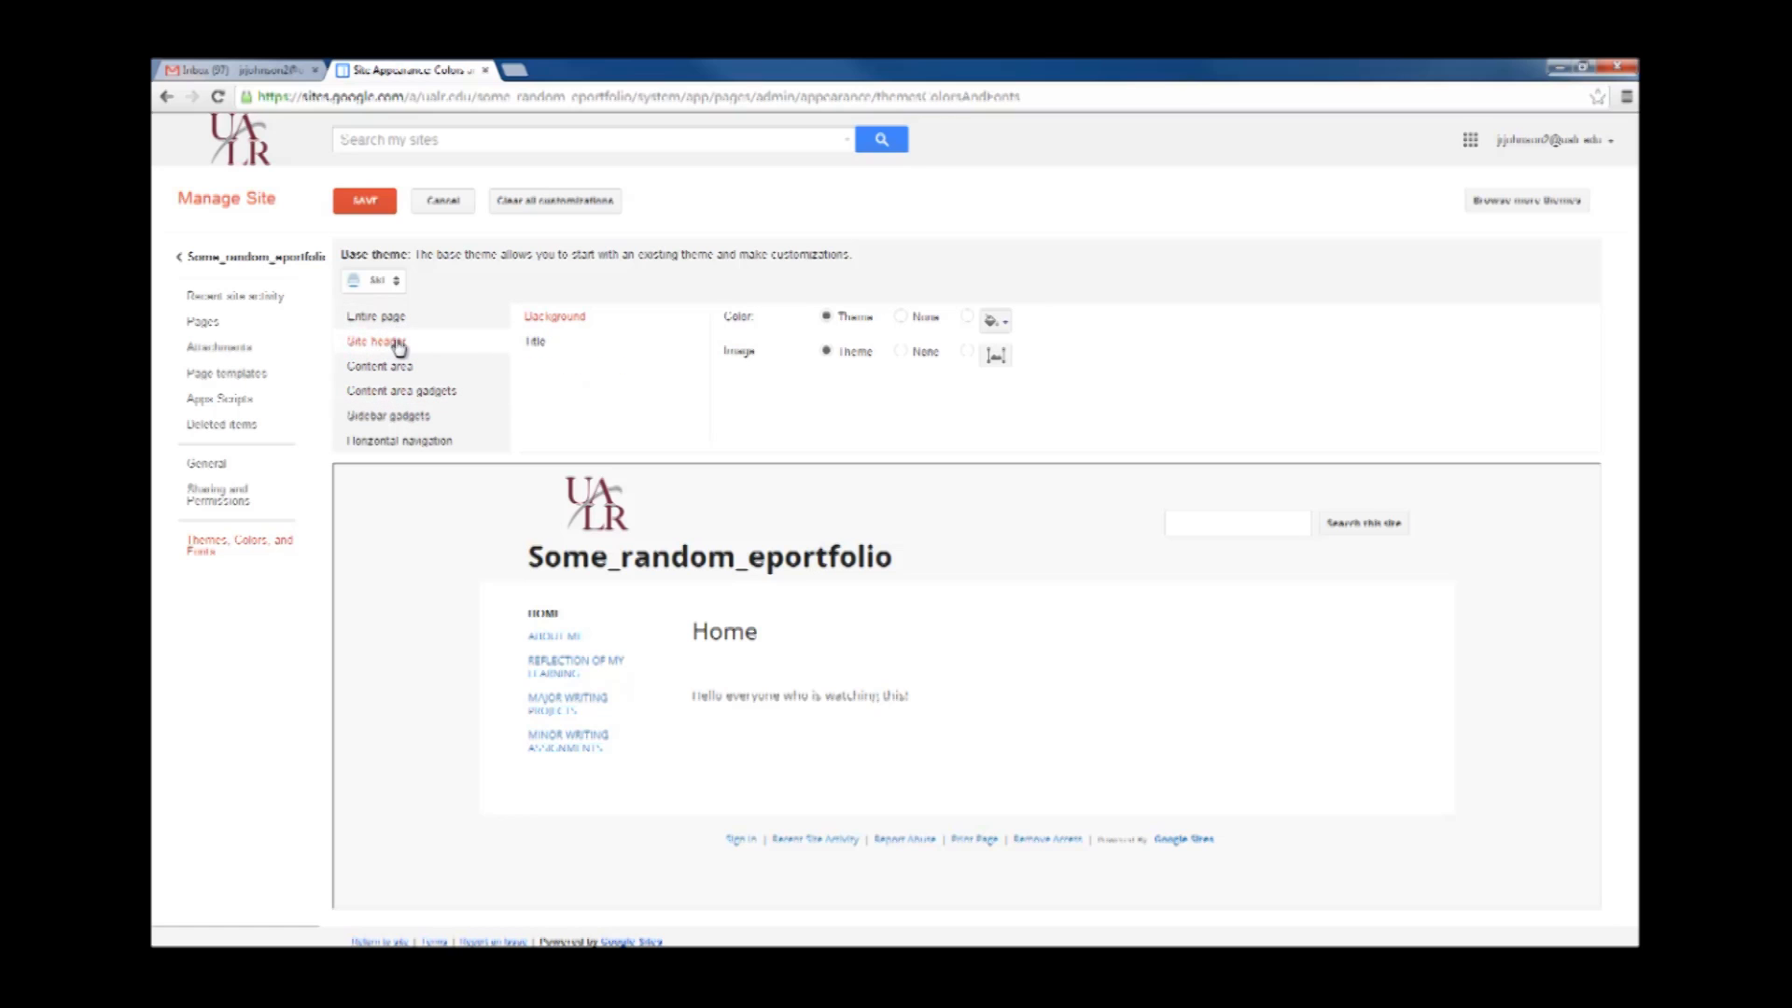
left_click(993, 320)
left_click(1056, 344)
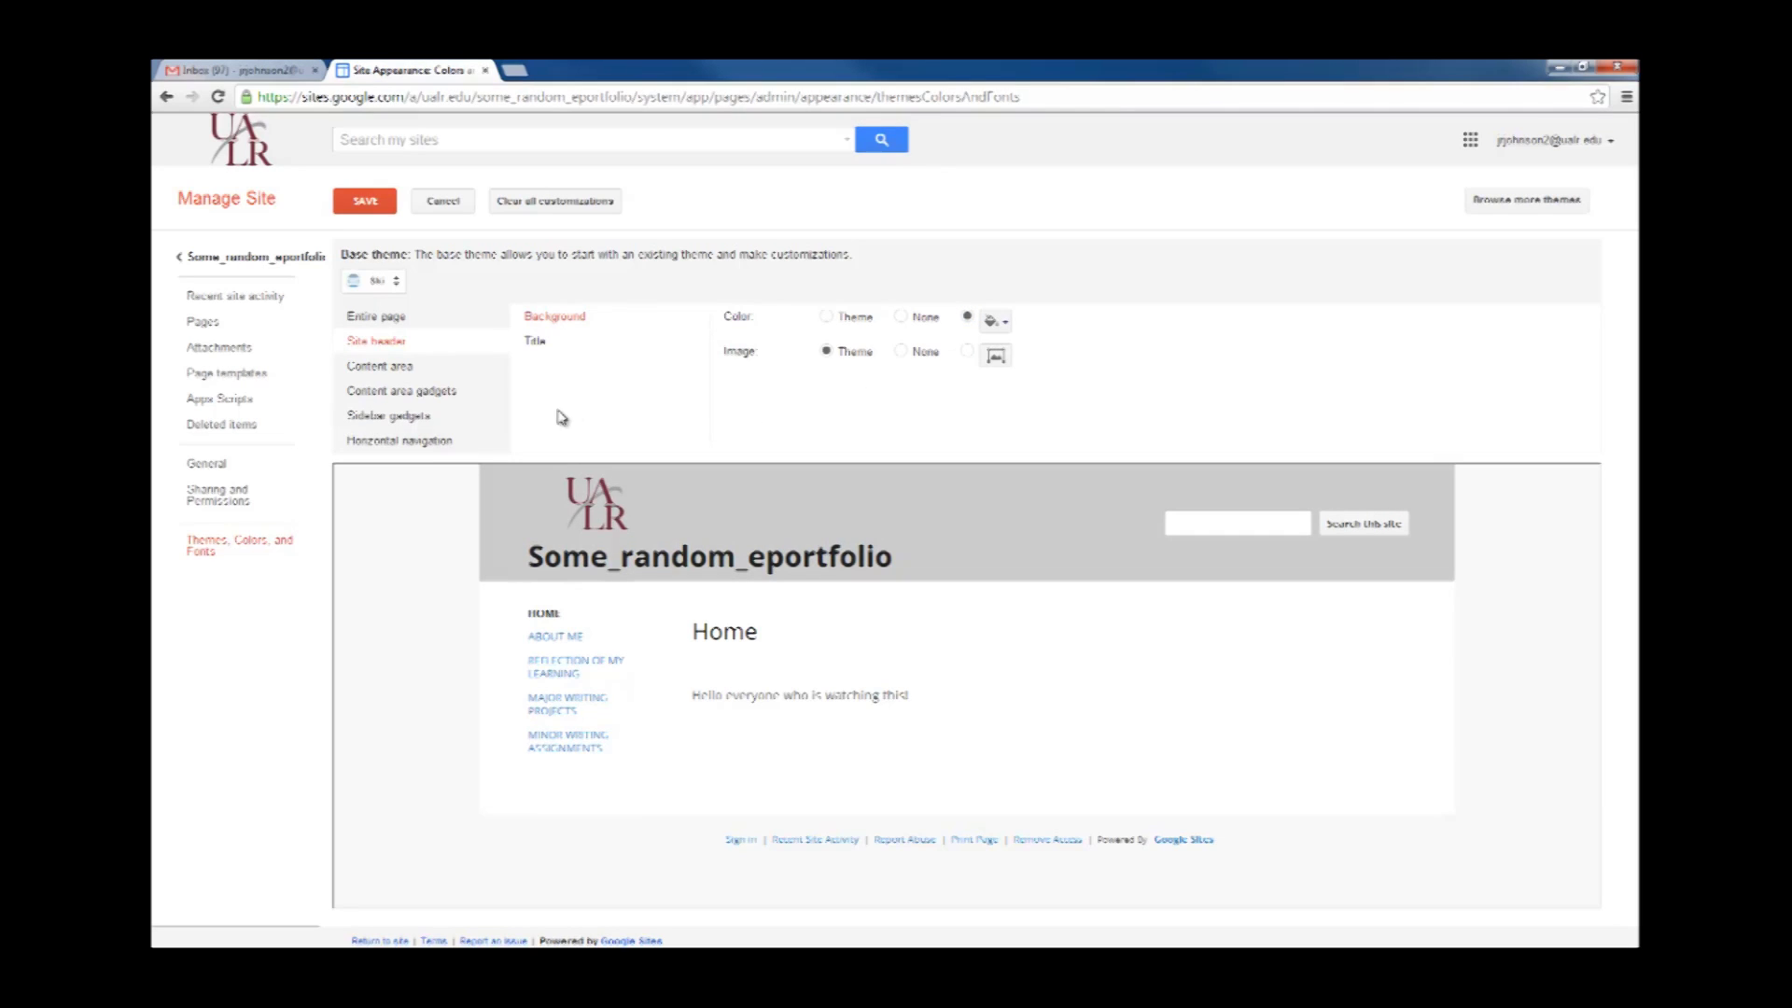
left_click(373, 205)
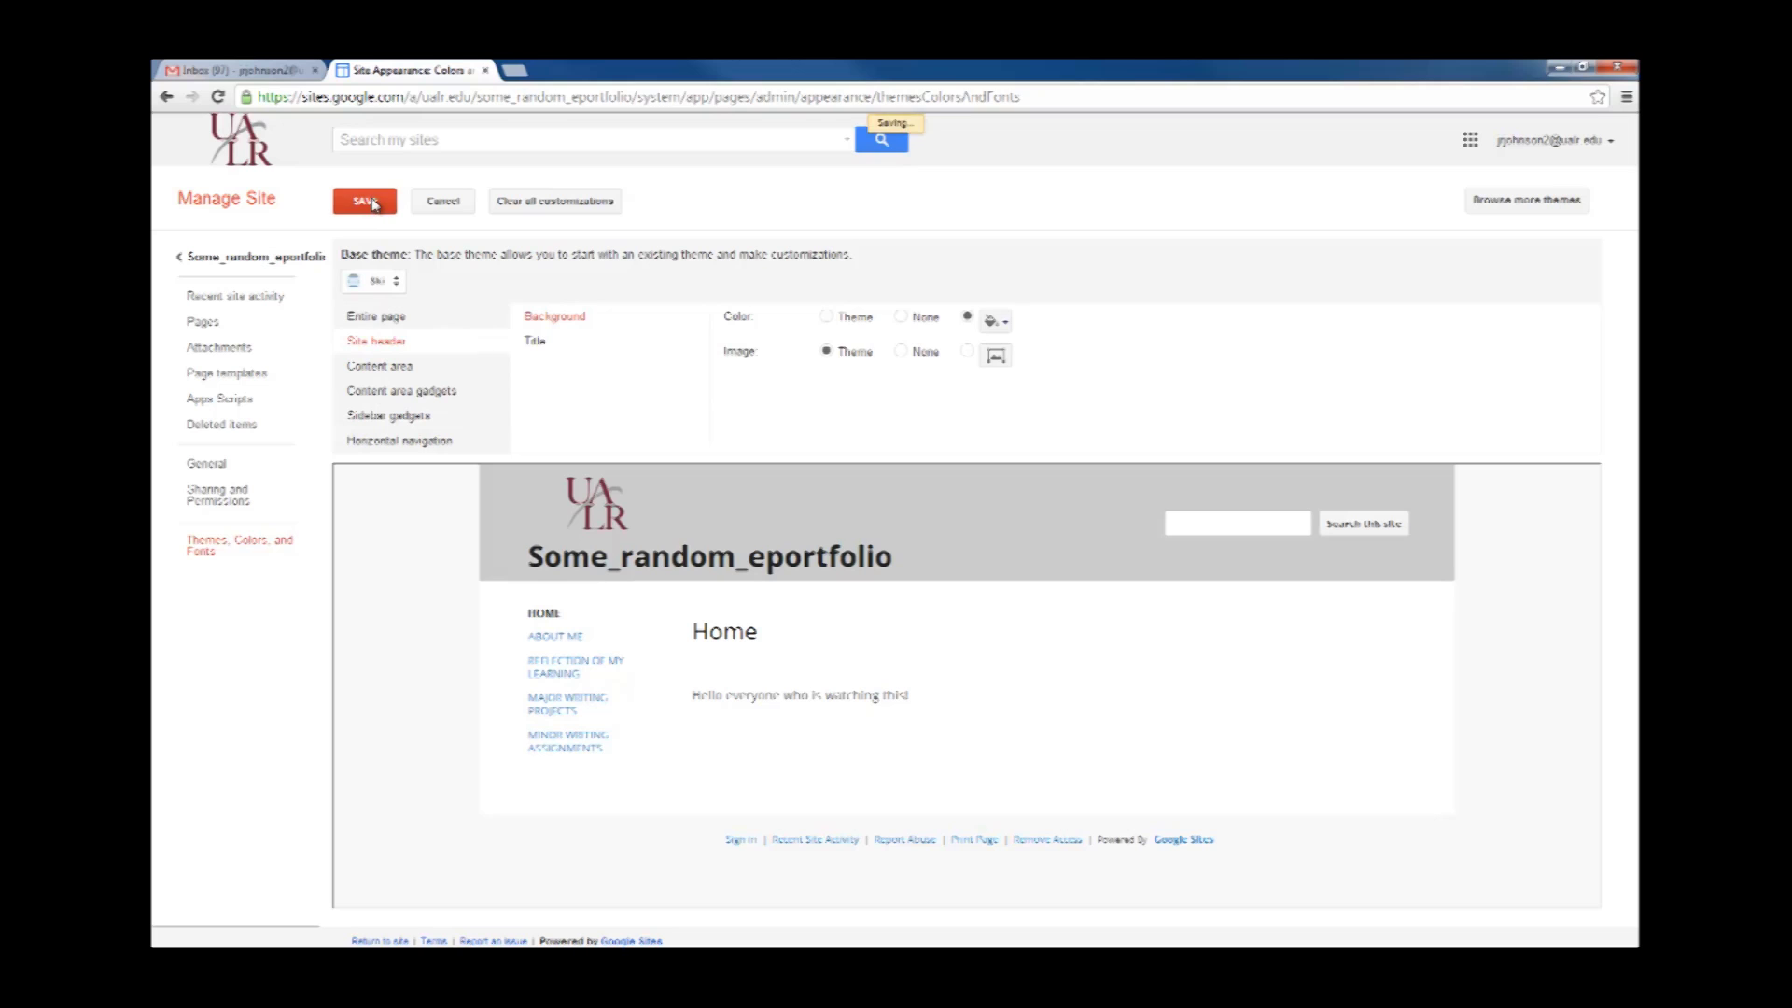
Go back to the Some_random_eportfolio Home page from the Manage Site sidebar.
left_click(268, 268)
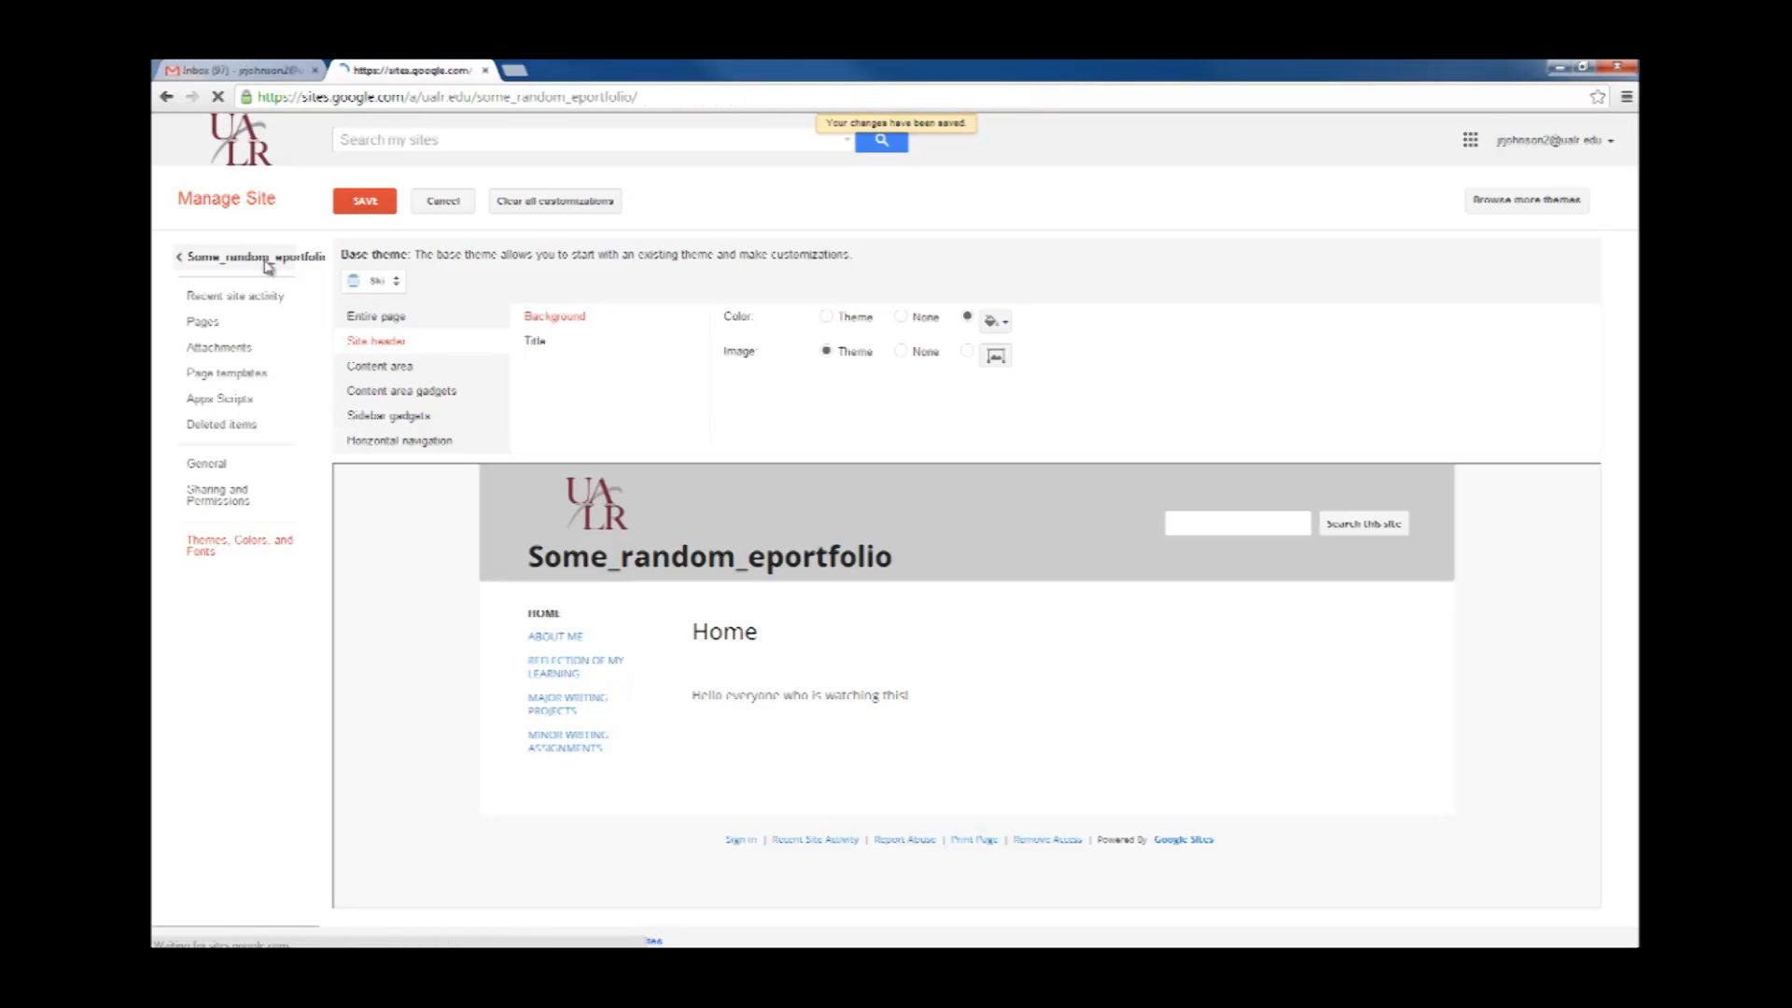